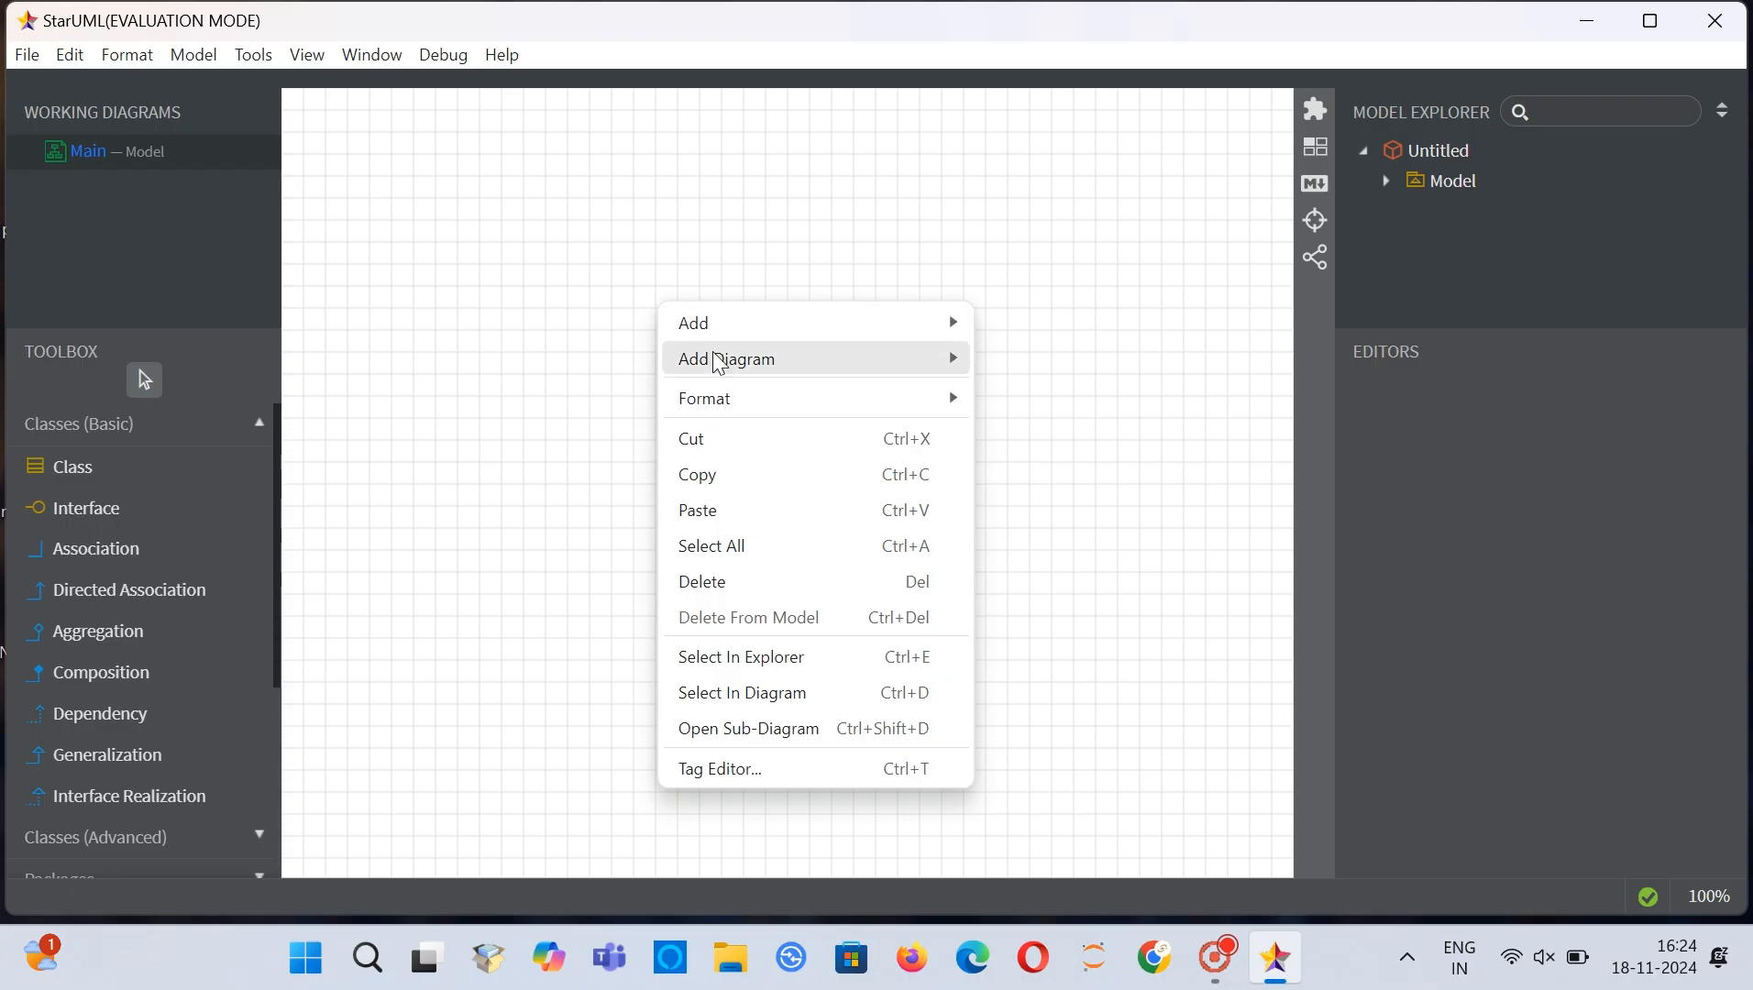
Step: Add an activity diagram to the project and place an initial node near the top of the canvas
mouse_move(717, 357)
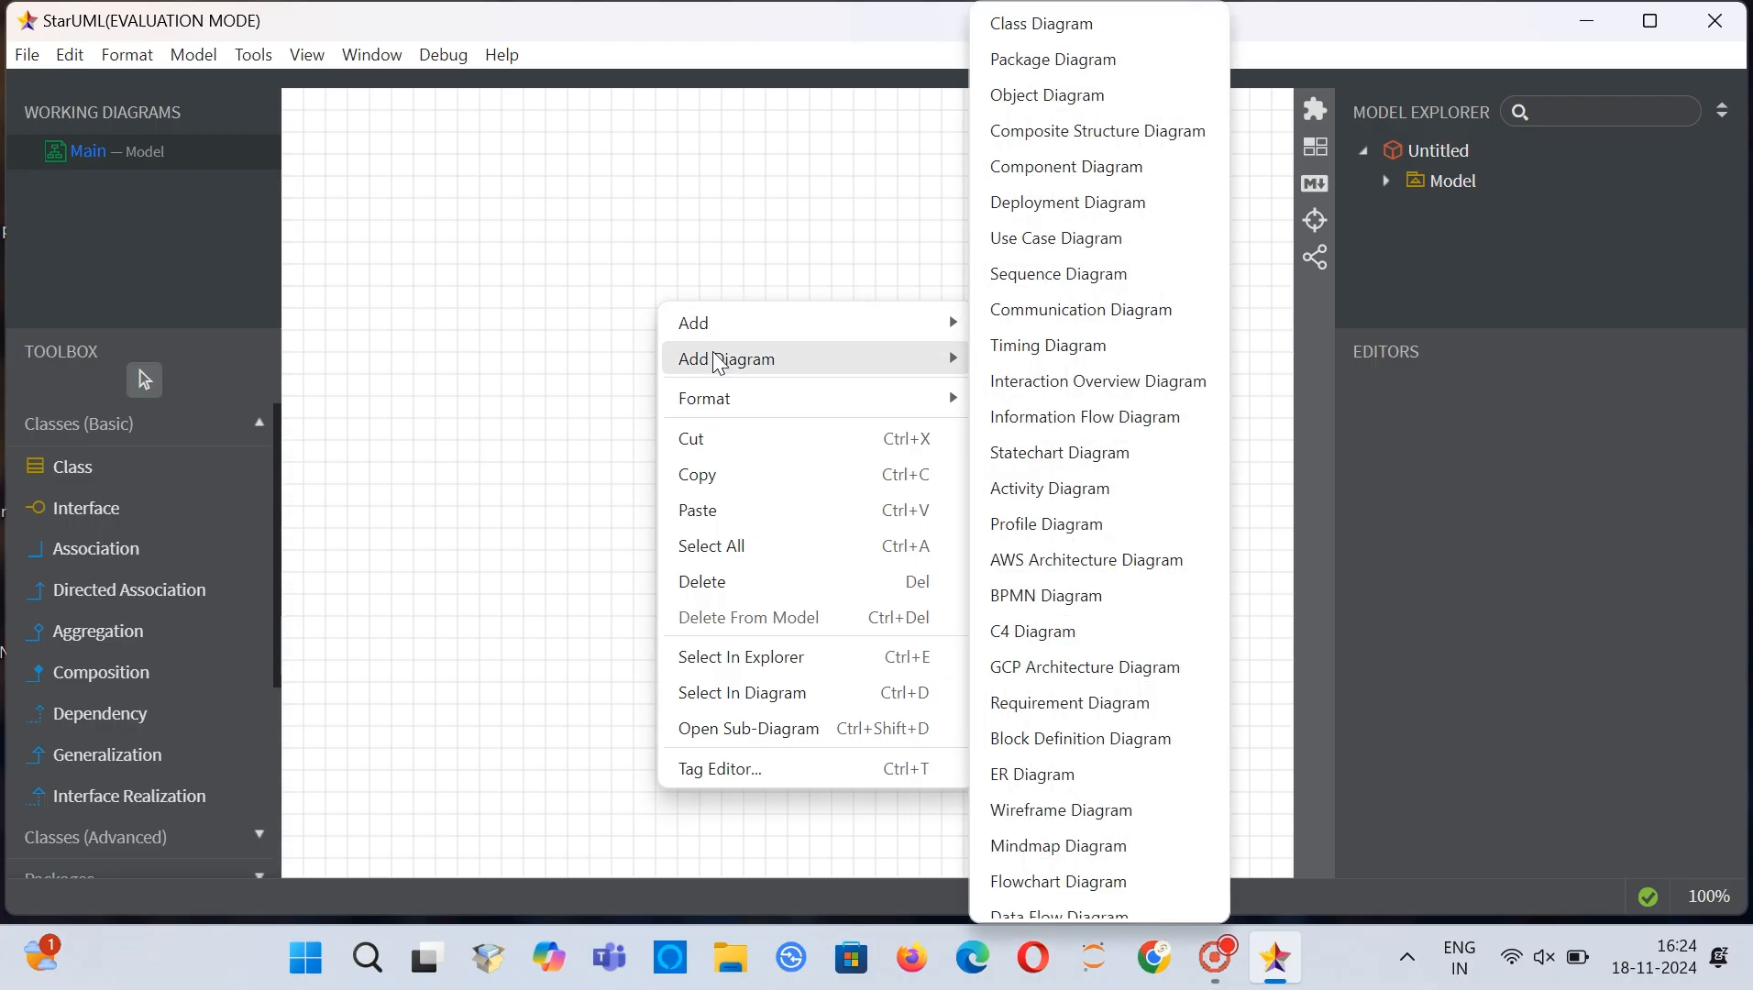
click(1061, 504)
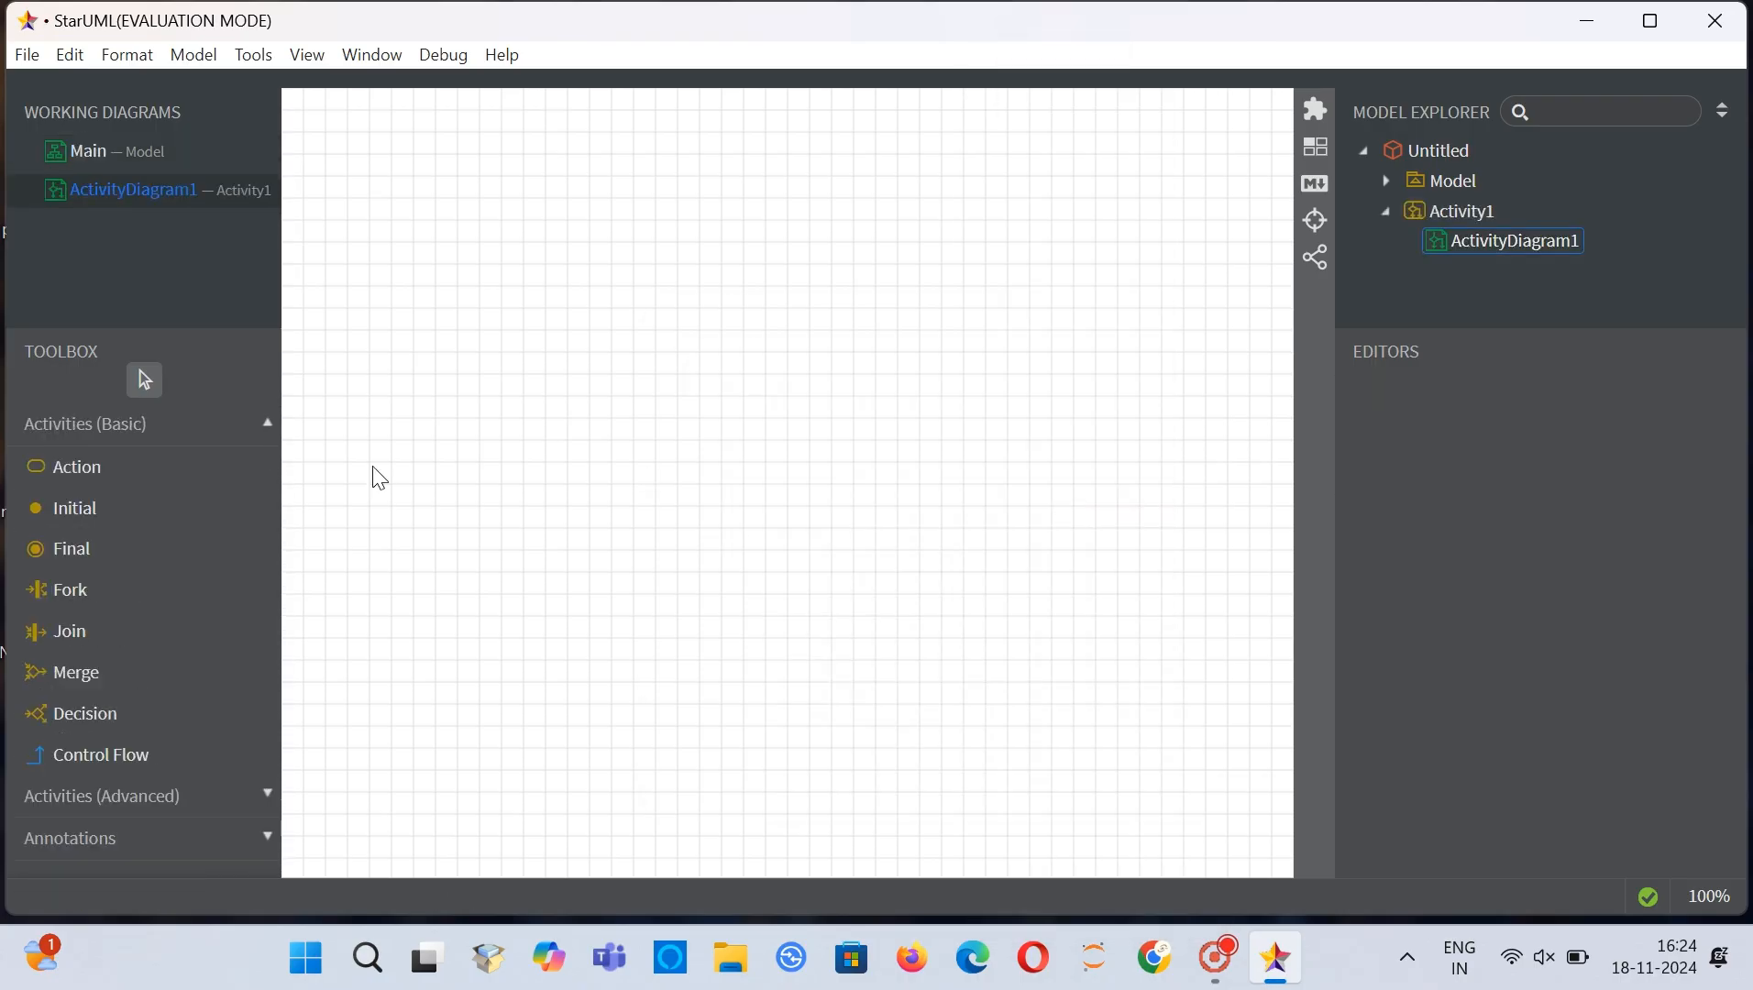
click(183, 535)
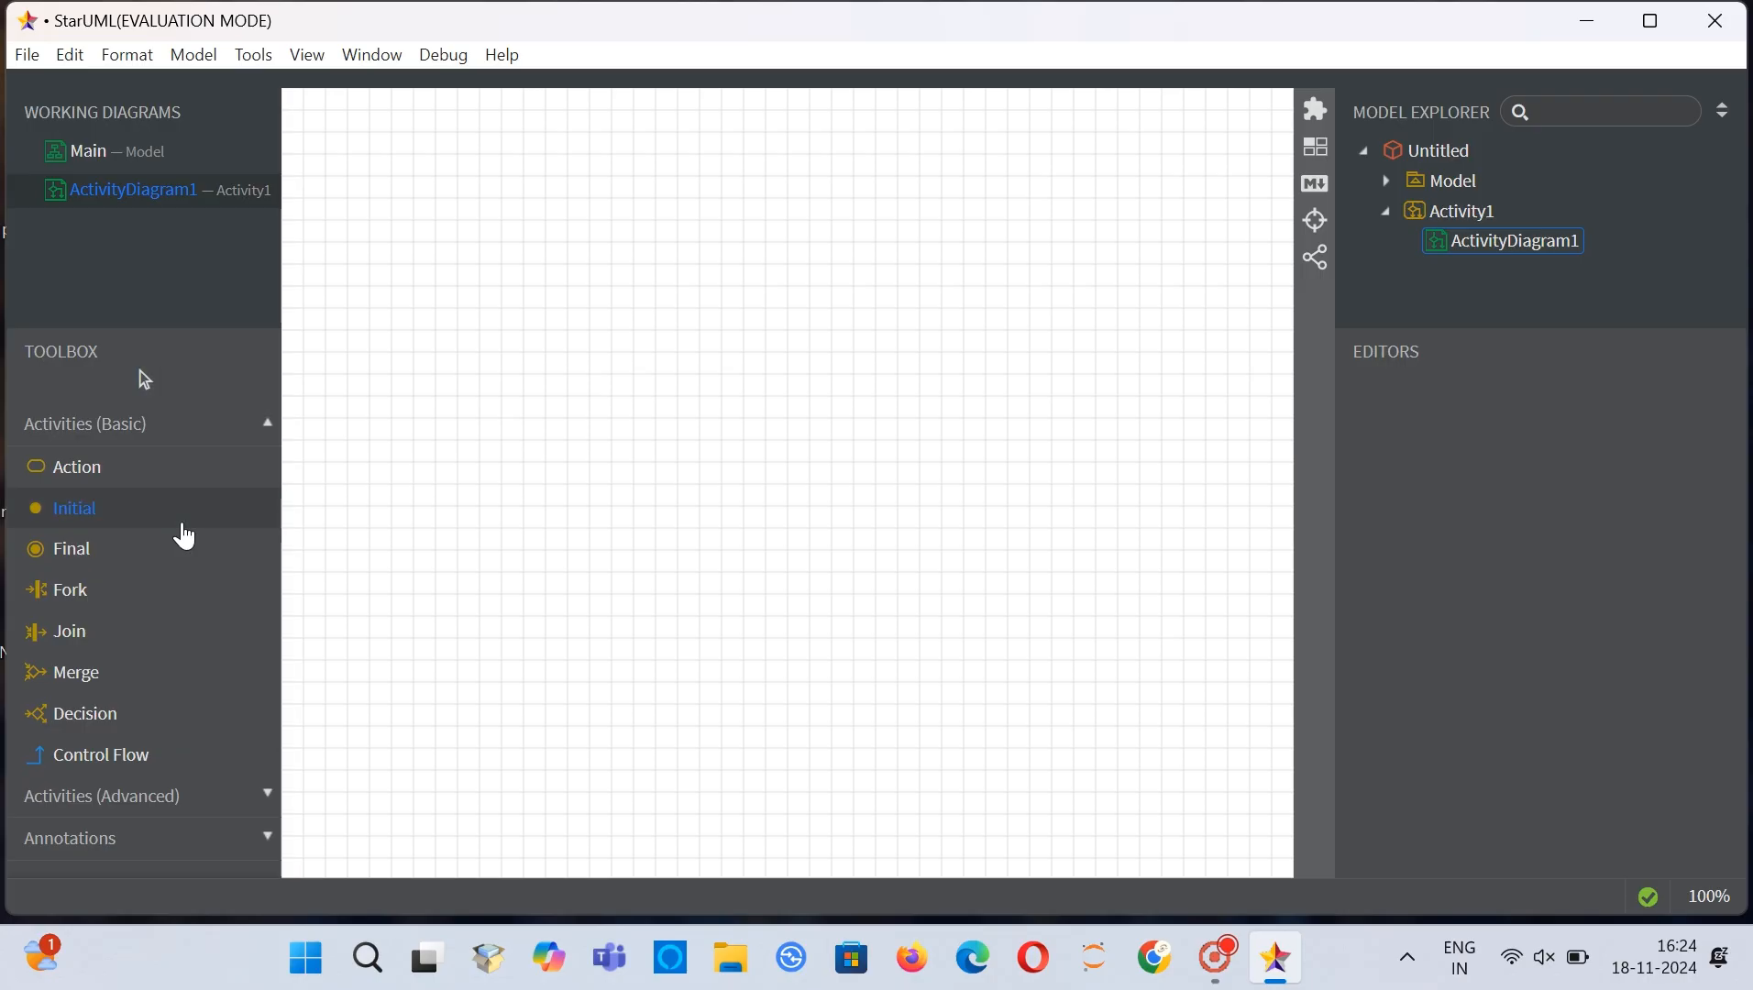
click(532, 128)
Step: Add an action named "search trains" just below the initial node
click(145, 475)
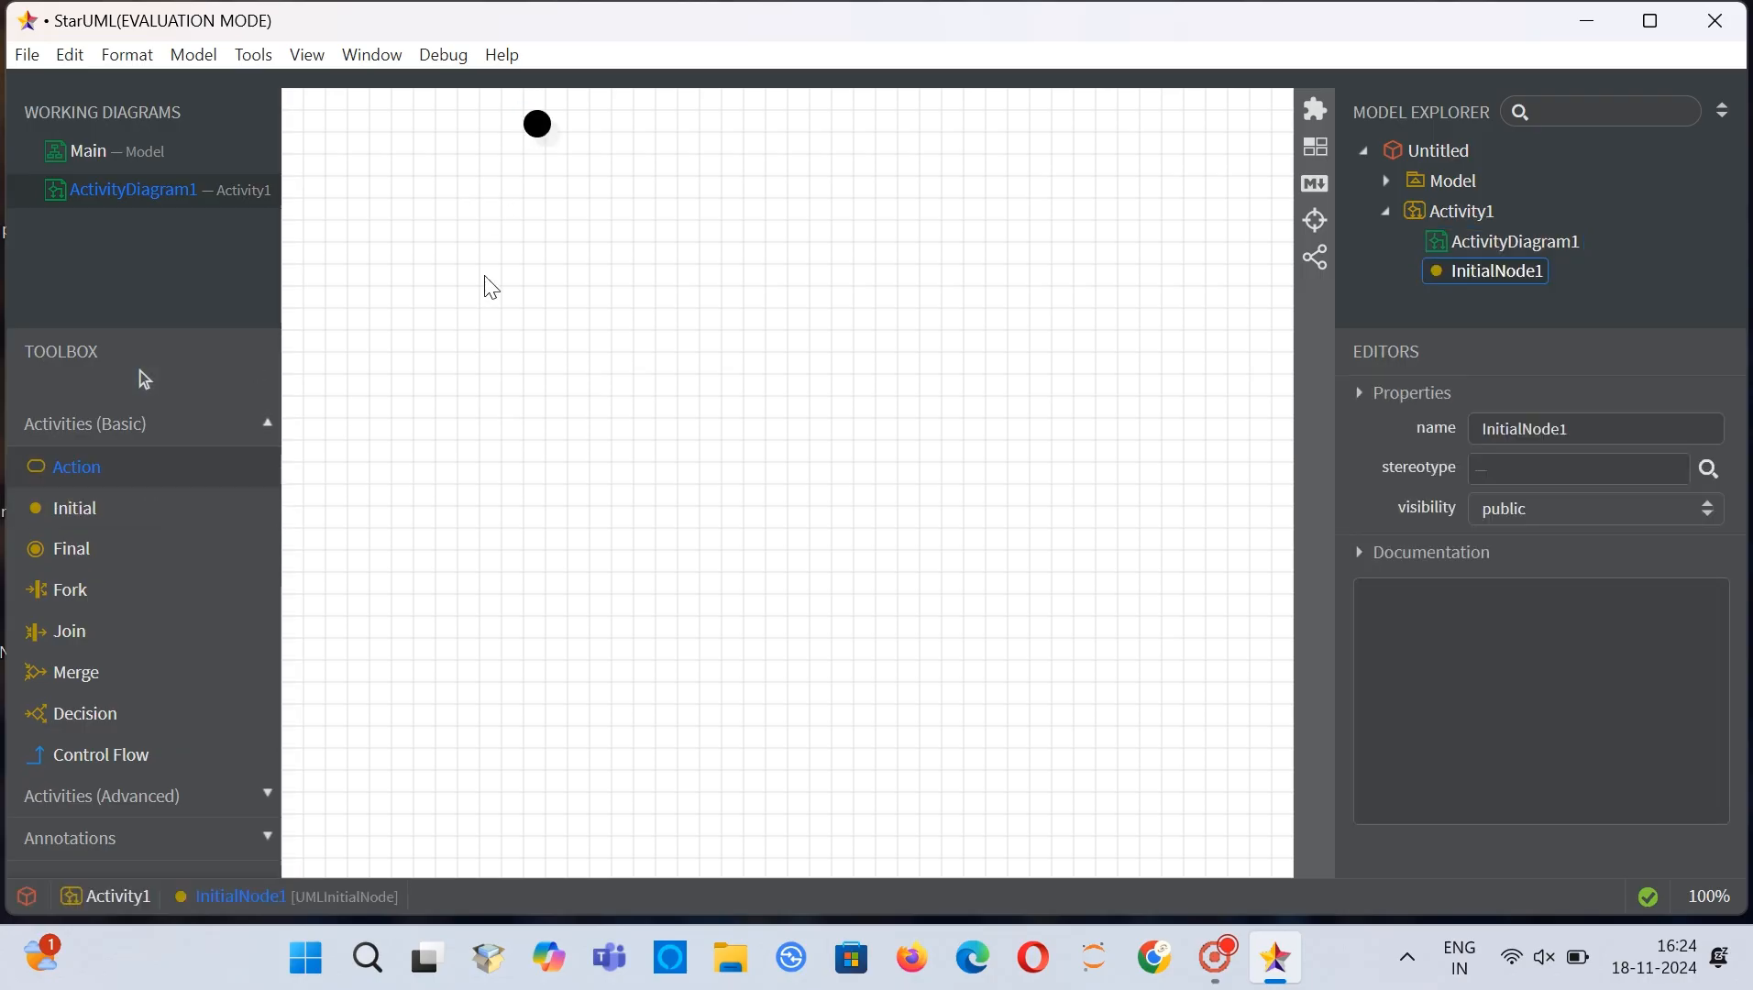
click(538, 179)
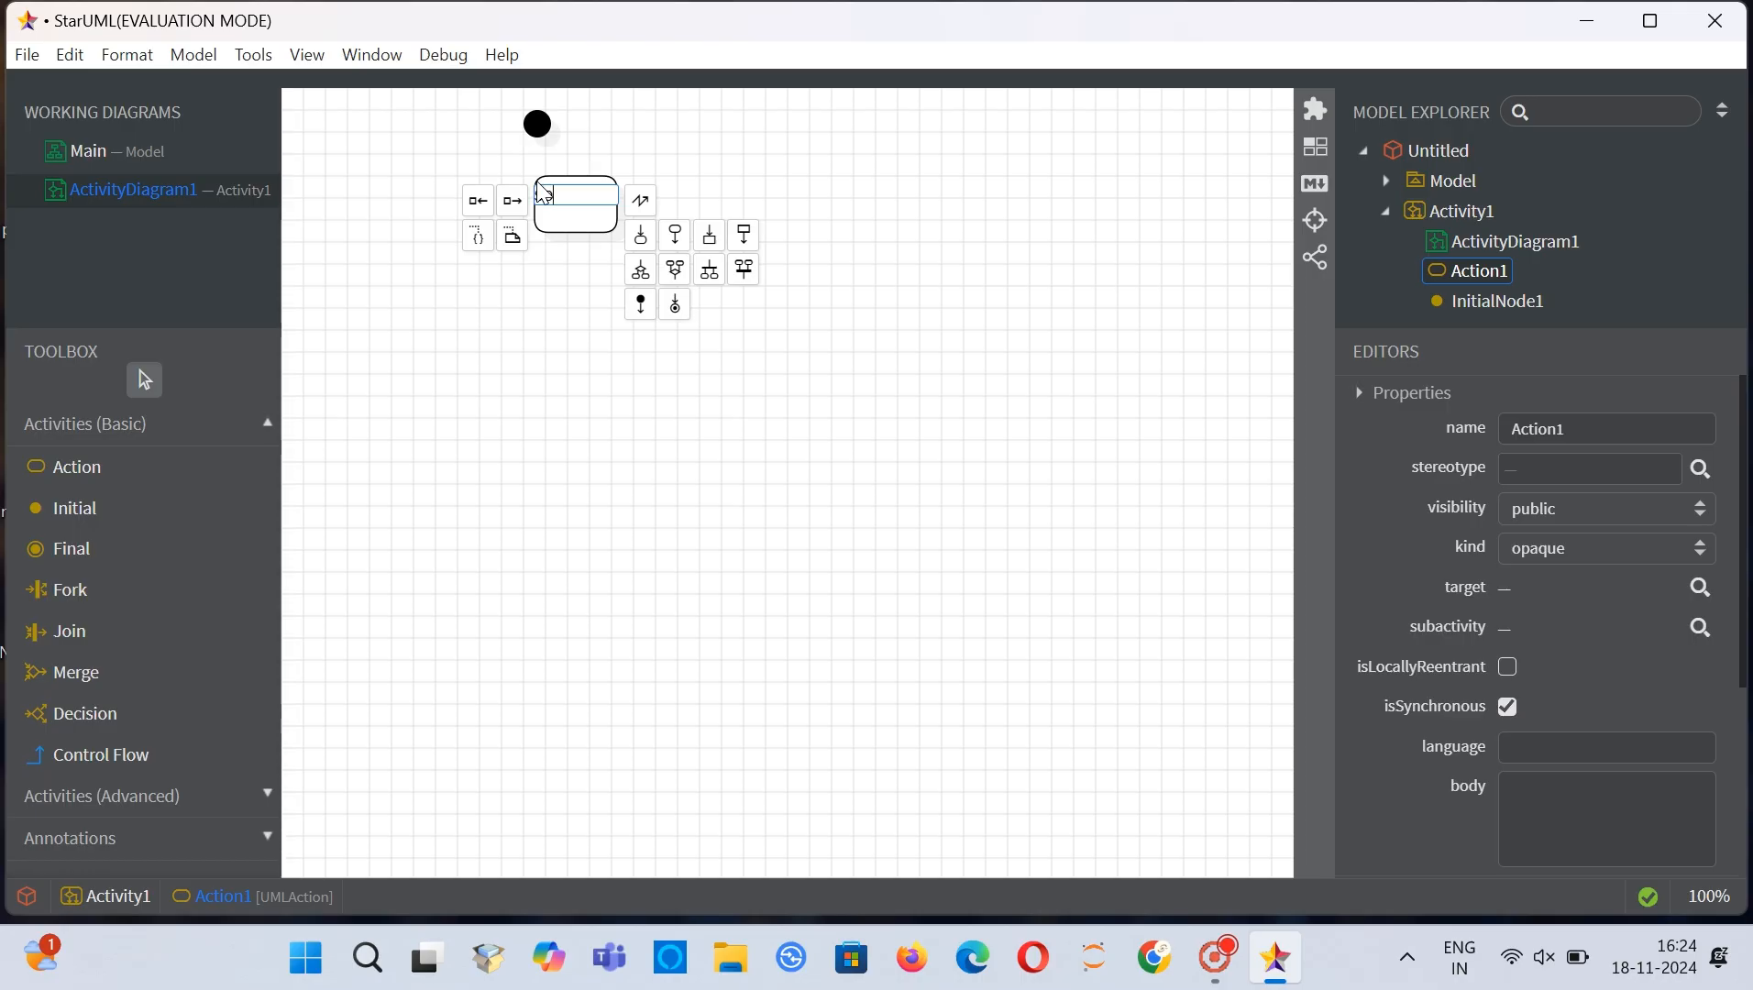
text(search trains)
click(585, 331)
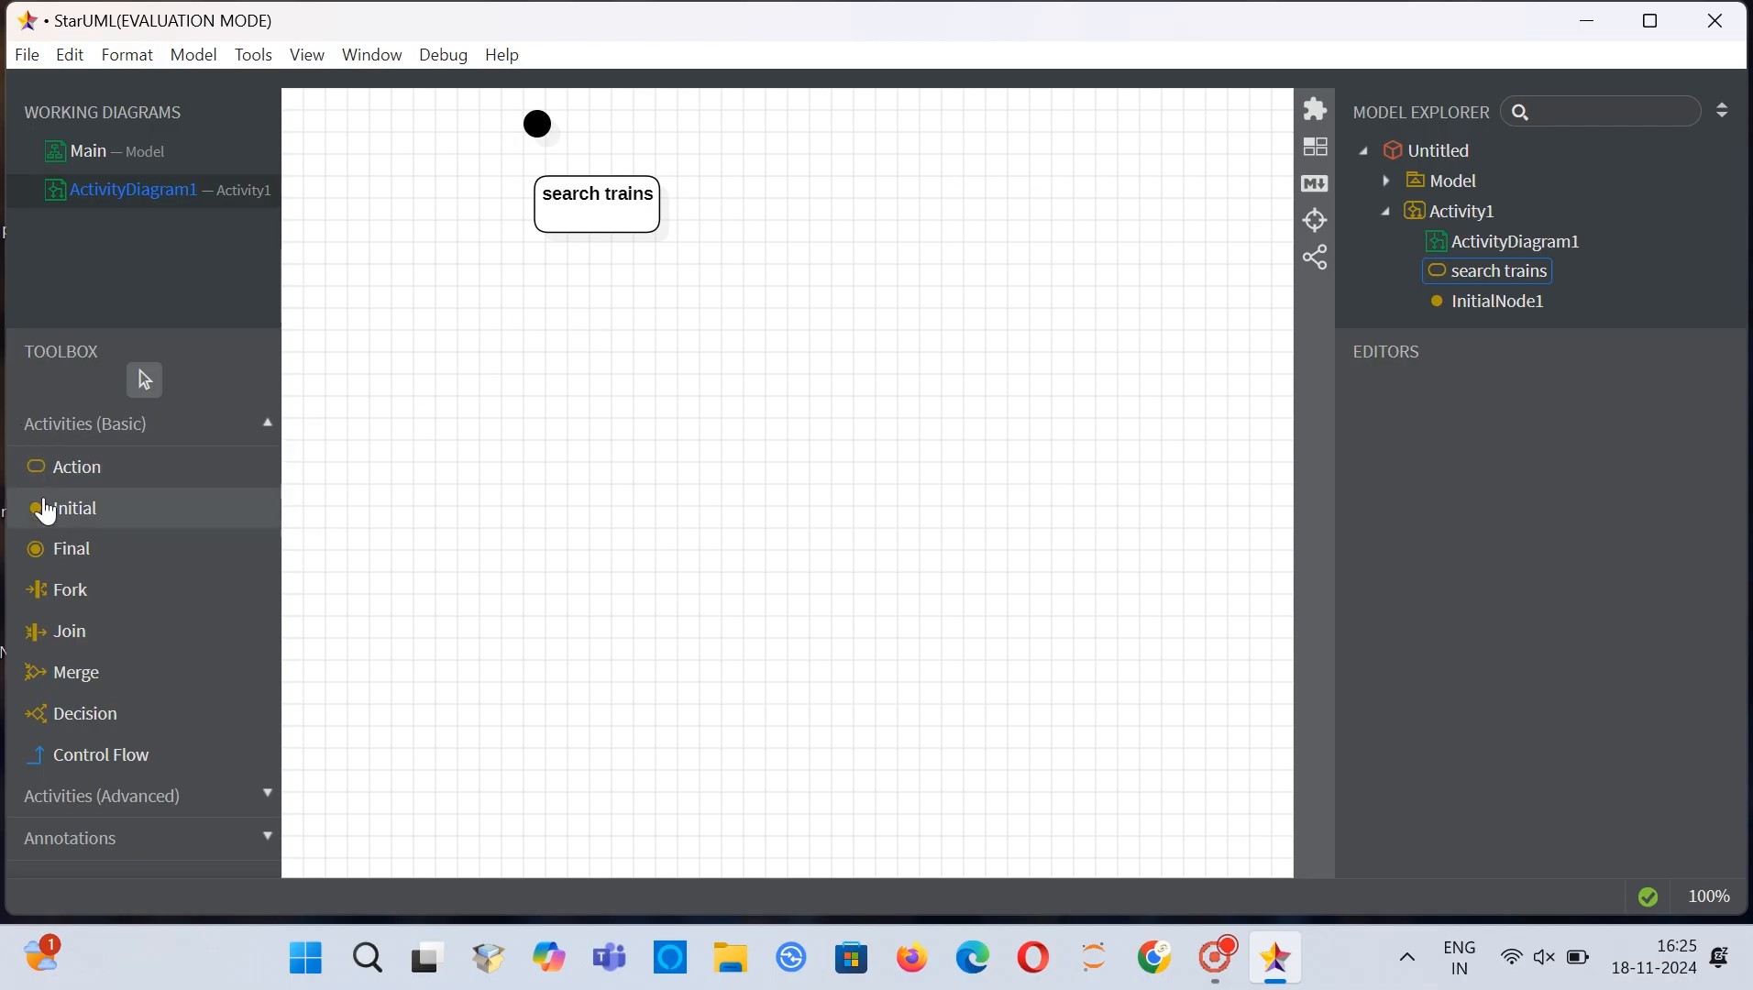
Step: Add an action named "check ticket availability" below the "search trains" action
click(67, 482)
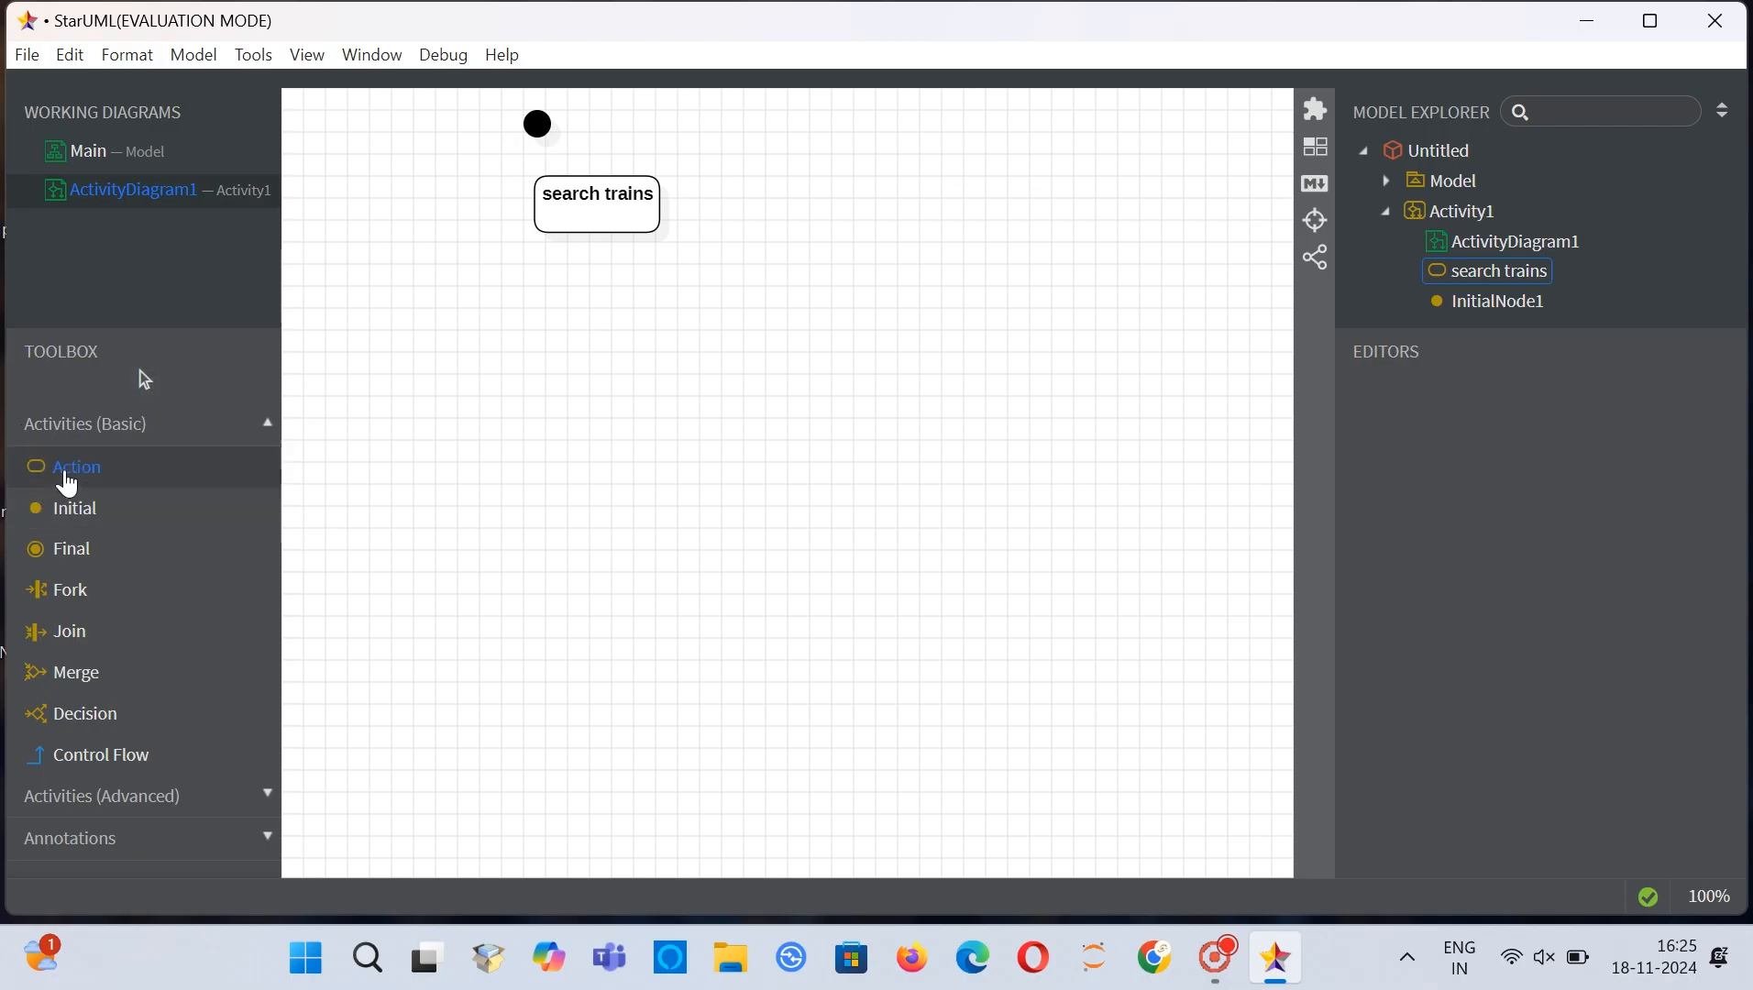
click(589, 305)
key(BackSpace)
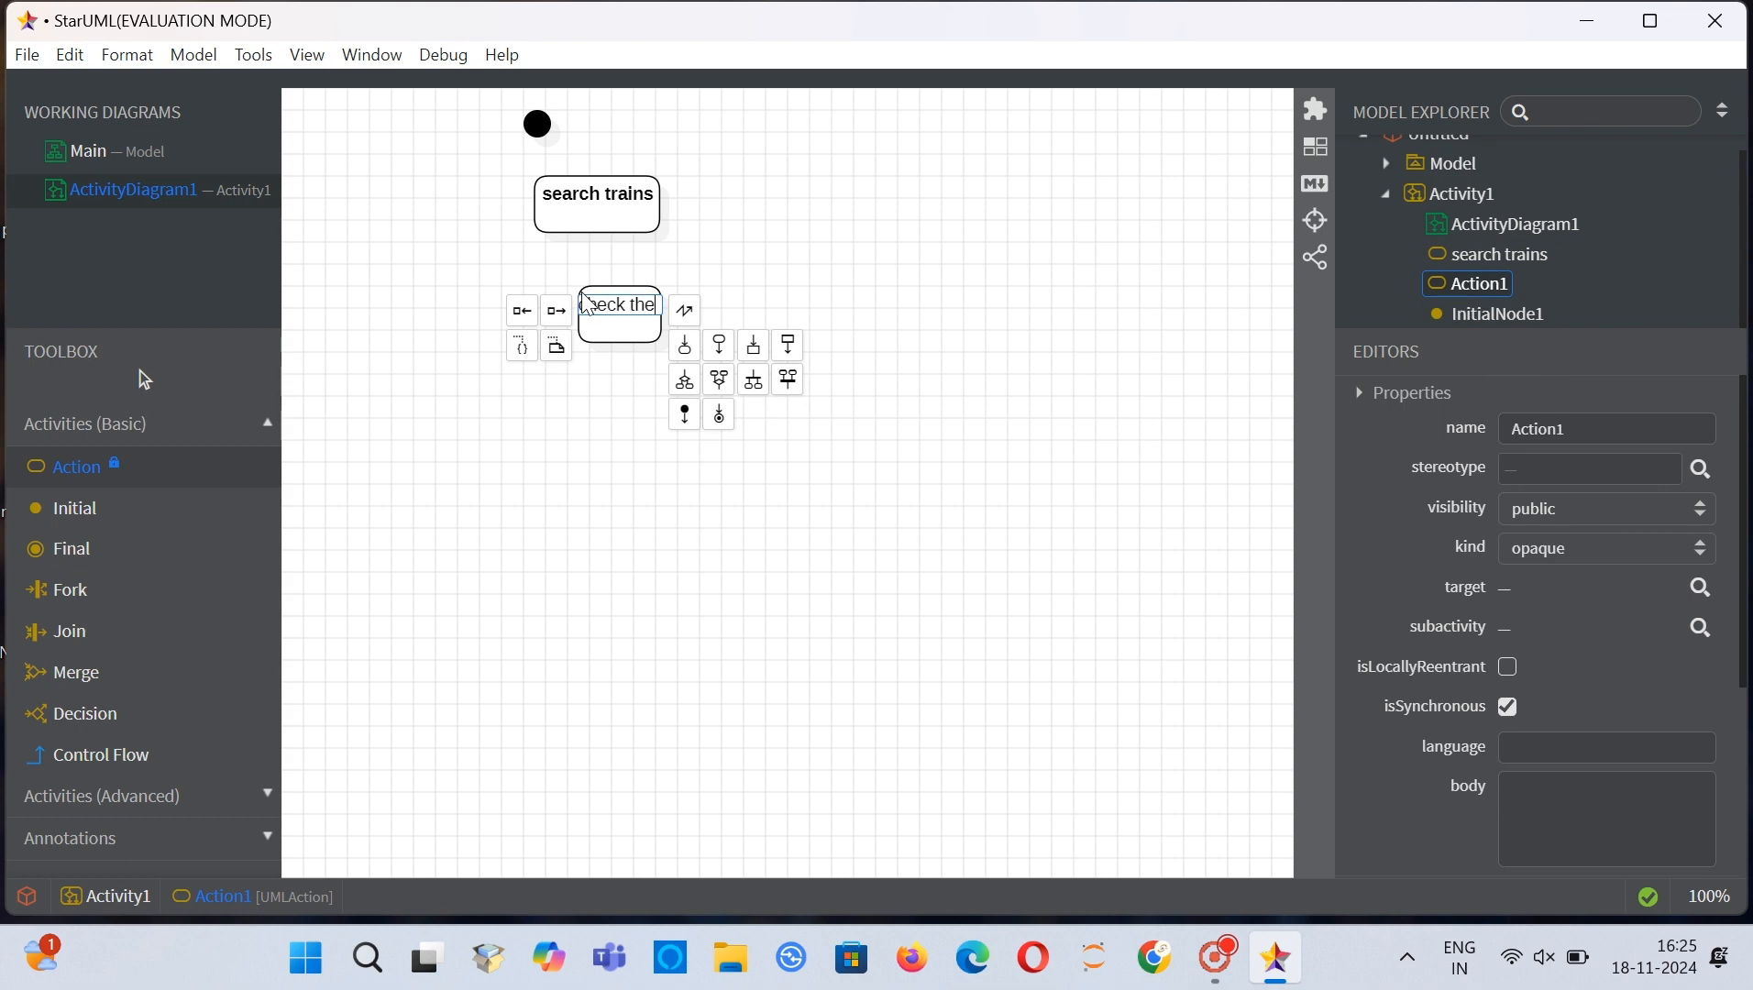
text(check ticket av)
text(ailabi)
text(lity)
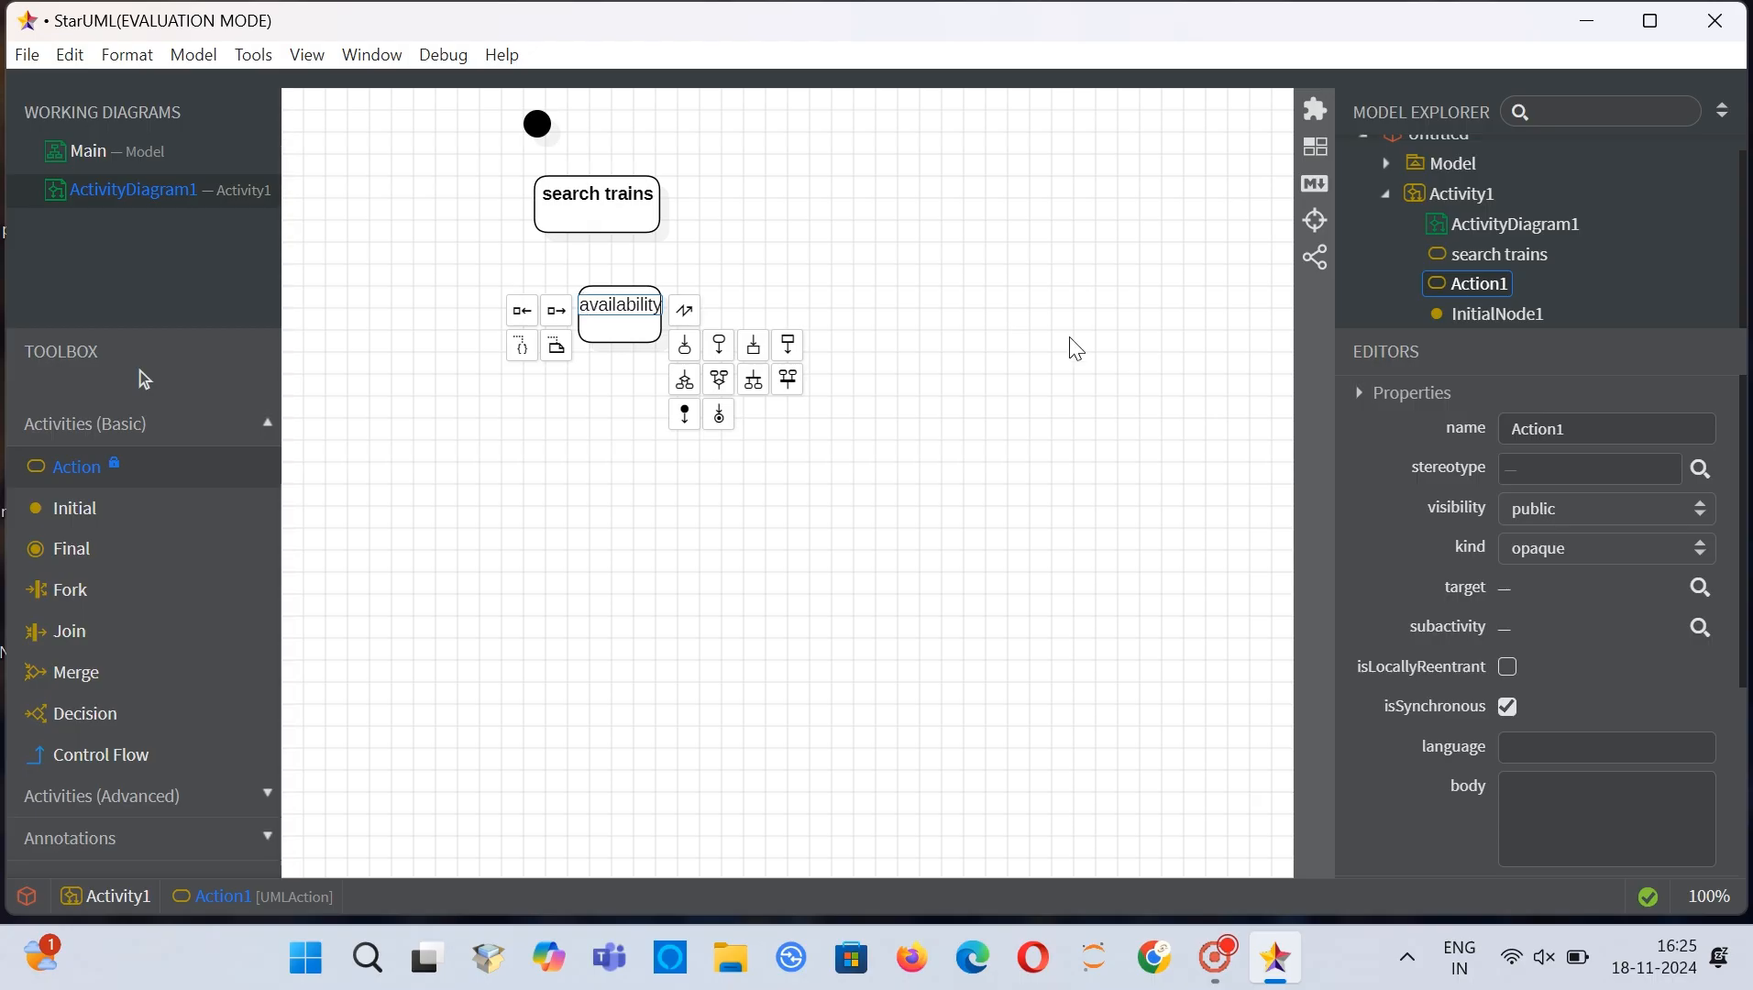
Step: Add another action, place it below "check ticket availability" and name it "Book tickets"
click(1078, 349)
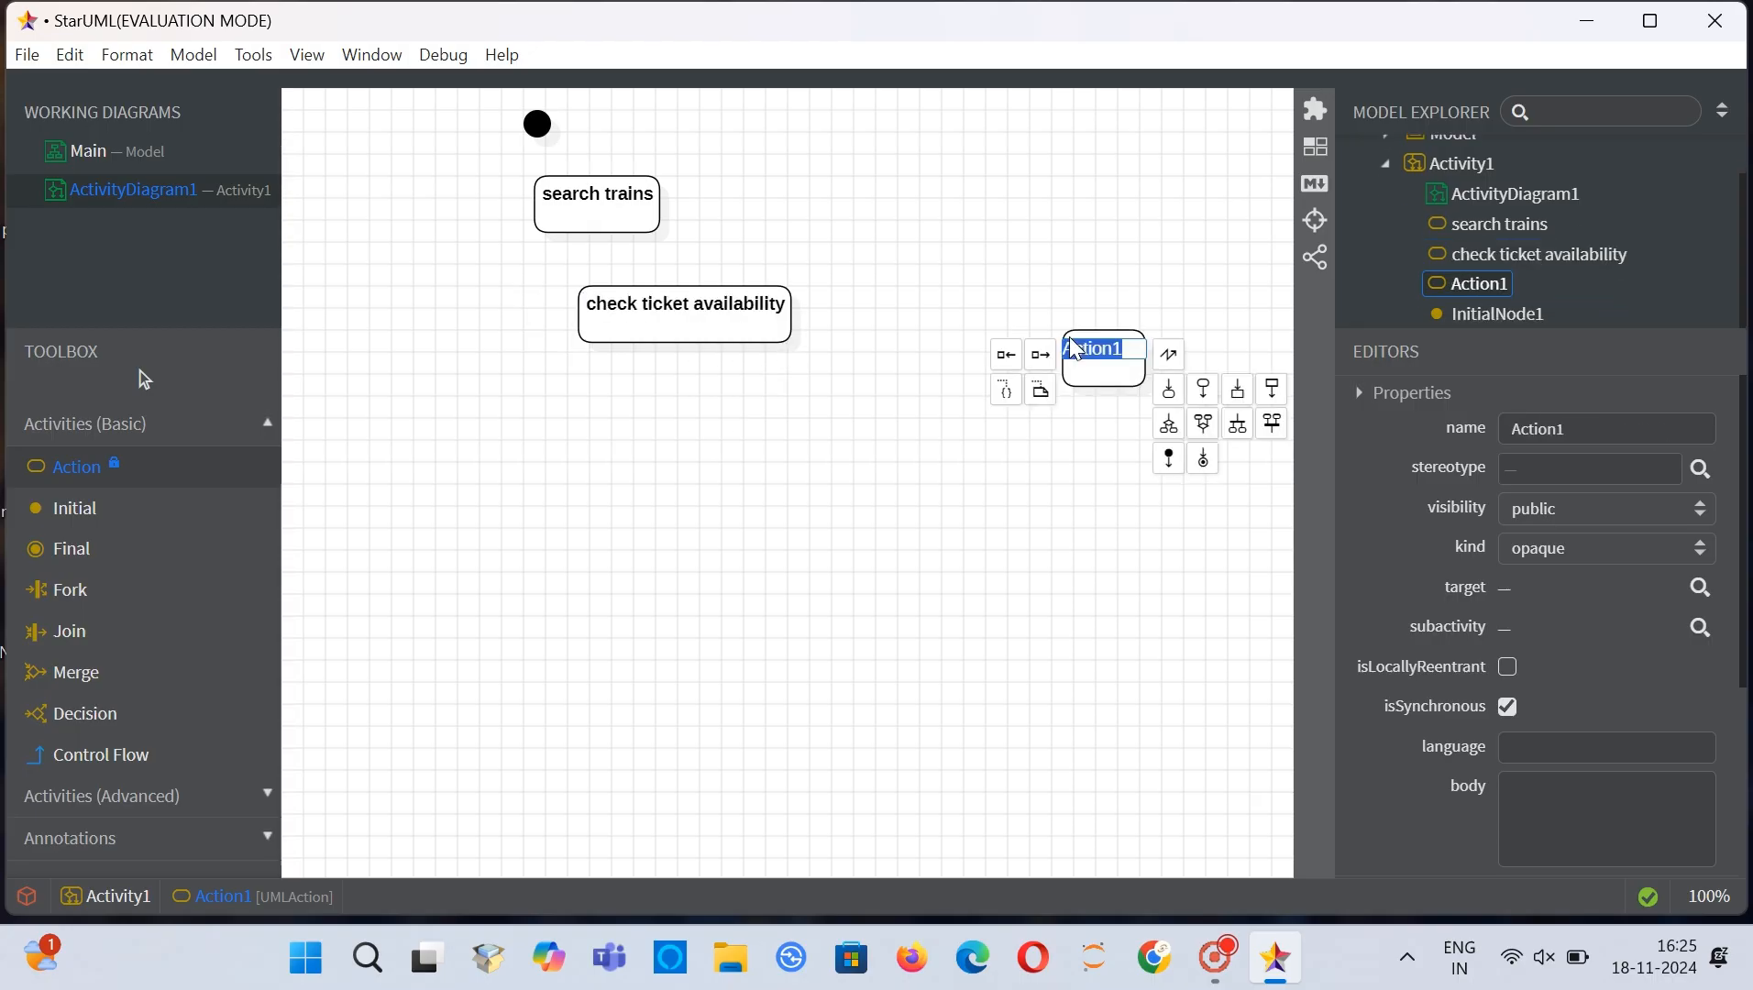
click(107, 469)
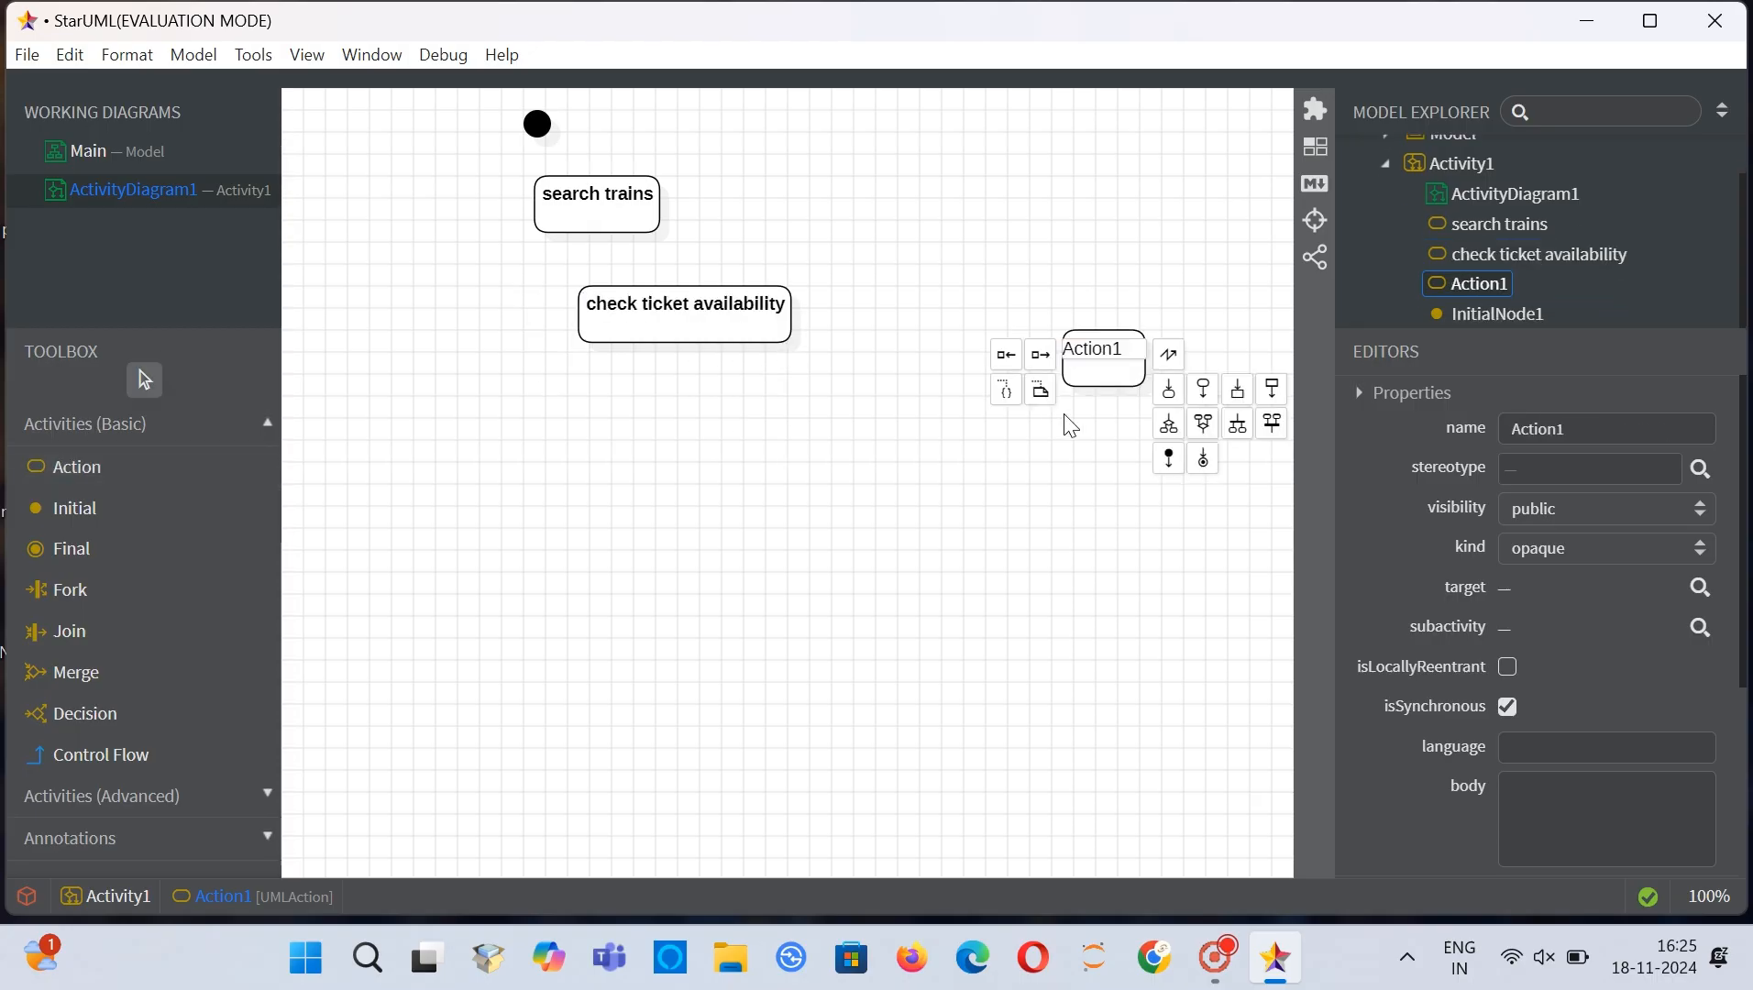
drag(1112, 378, 681, 458)
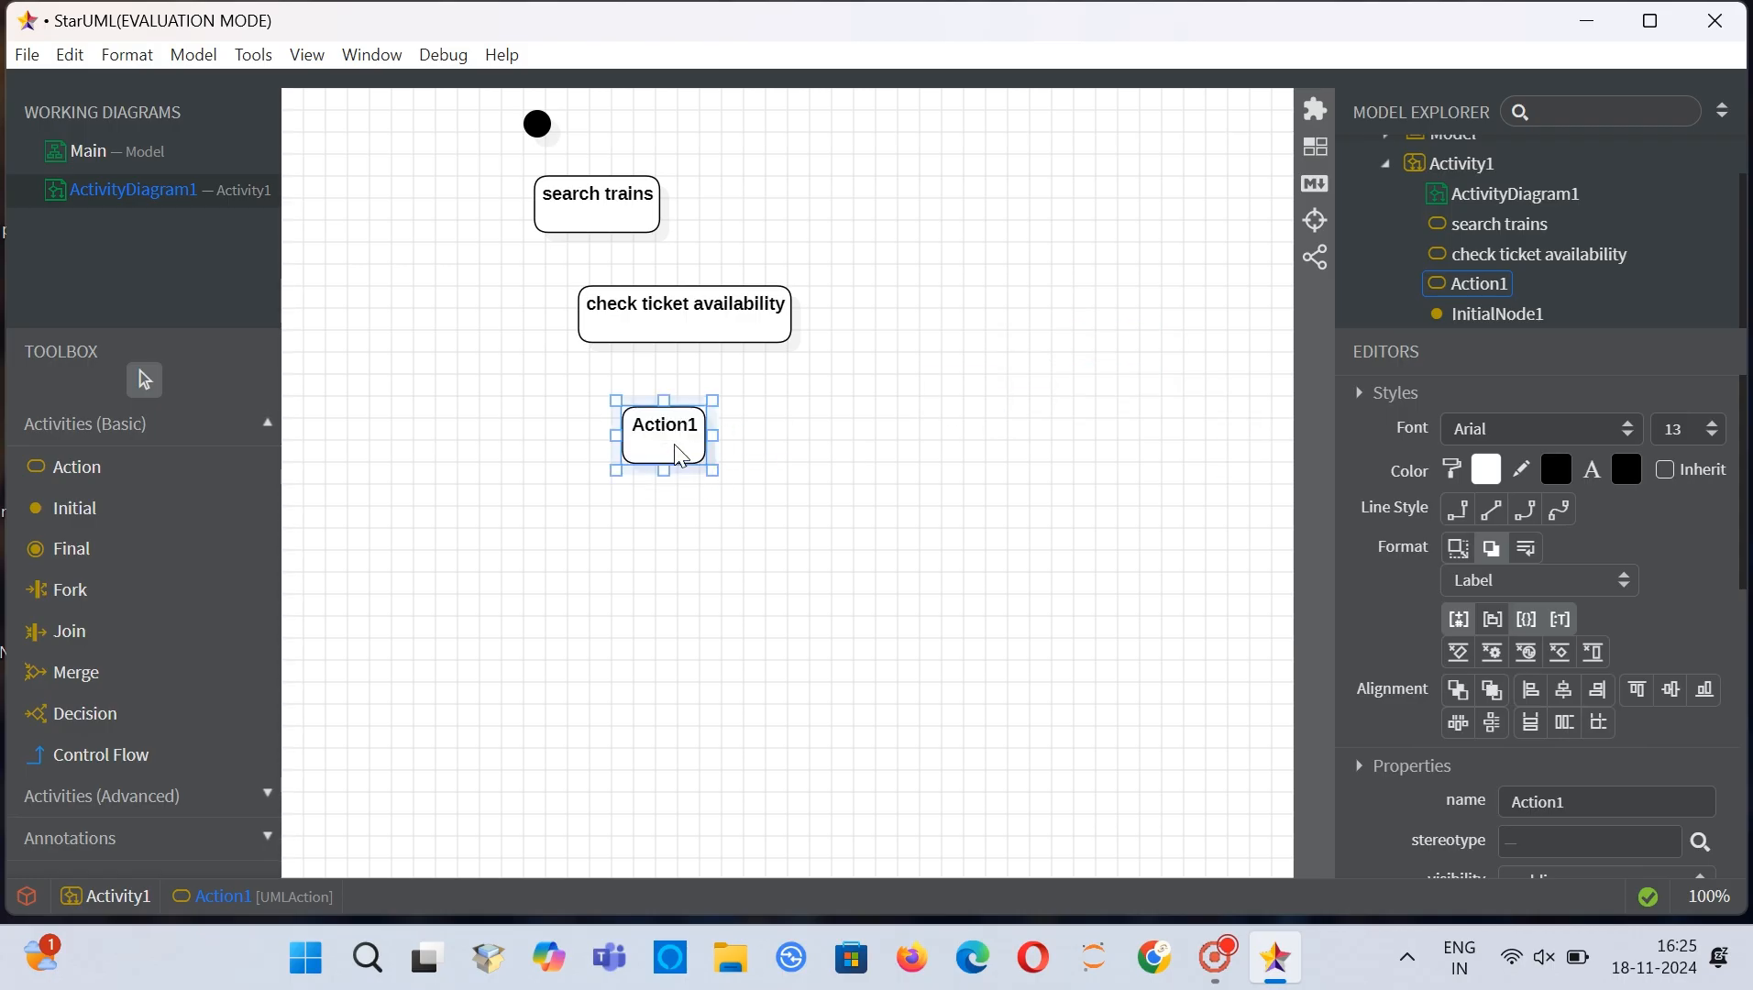
double_click(663, 426)
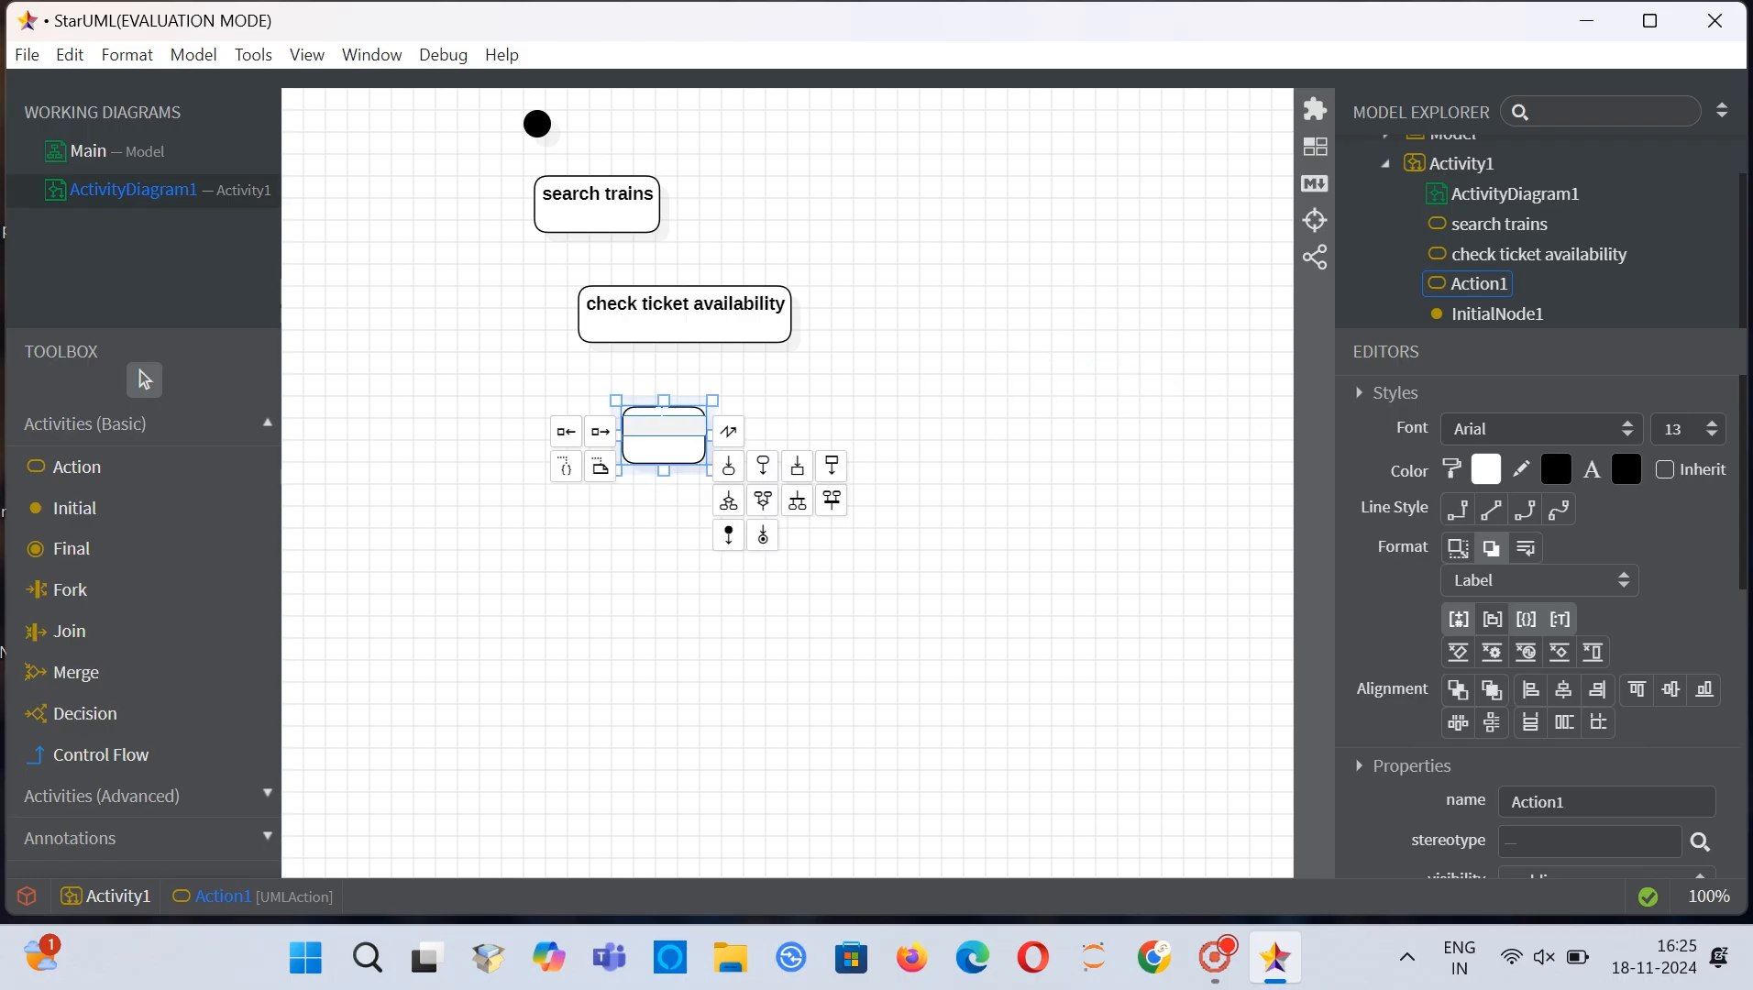
text(Book tickets)
key(Return)
click(862, 488)
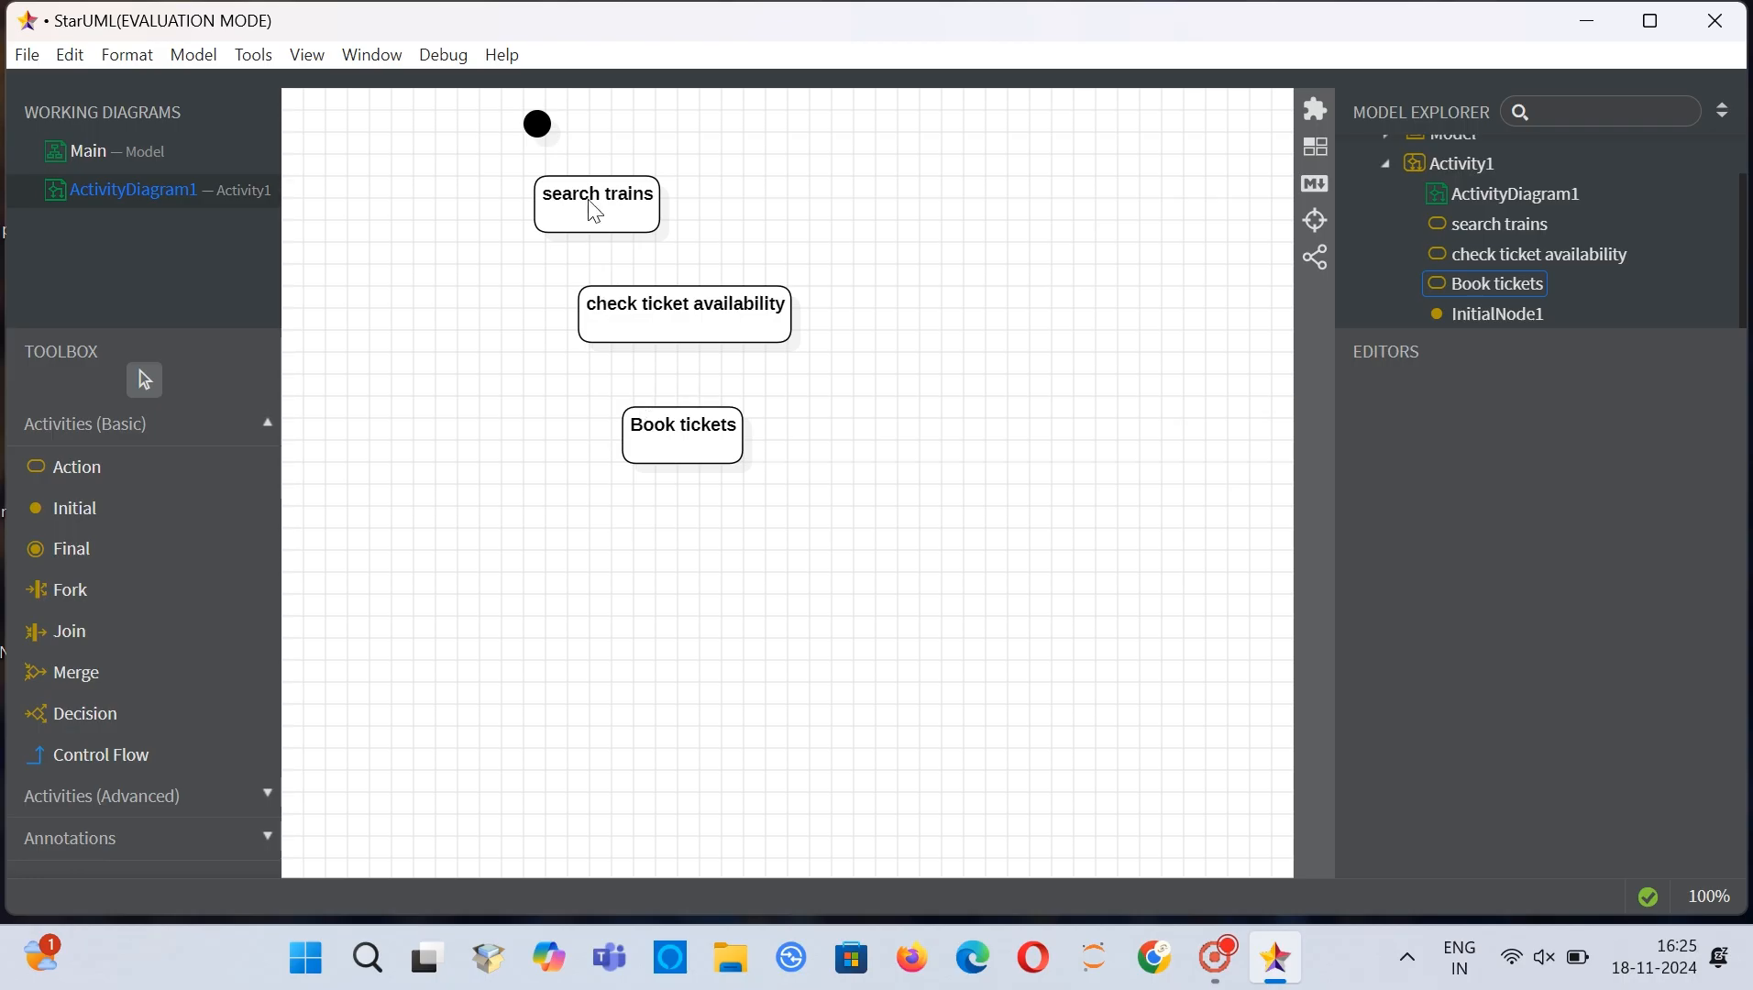
Step: Line up the three actions beneath the initial node and add a decision node to the upper right of "Book tickets"
mouse_move(596, 213)
mouse_down()
mouse_move(561, 216)
mouse_move(579, 243)
mouse_up()
drag(674, 332, 572, 307)
drag(700, 449, 580, 405)
click(848, 472)
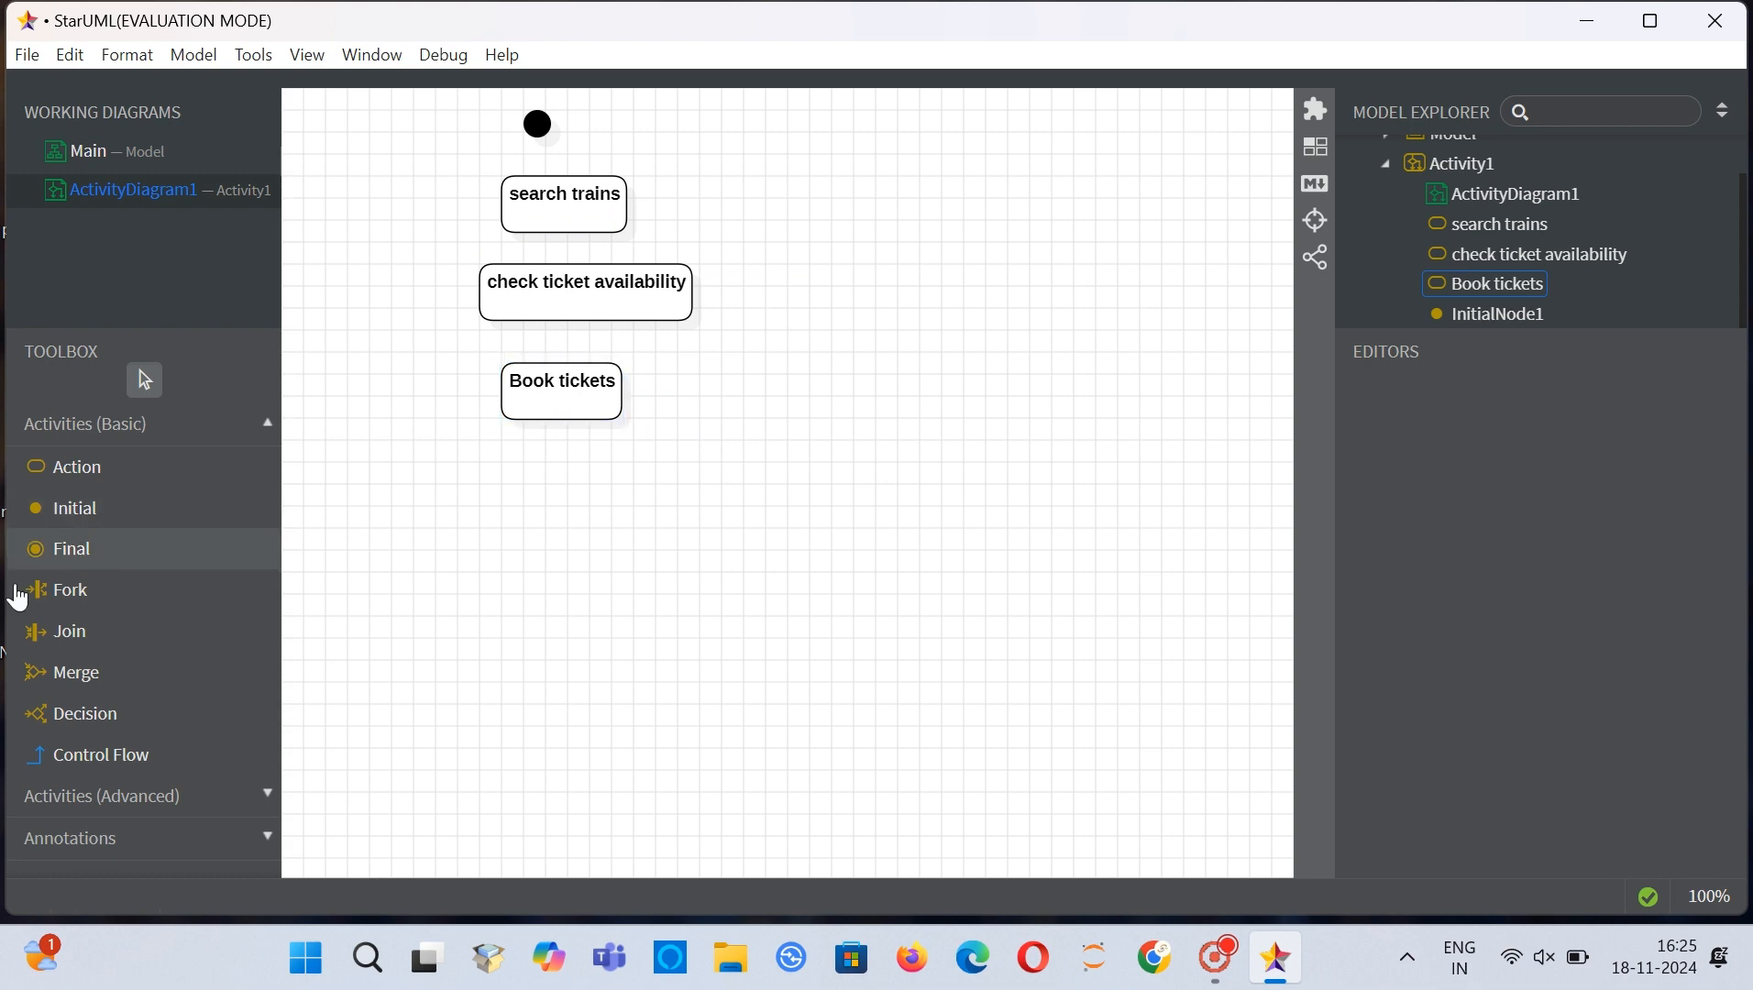
click(78, 717)
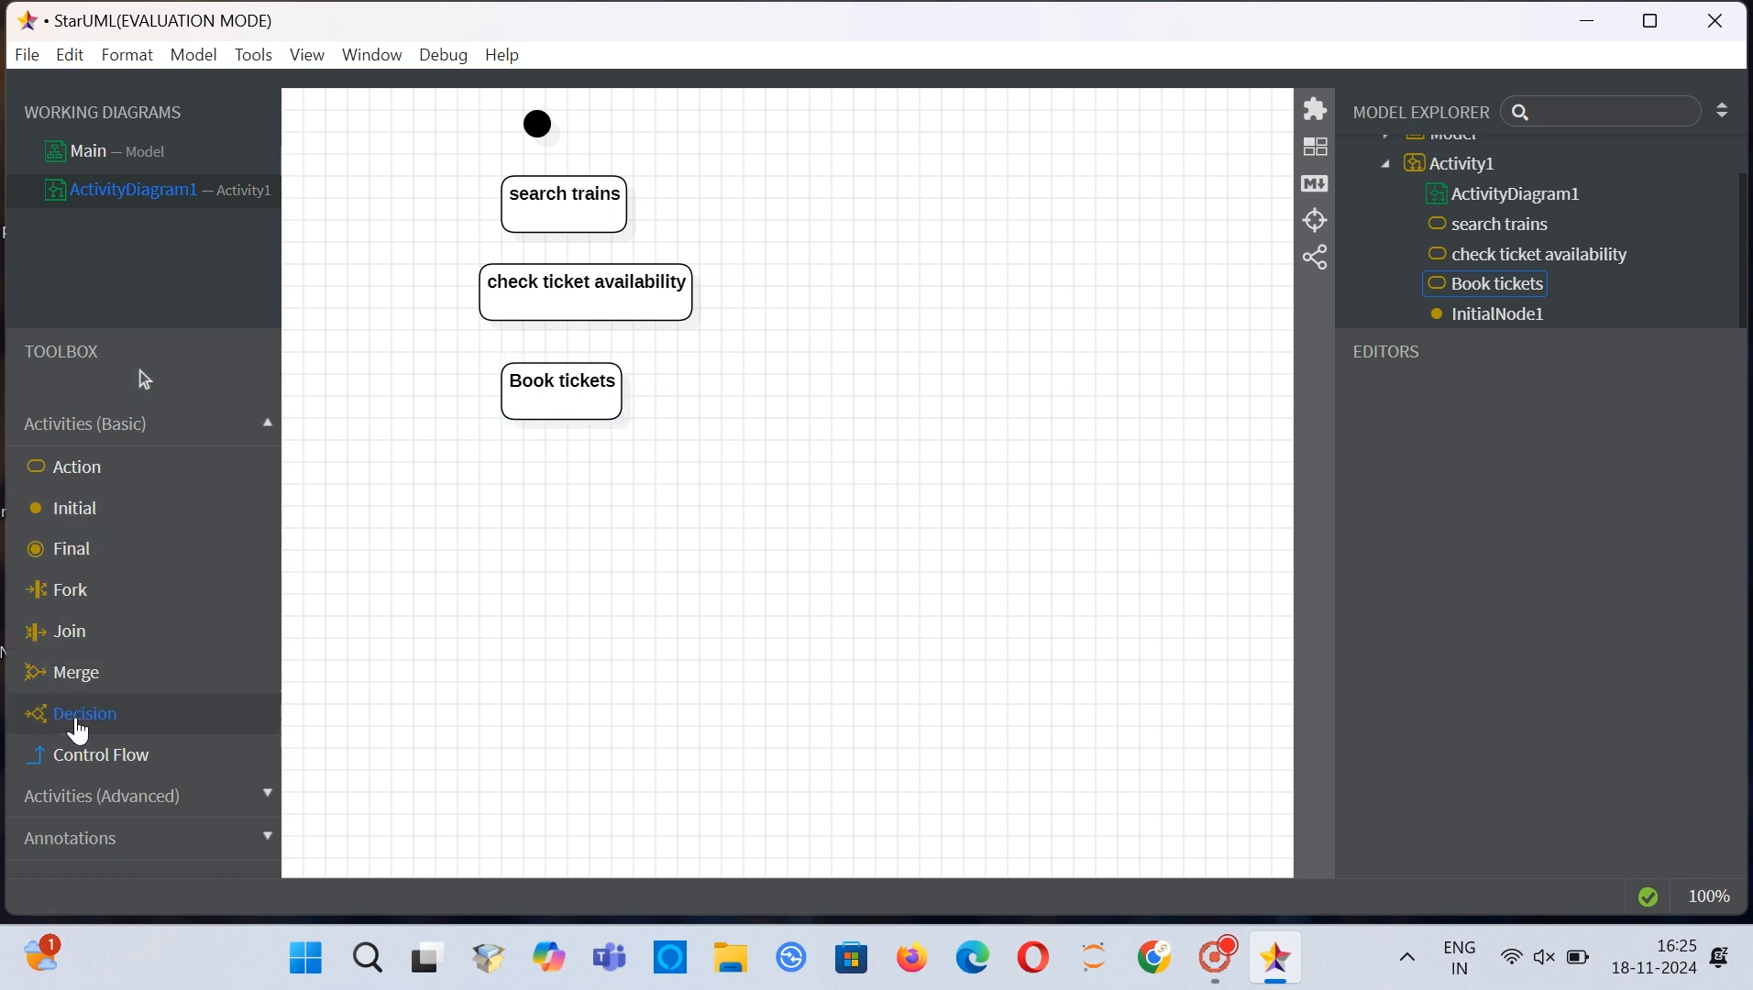
click(657, 354)
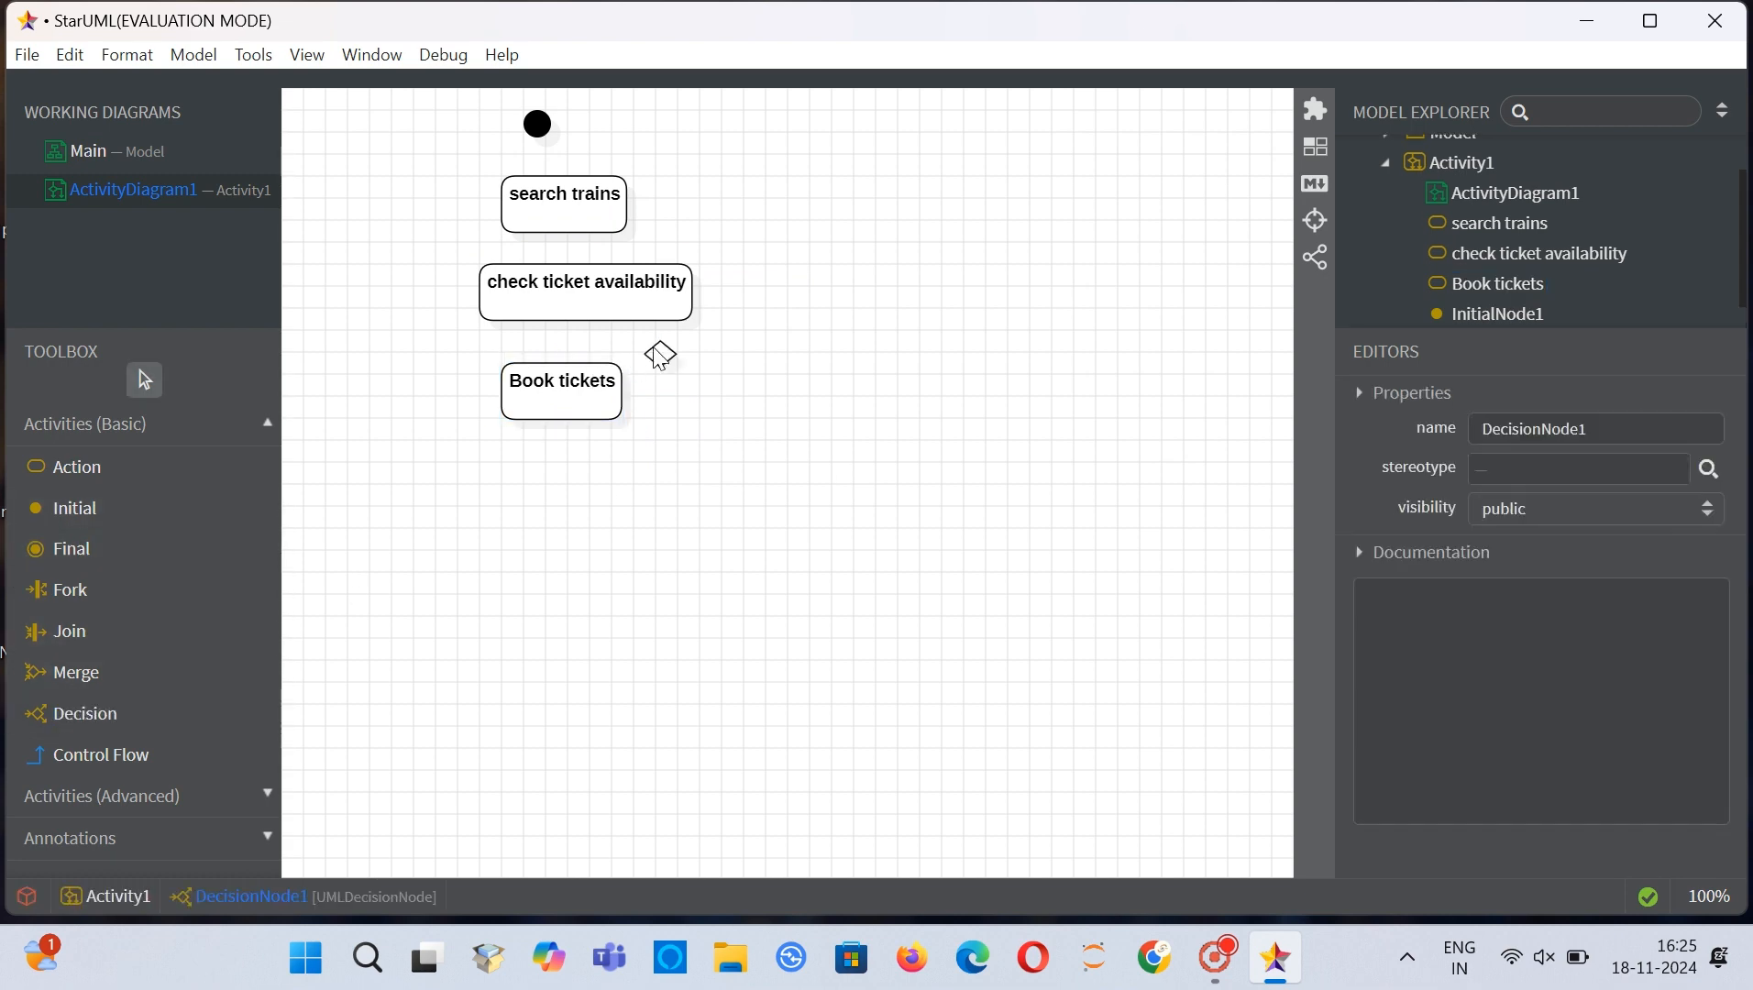
Step: Connect the initial node, "search trains", "check ticket availability" and the decision node in sequence with control flows
click(95, 760)
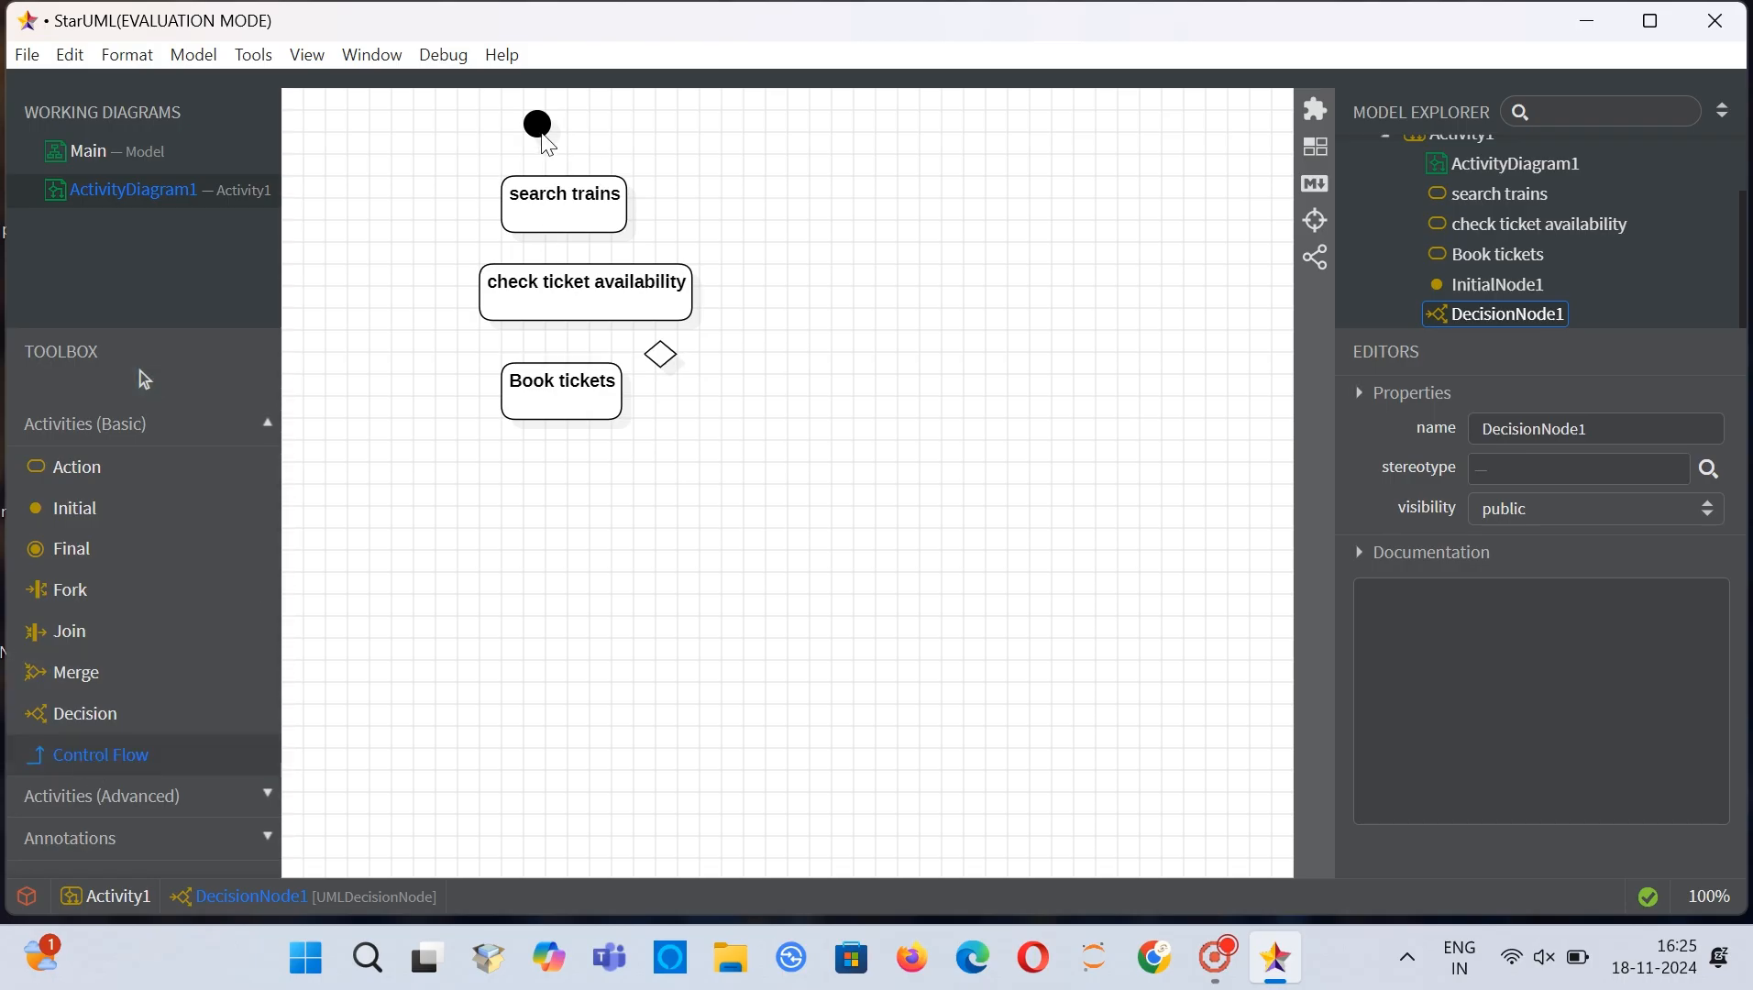
drag(537, 124, 575, 207)
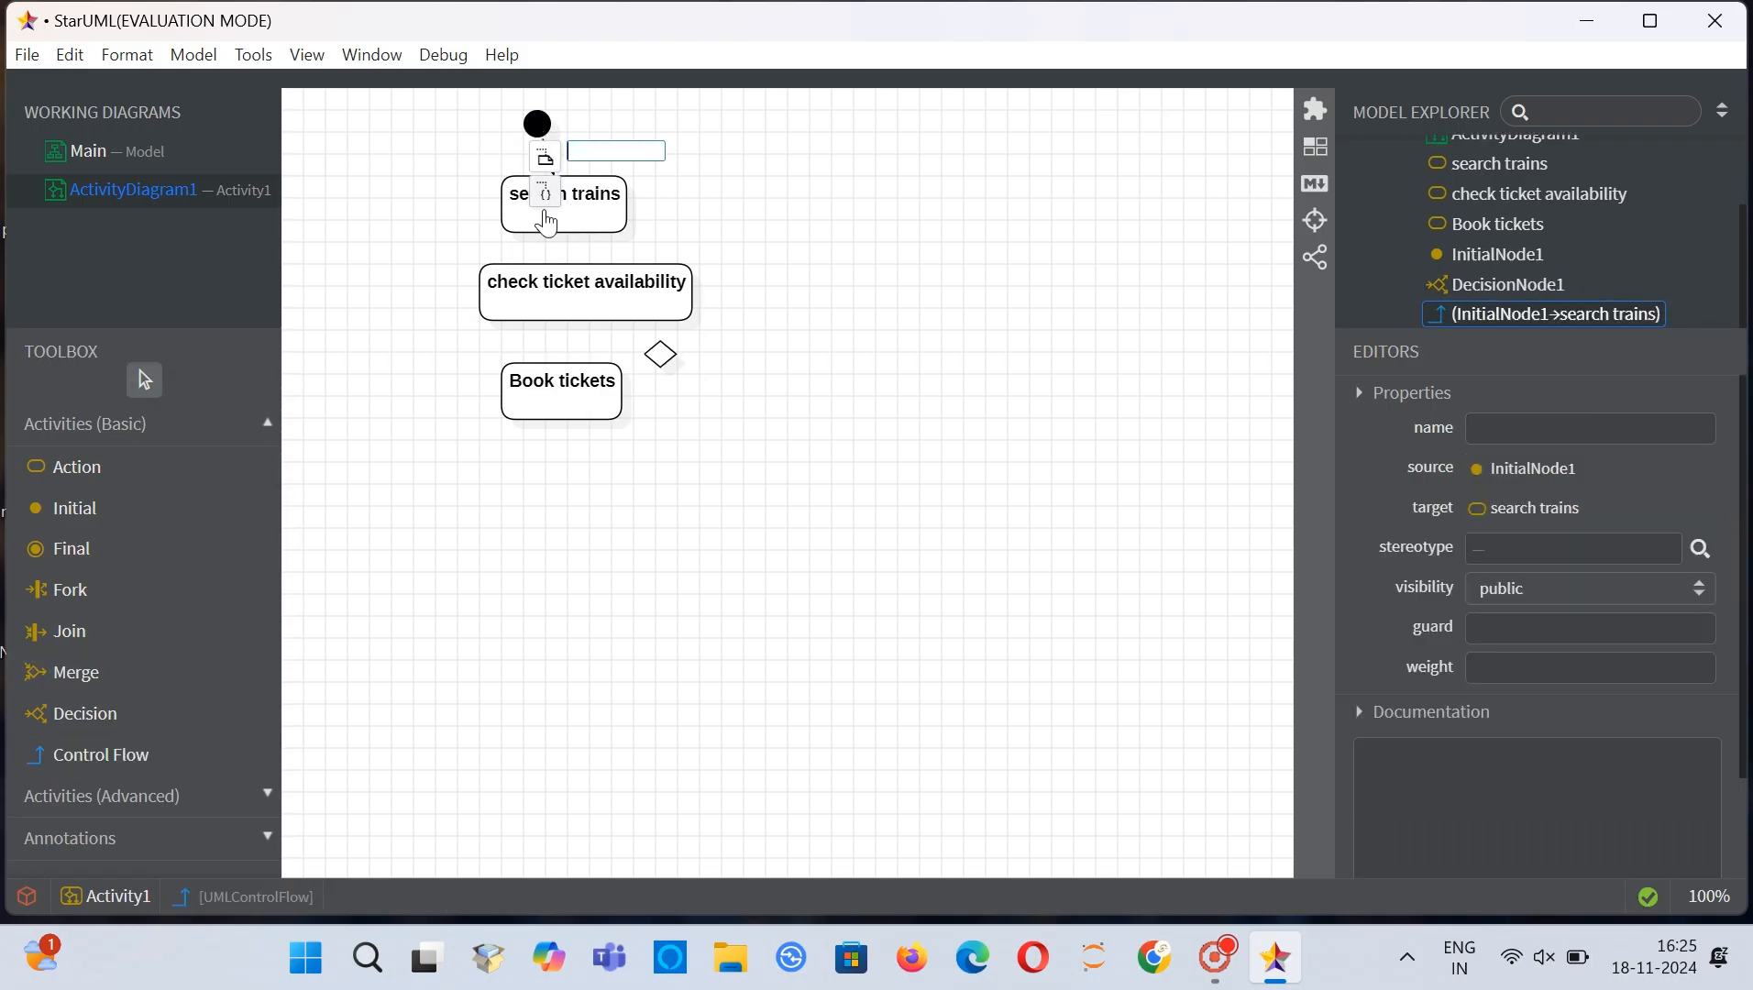
click(620, 229)
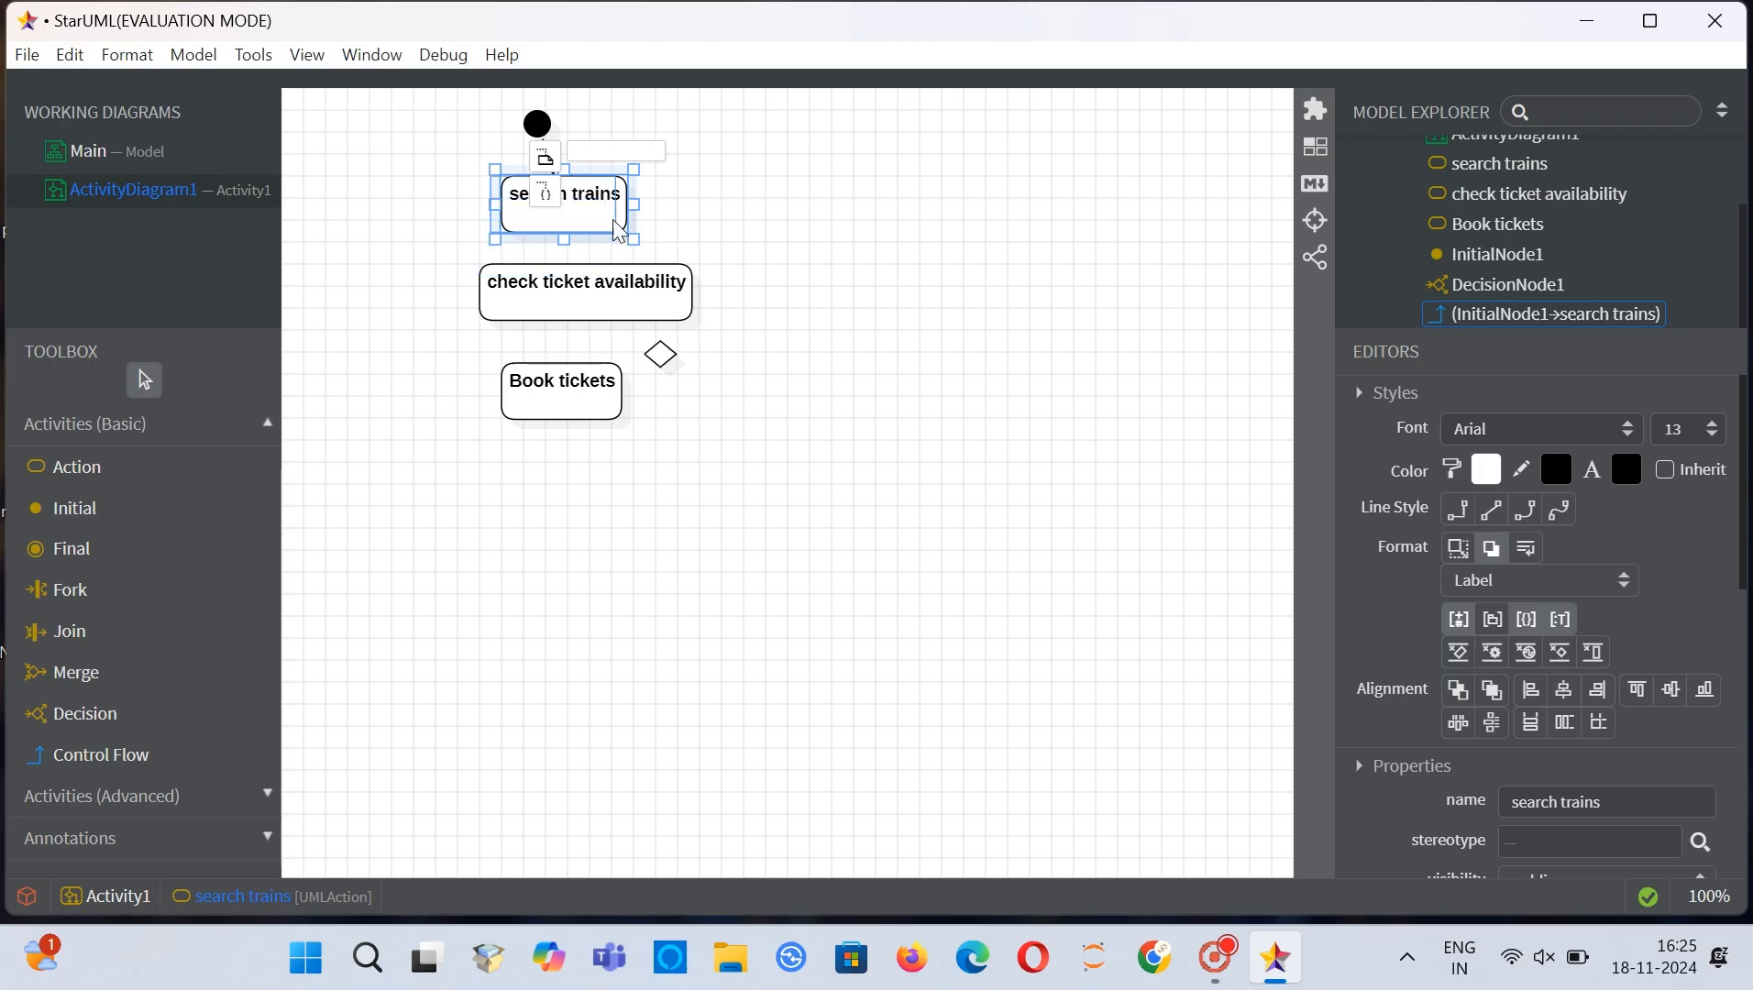
click(157, 755)
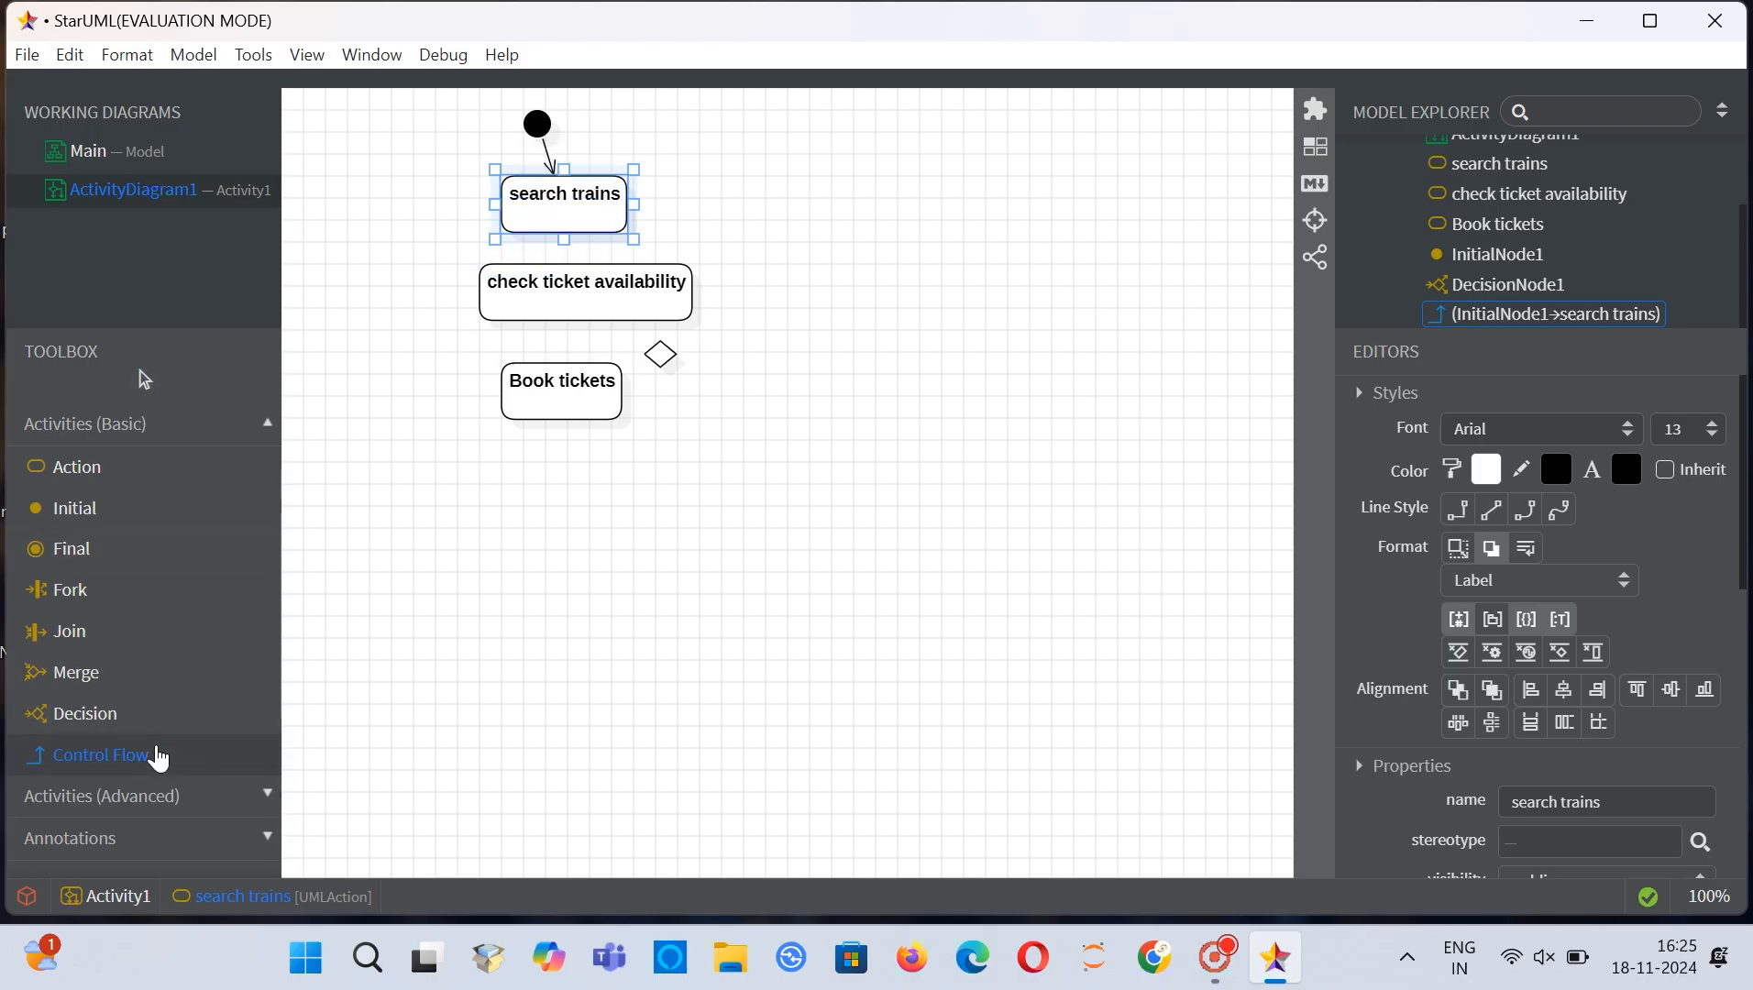
drag(560, 206, 576, 307)
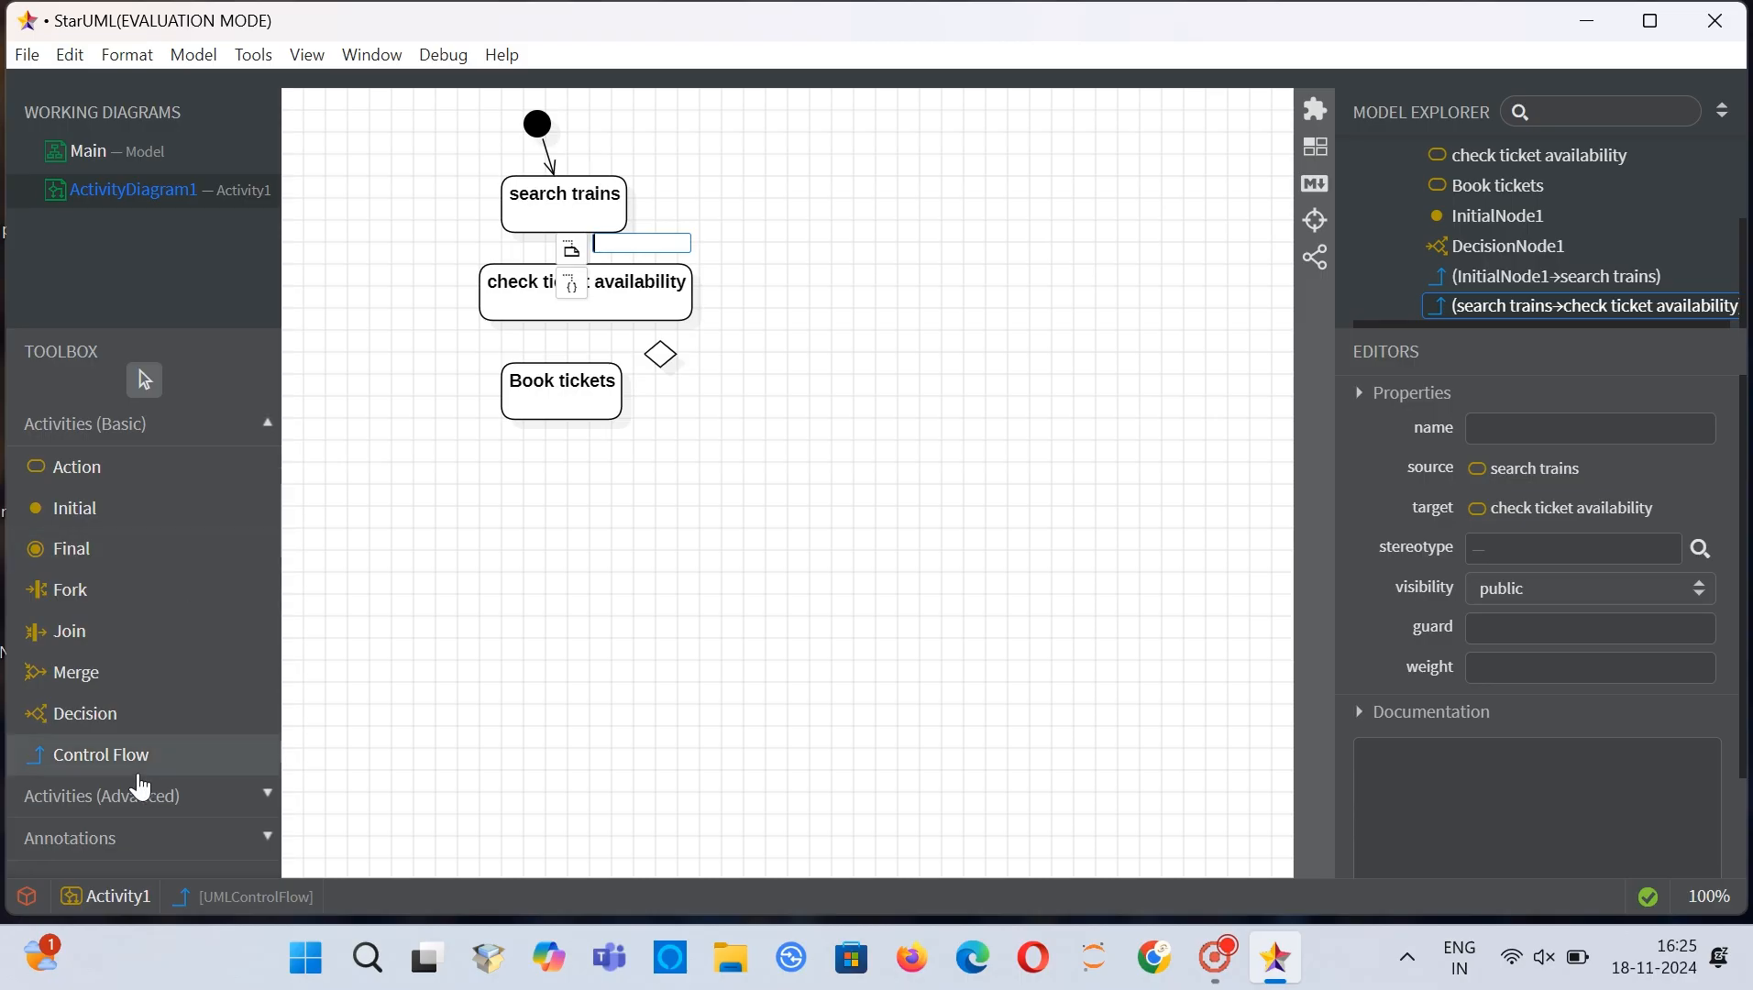
click(134, 773)
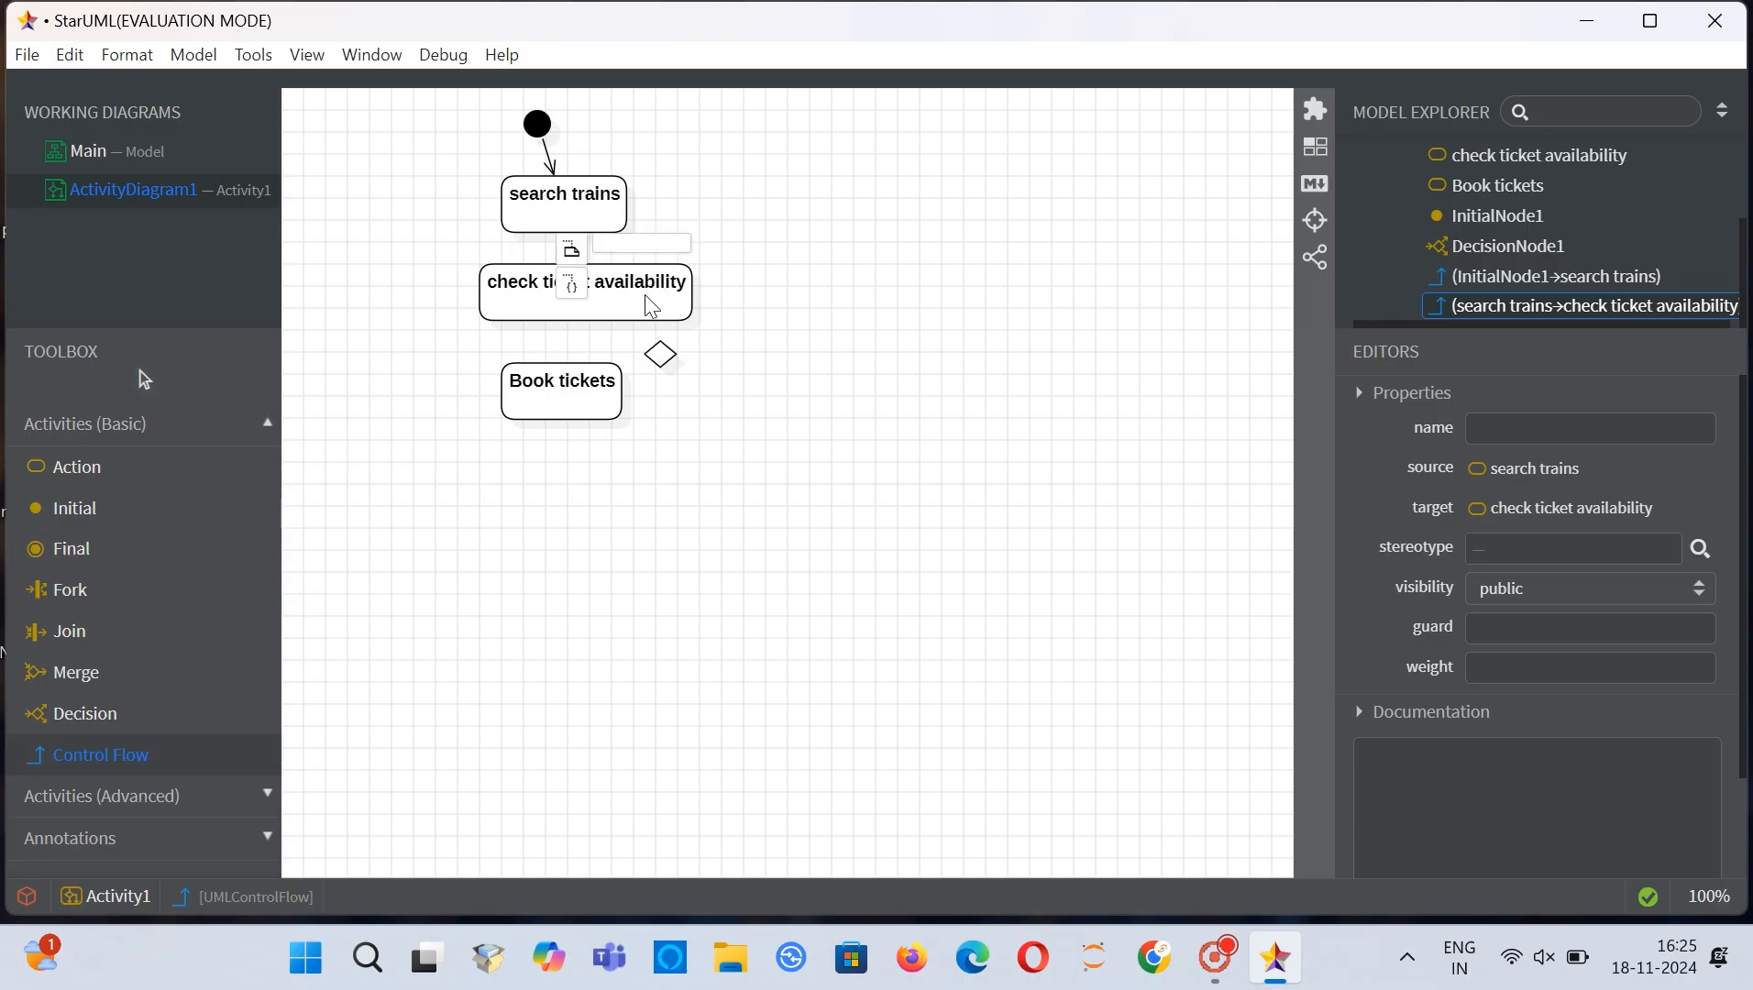
drag(646, 286, 664, 357)
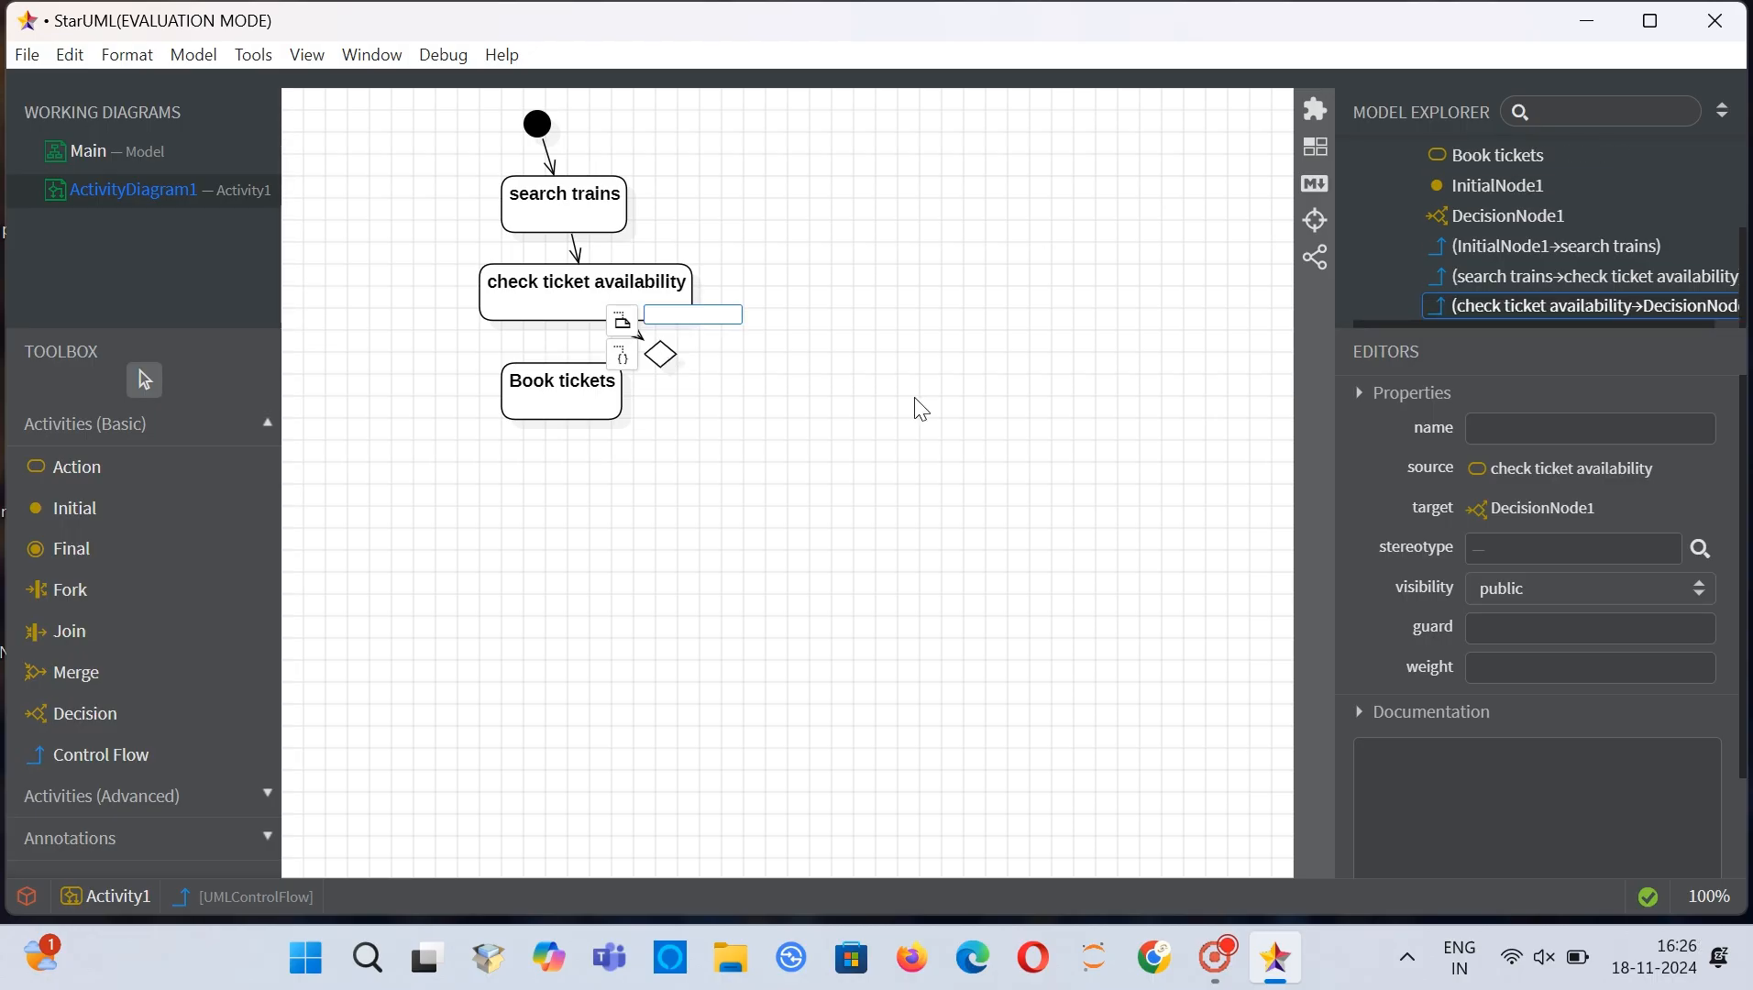
click(776, 495)
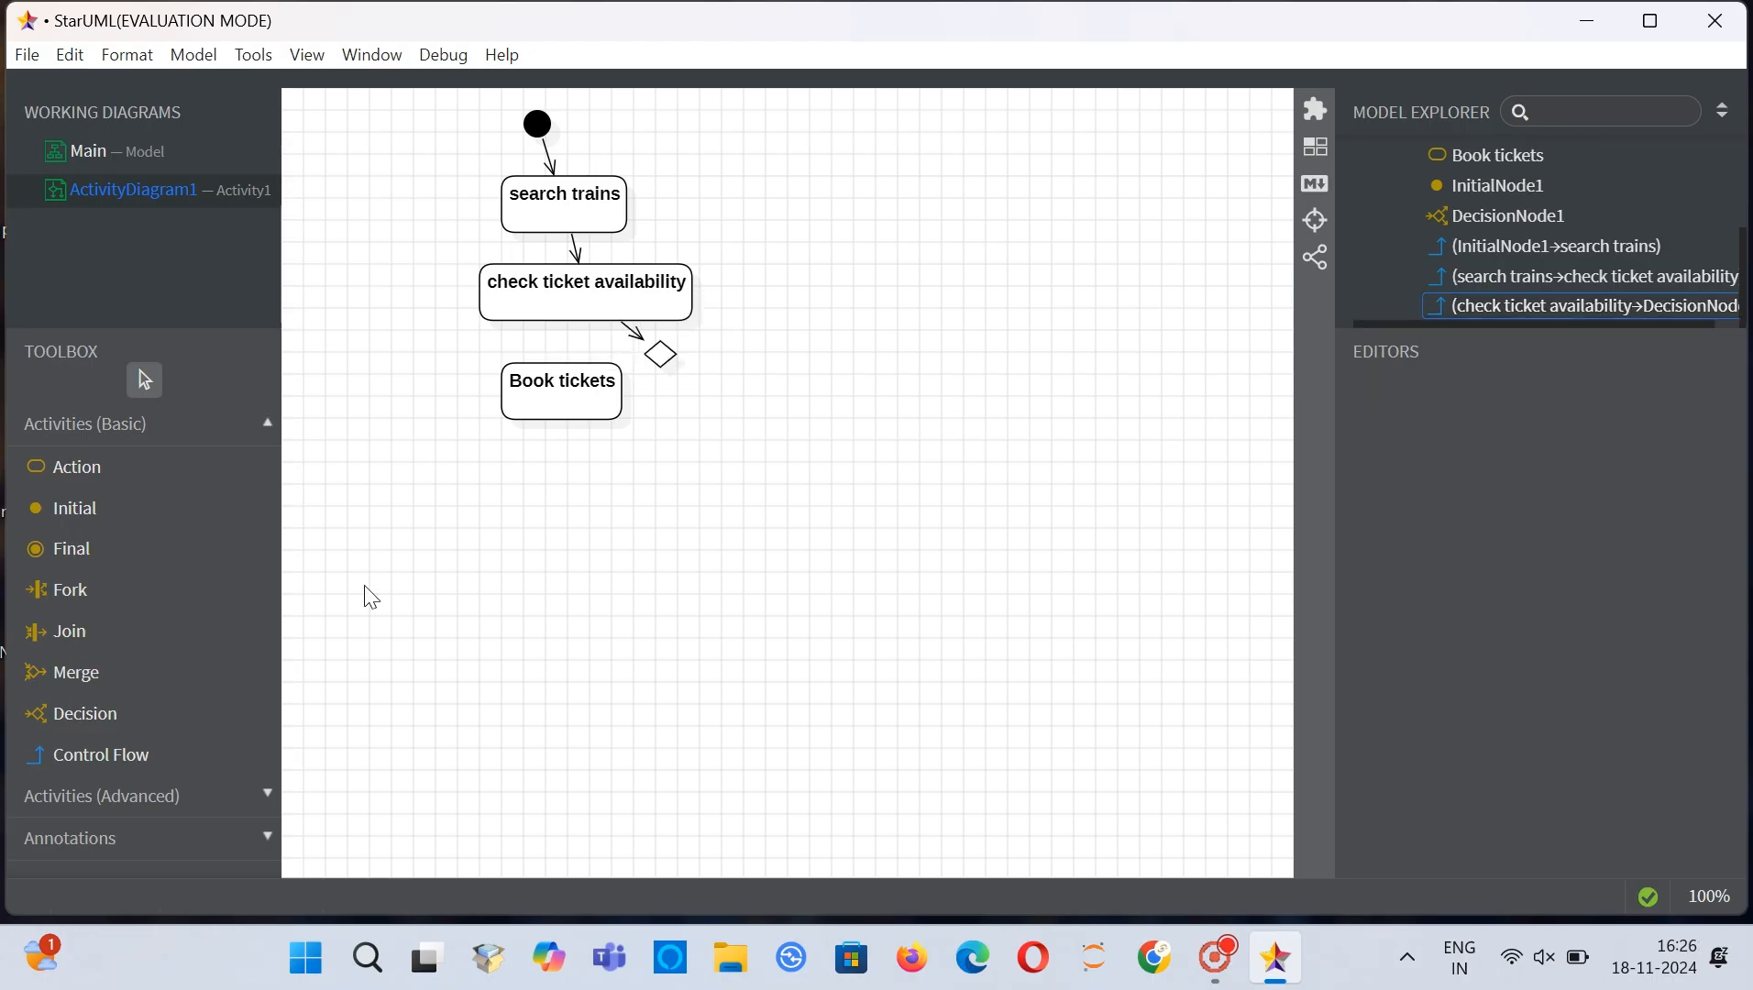
Step: Draw a control flow from the decision node to "Book tickets" and label it "yes"
click(69, 763)
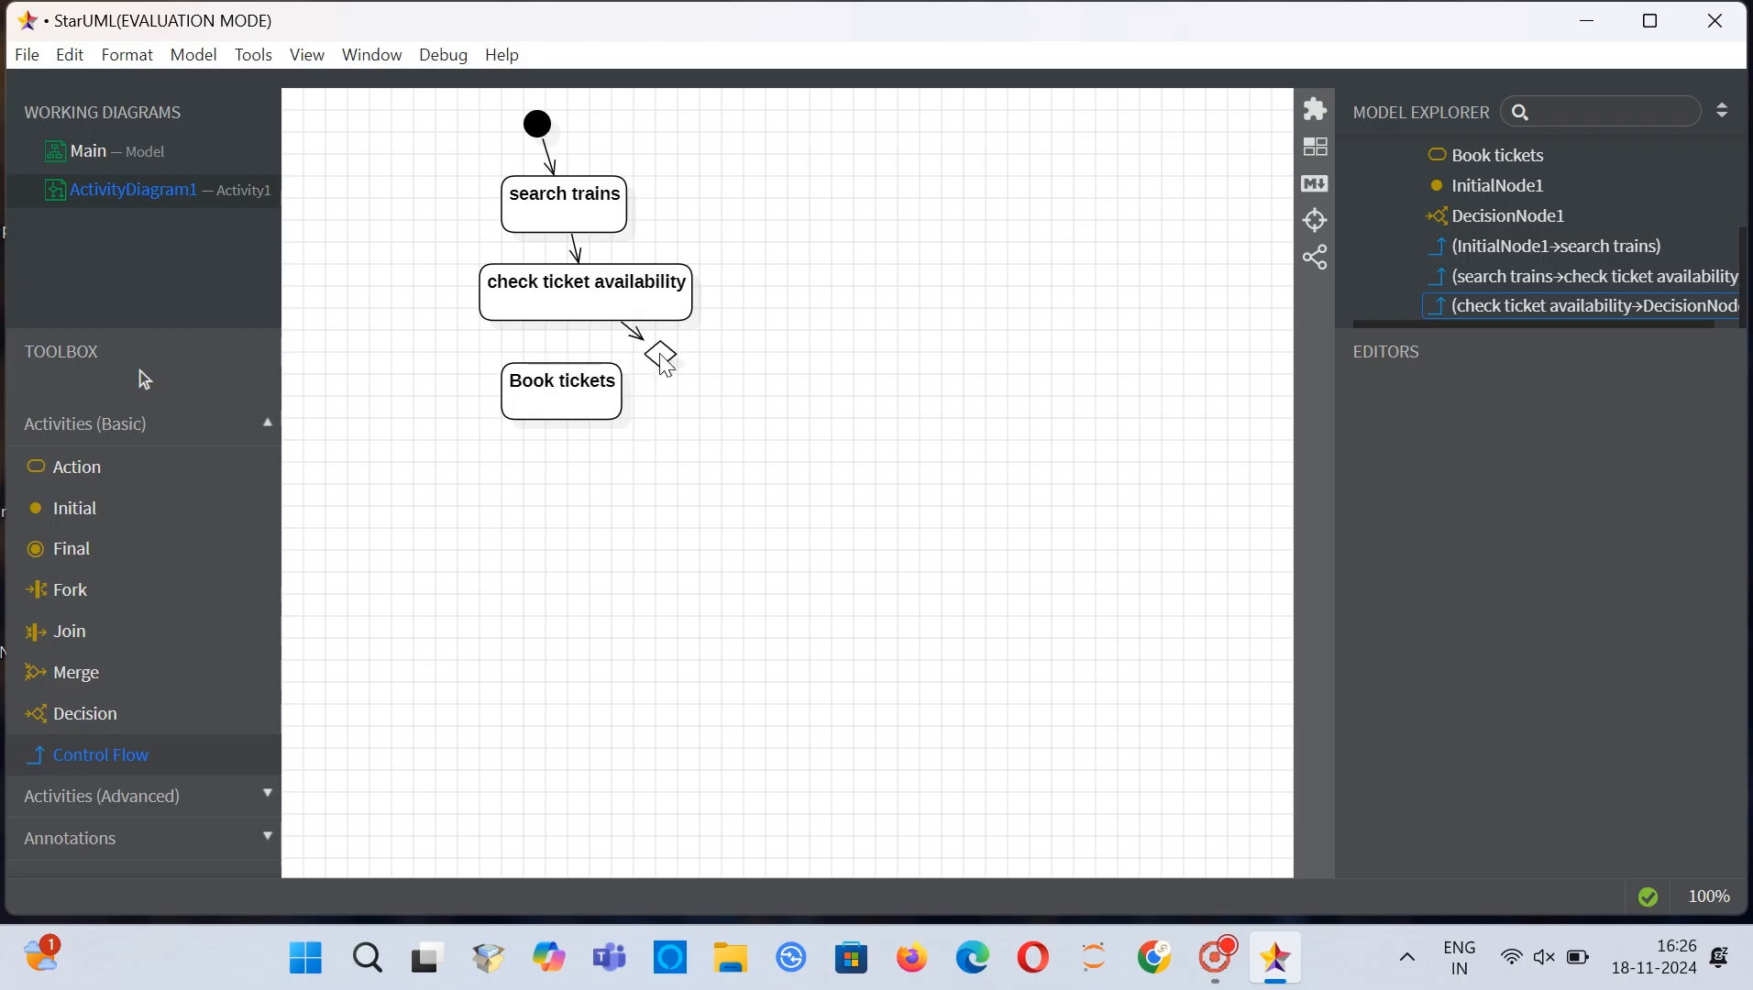
drag(667, 365, 568, 394)
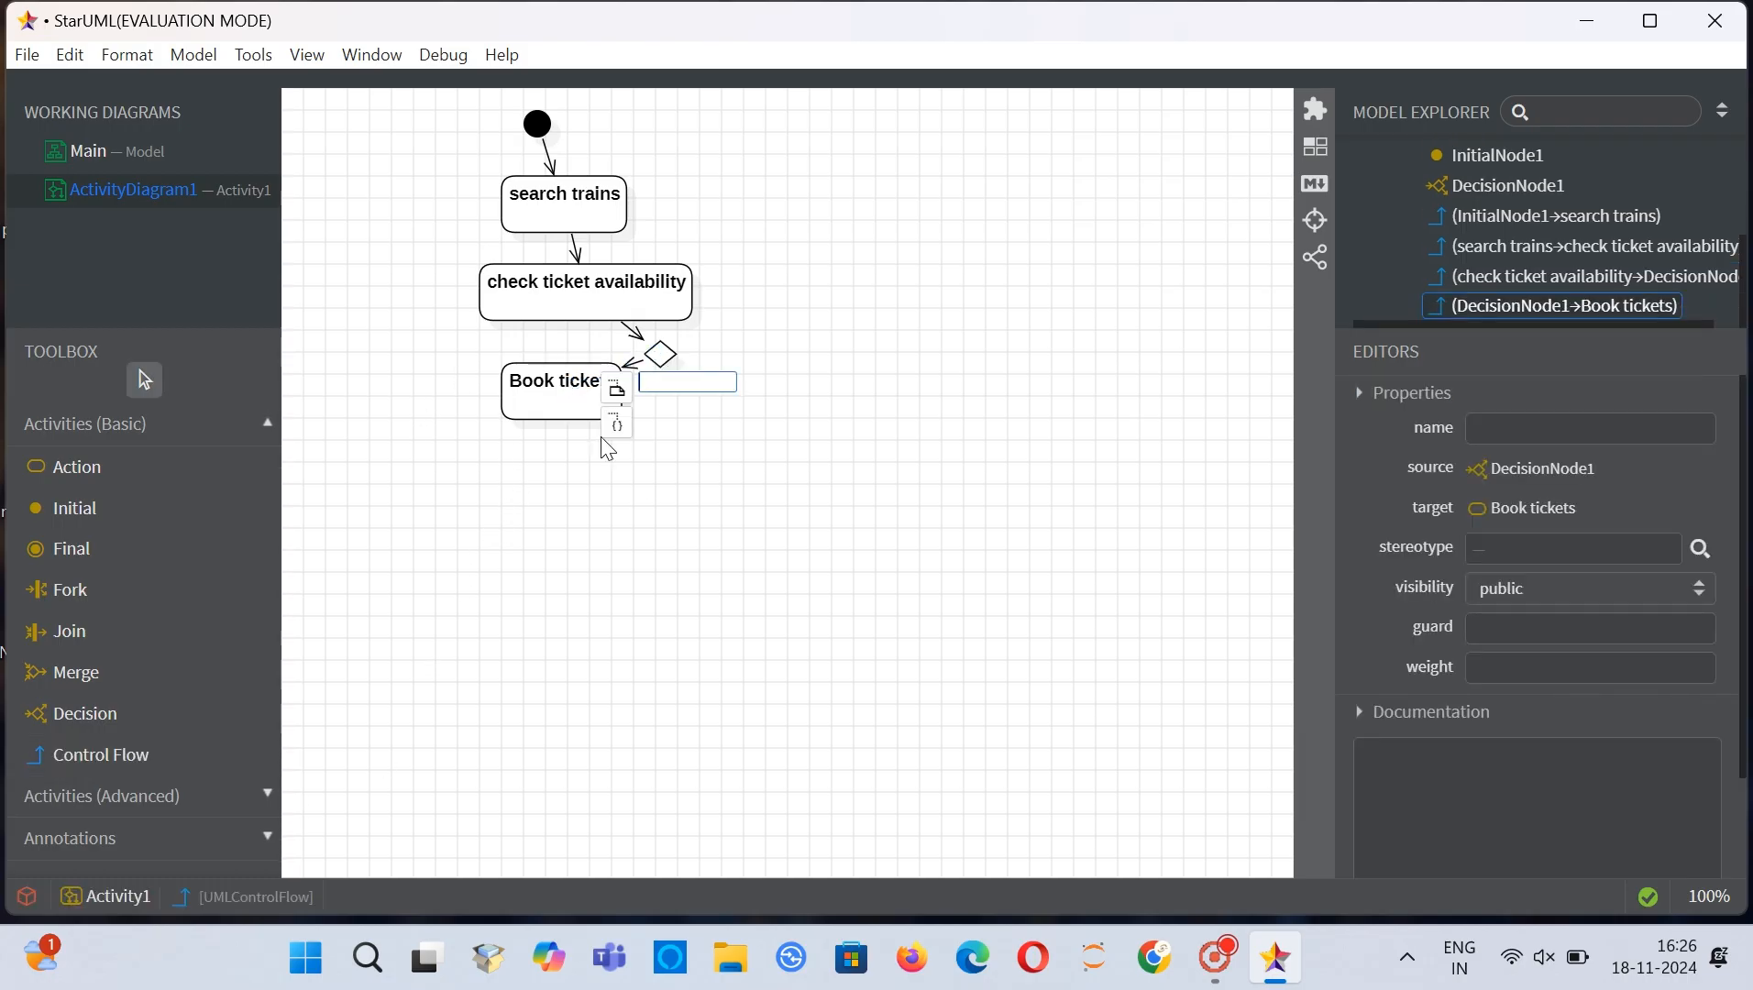
click(645, 369)
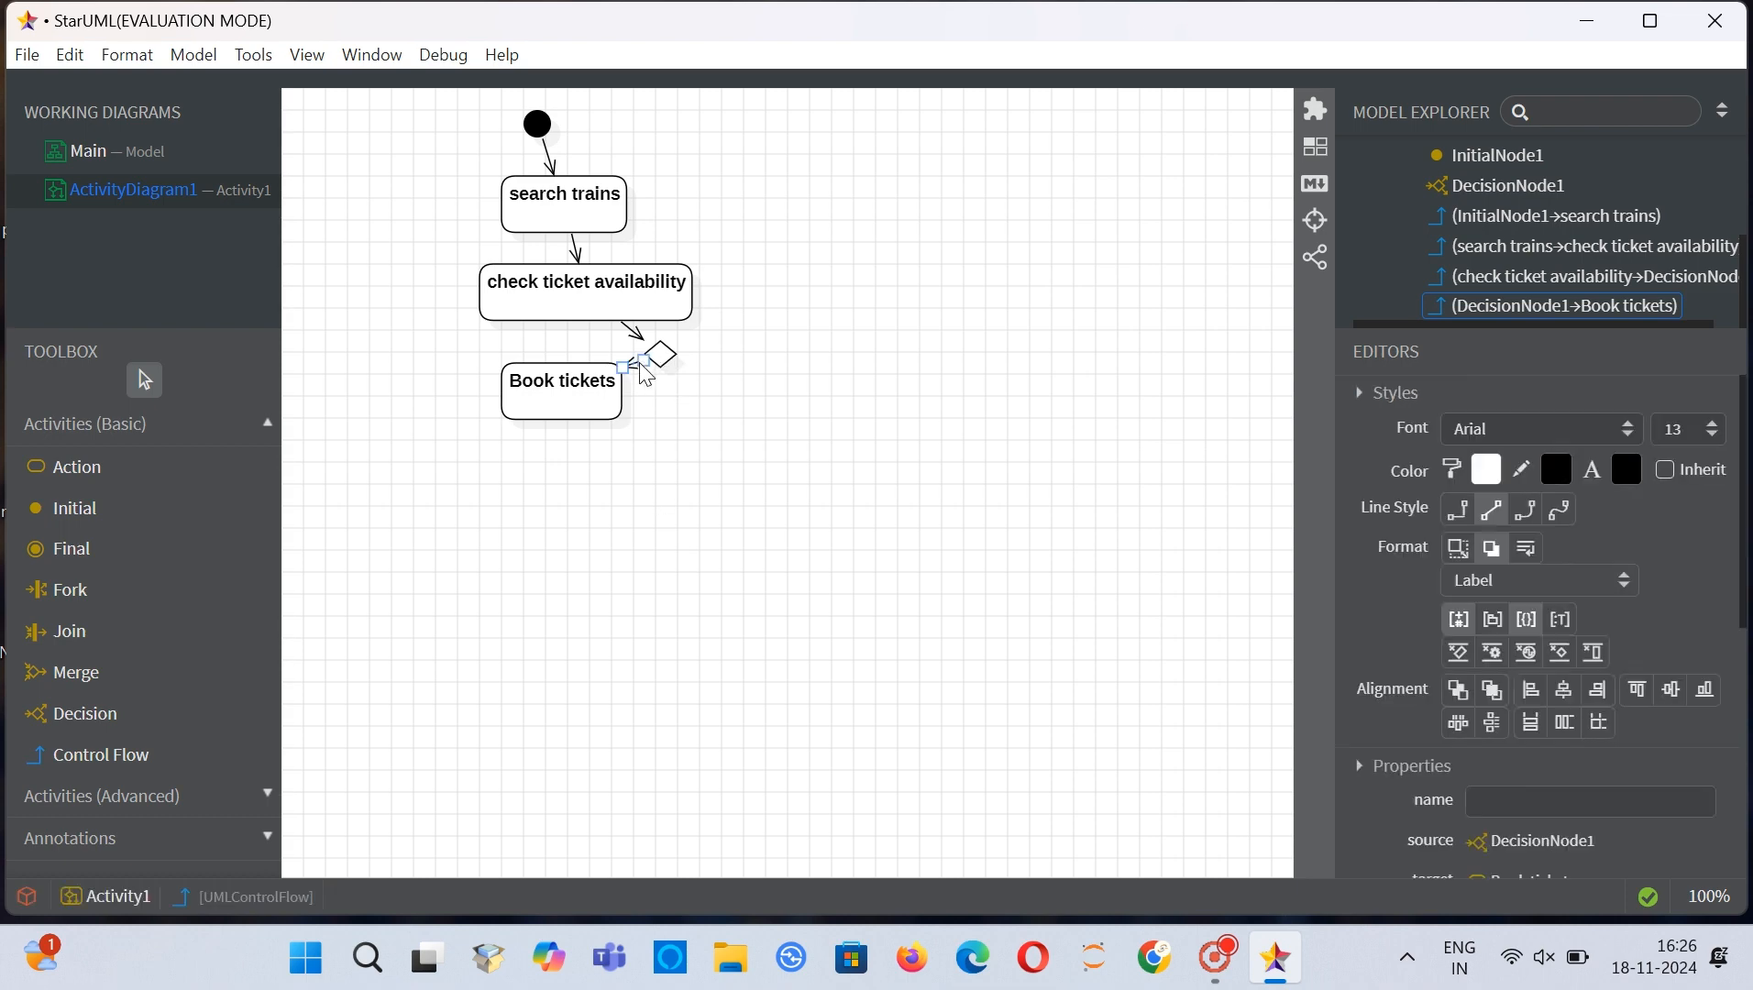
text(yes)
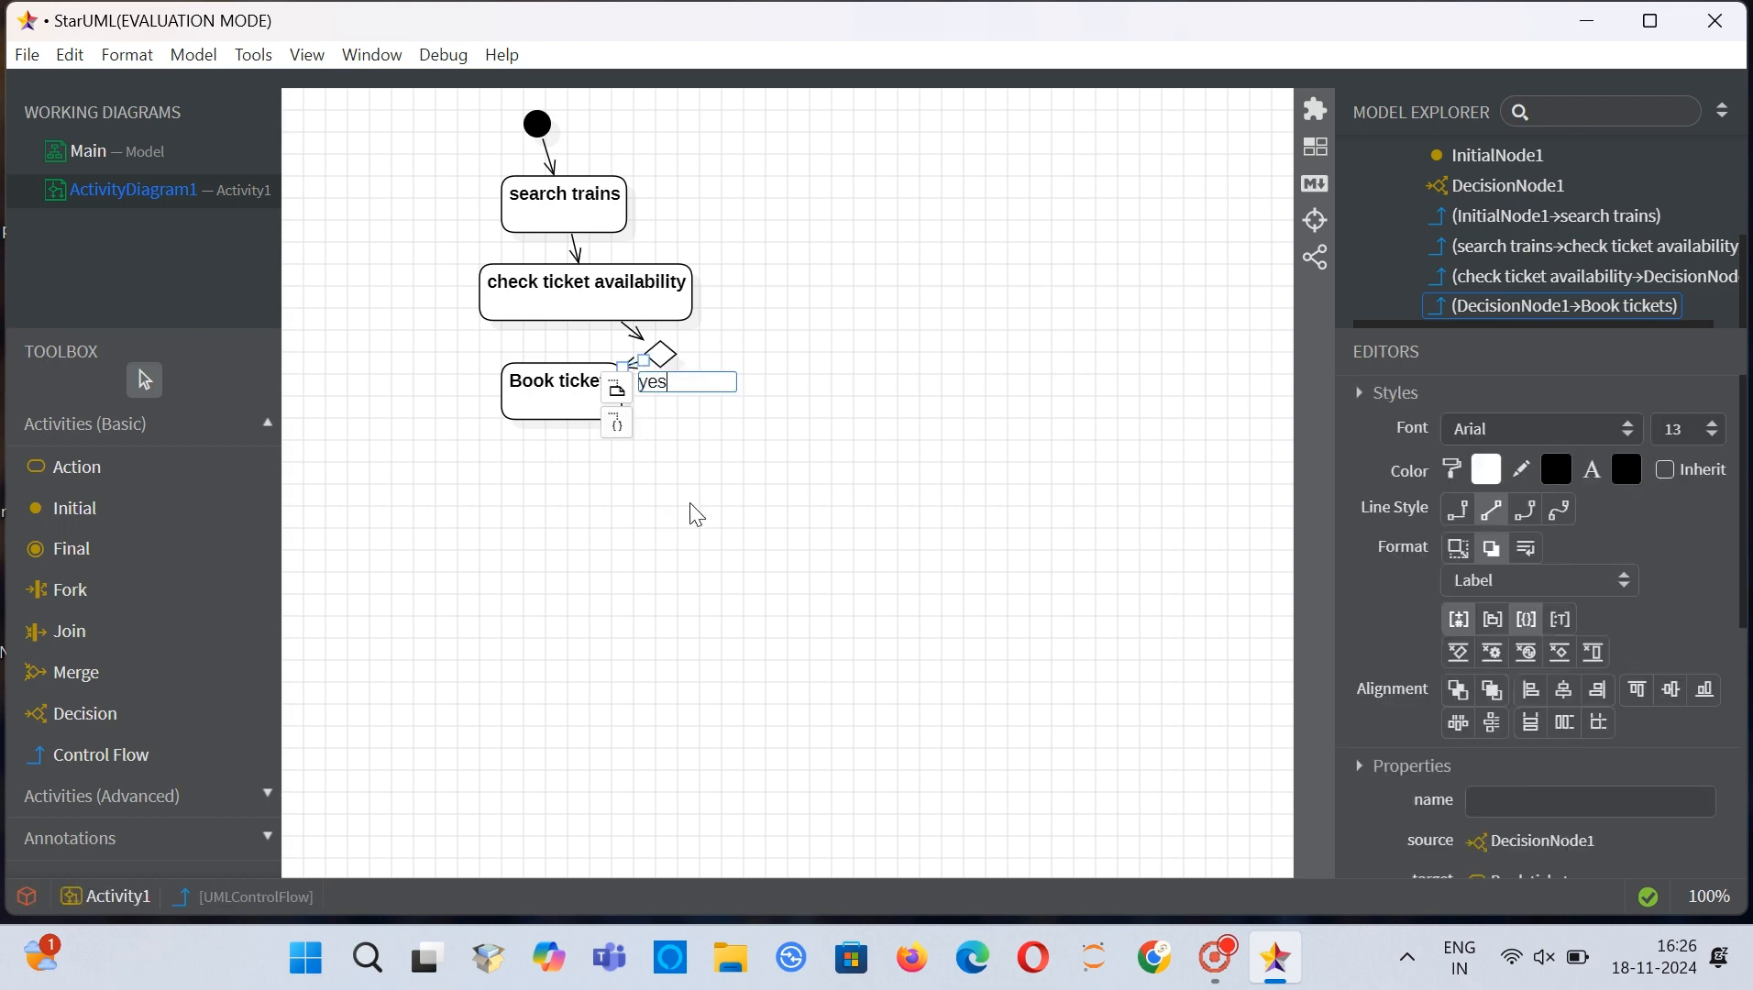
key(Return)
click(693, 485)
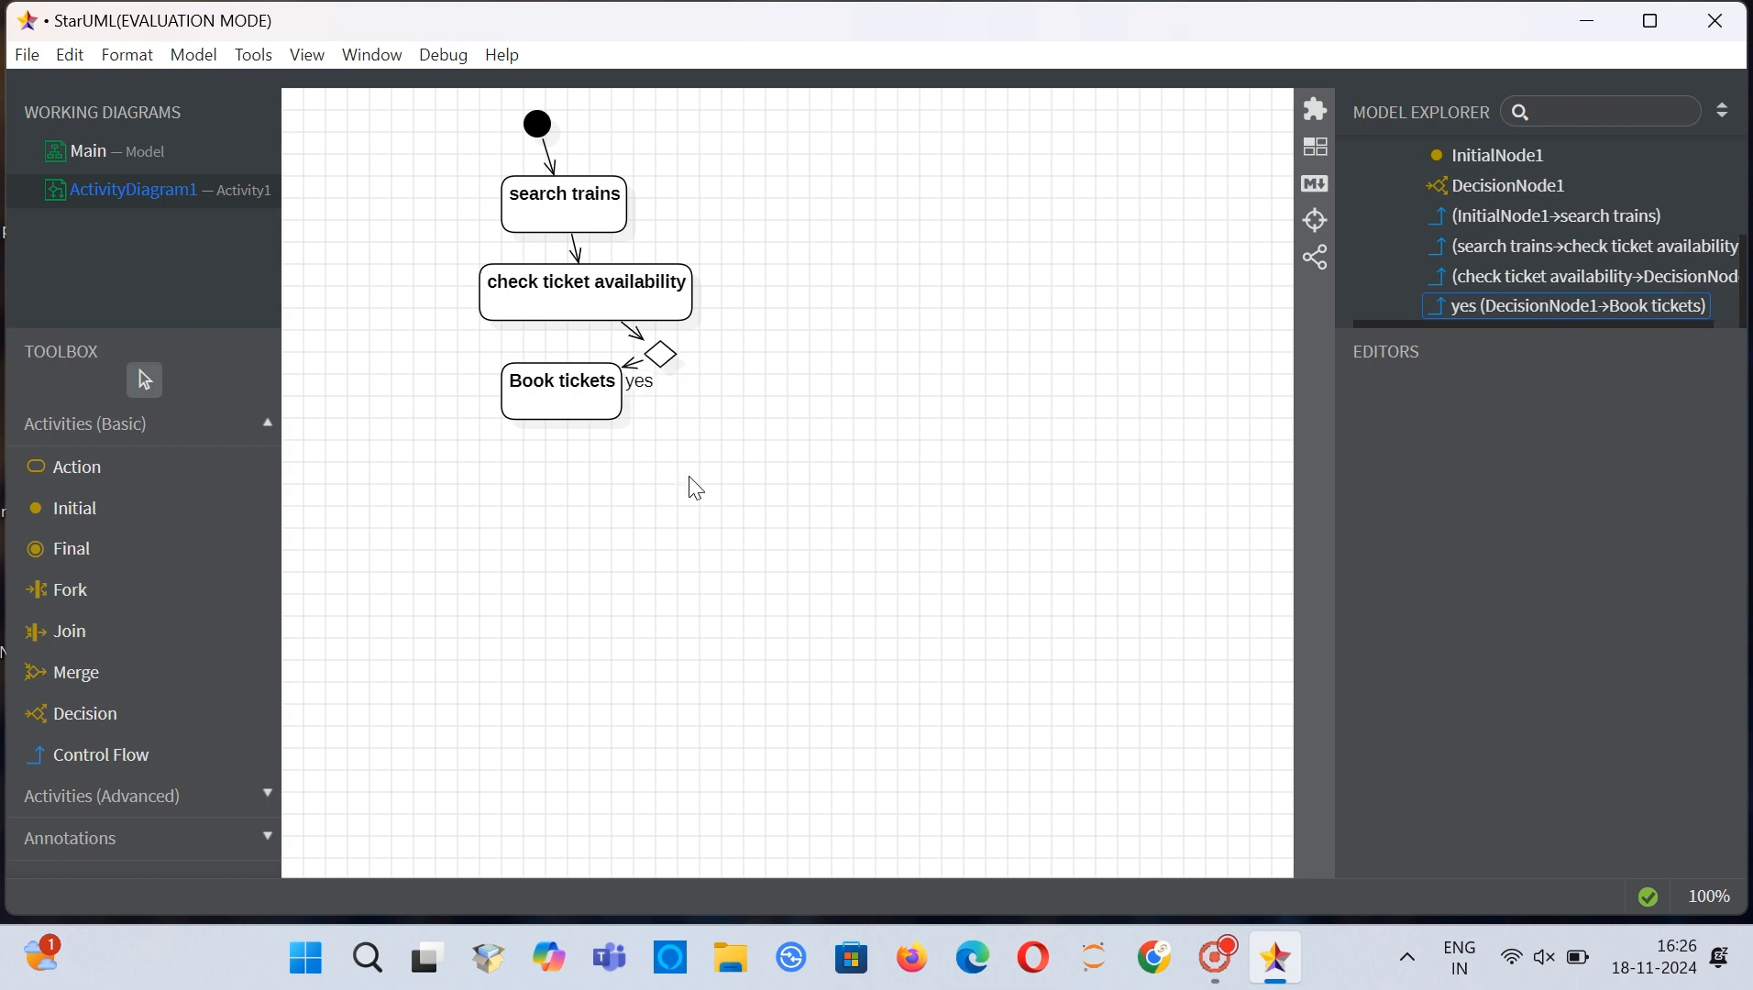
Step: Move the "Book tickets" action slightly down to make room for the "yes" label
click(644, 392)
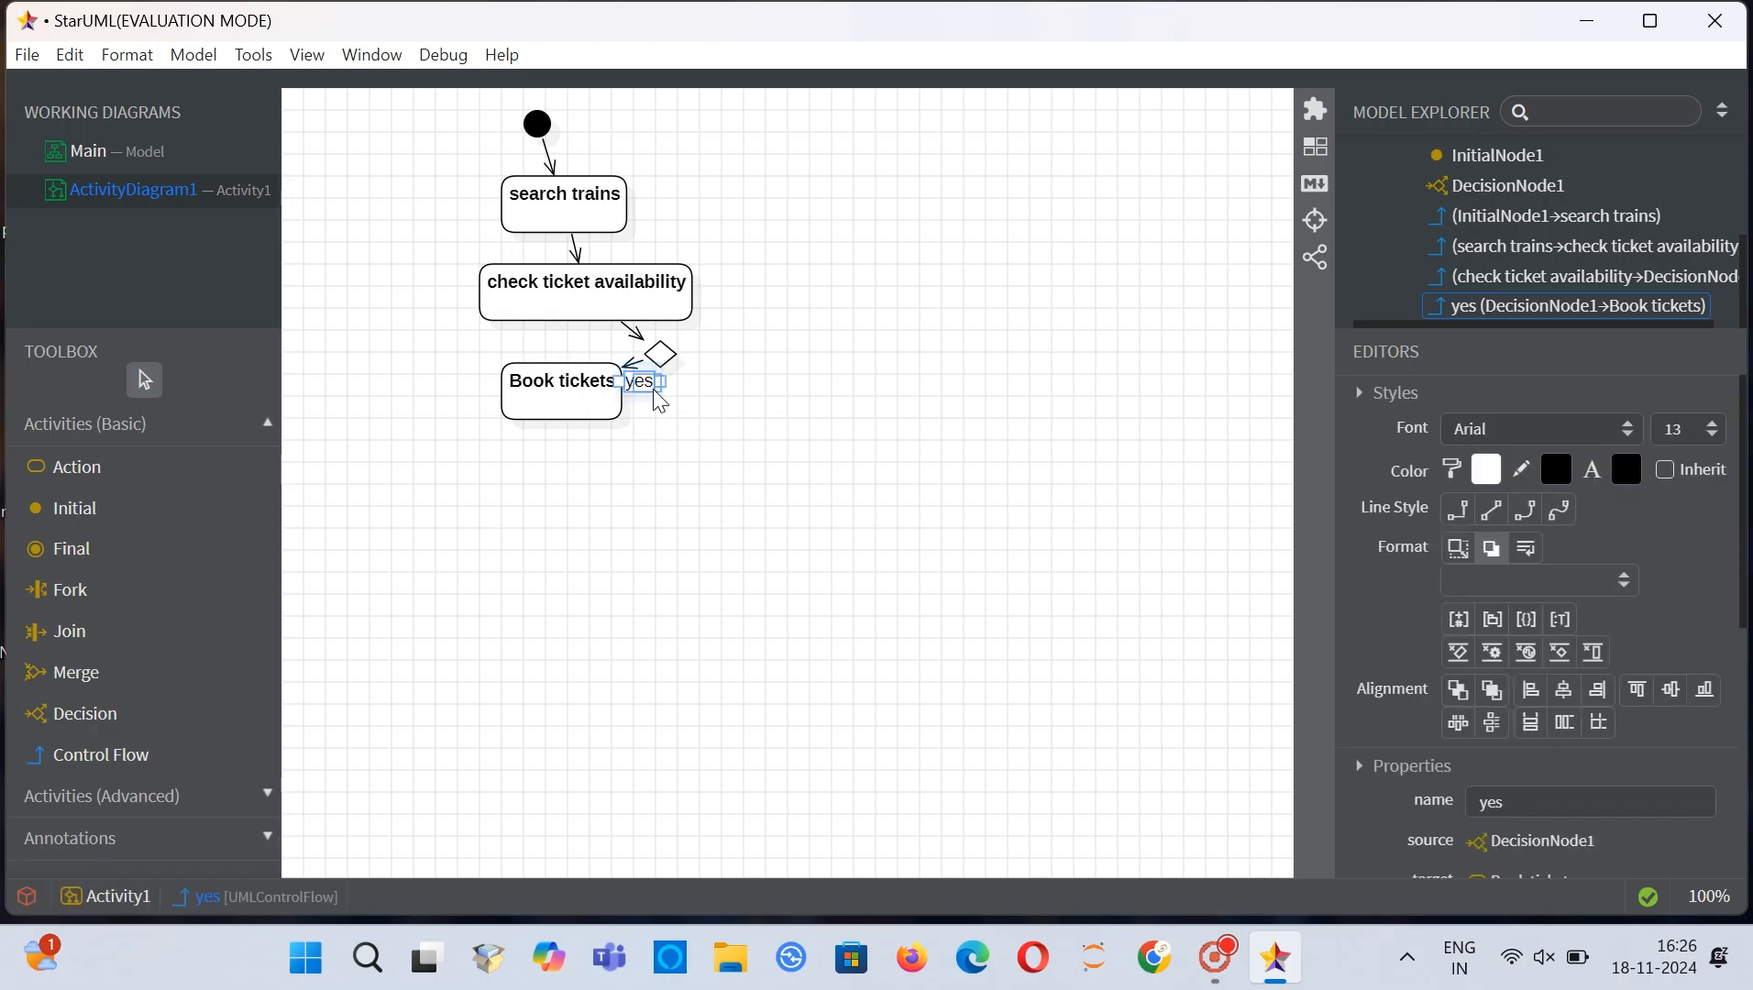
drag(532, 400, 537, 424)
click(720, 423)
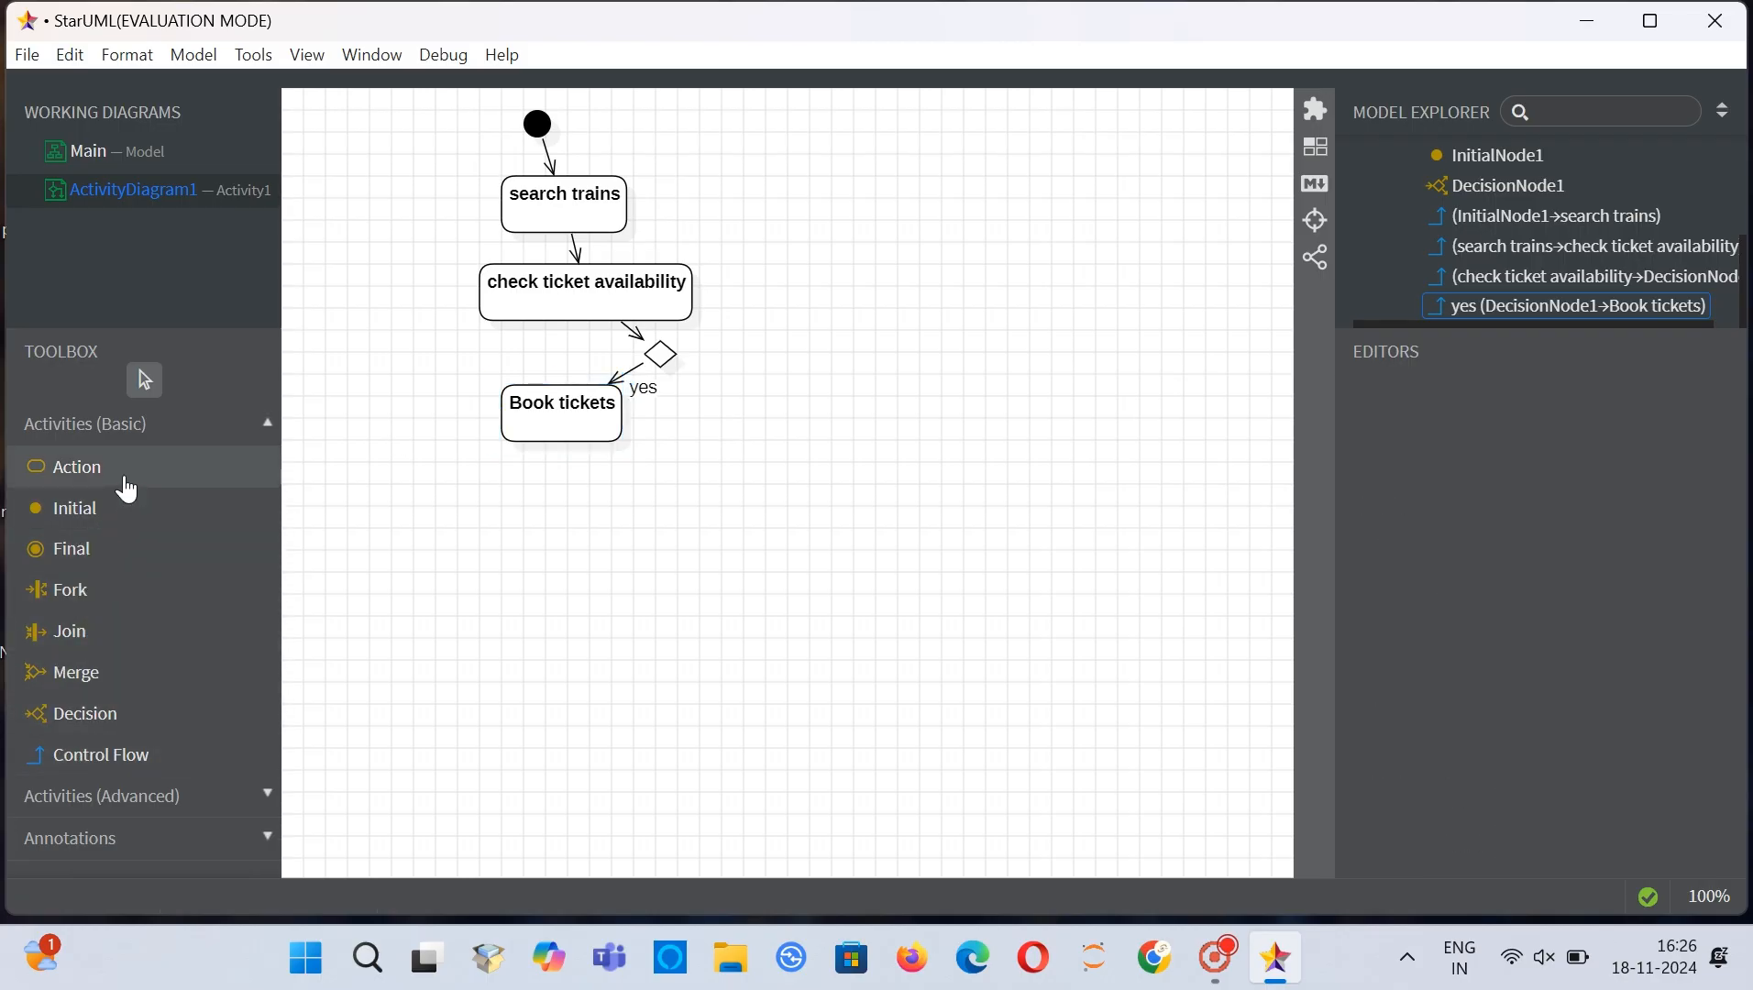
Step: Add an action named "fill details" below the "Book tickets" action
click(127, 489)
click(595, 468)
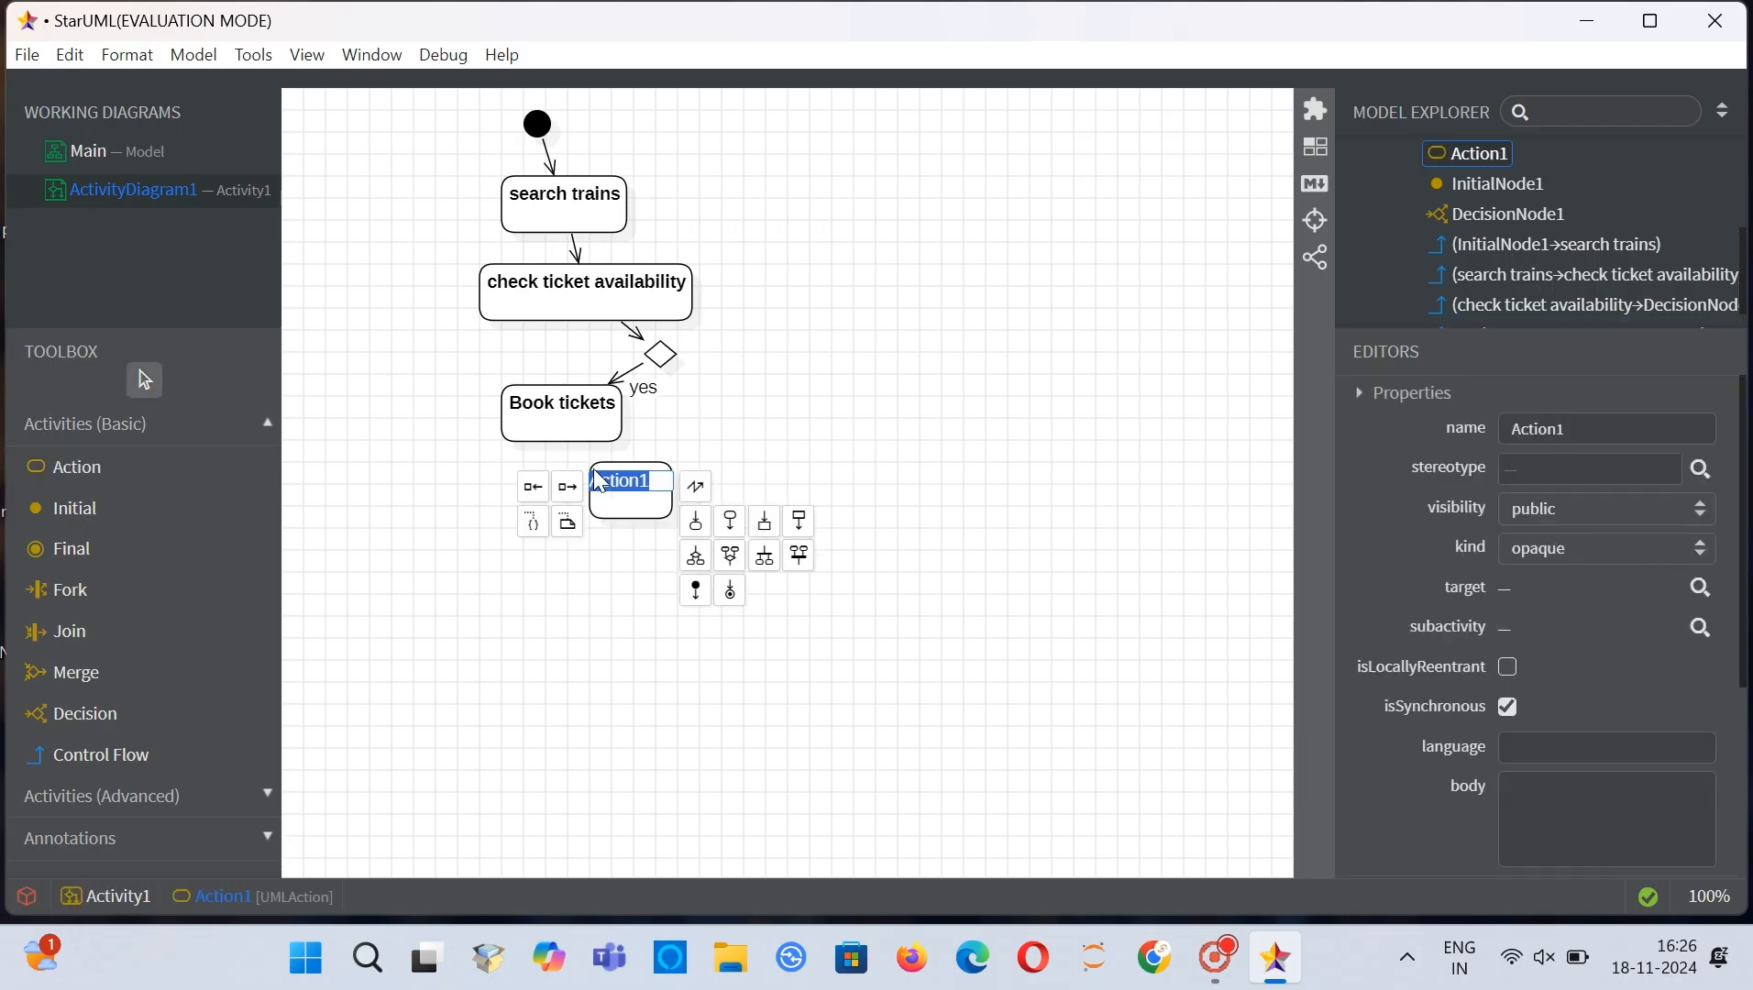
key(BackSpace)
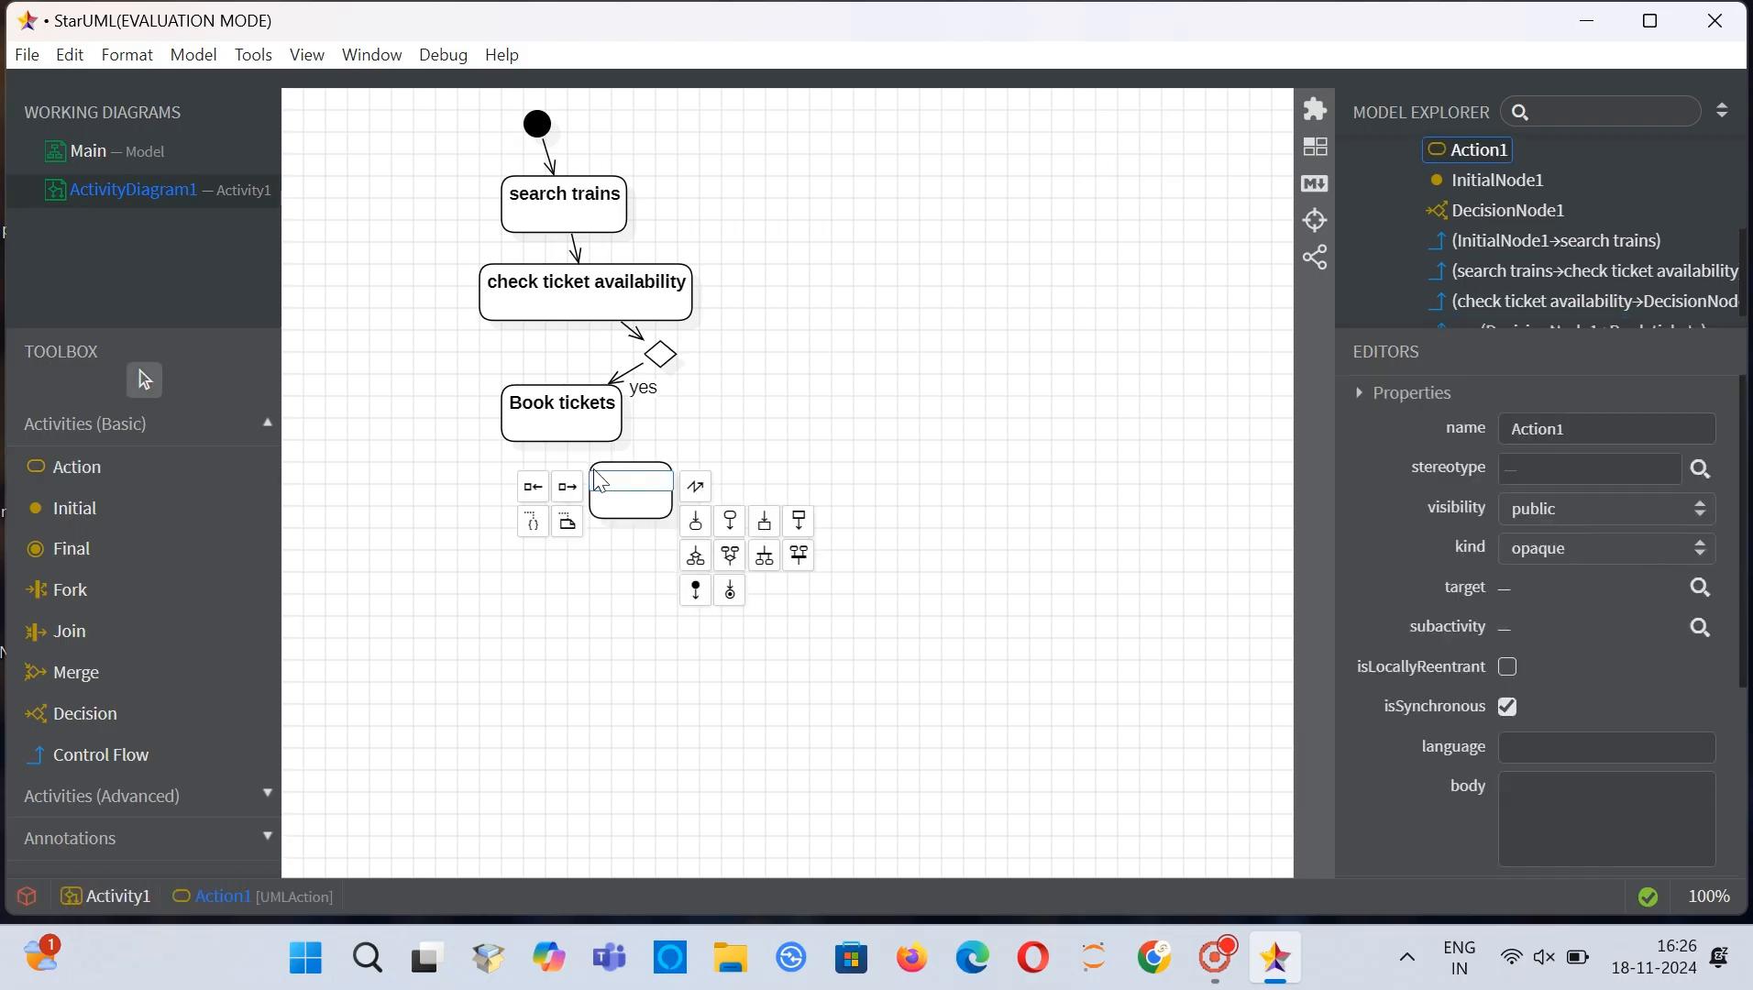
text(fill details)
click(695, 454)
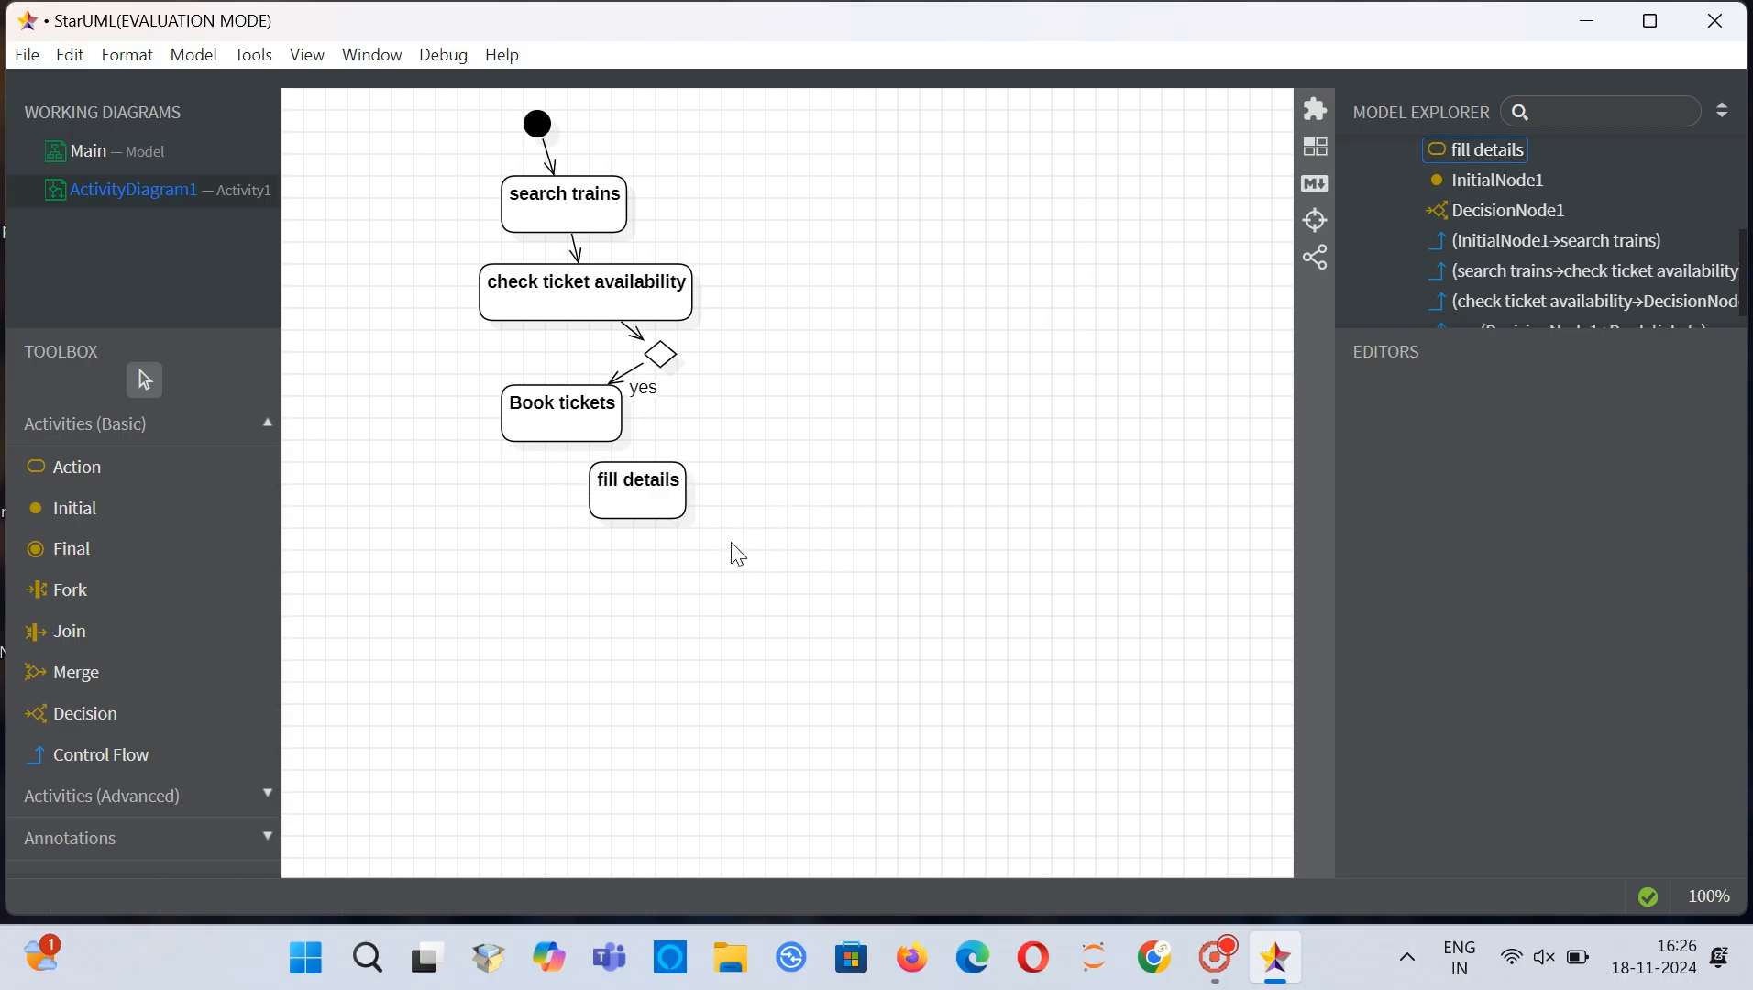
Step: Add an action named "submit details" below the "fill details" action
click(80, 510)
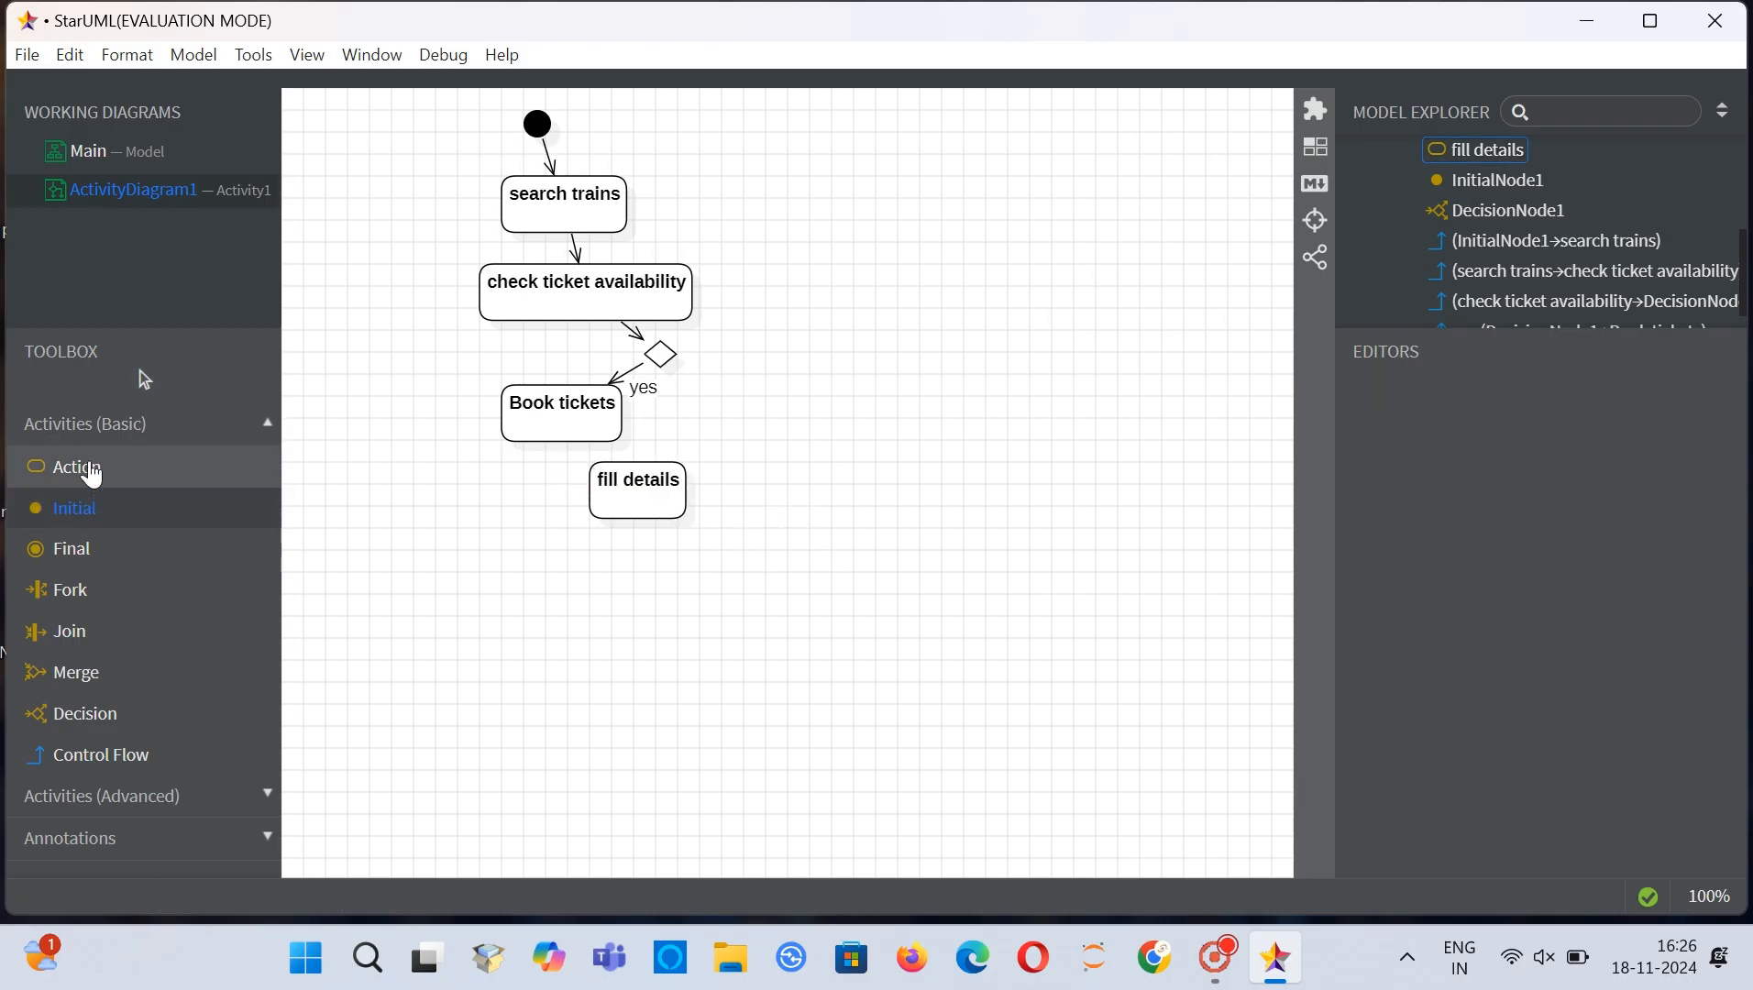
click(78, 469)
click(580, 557)
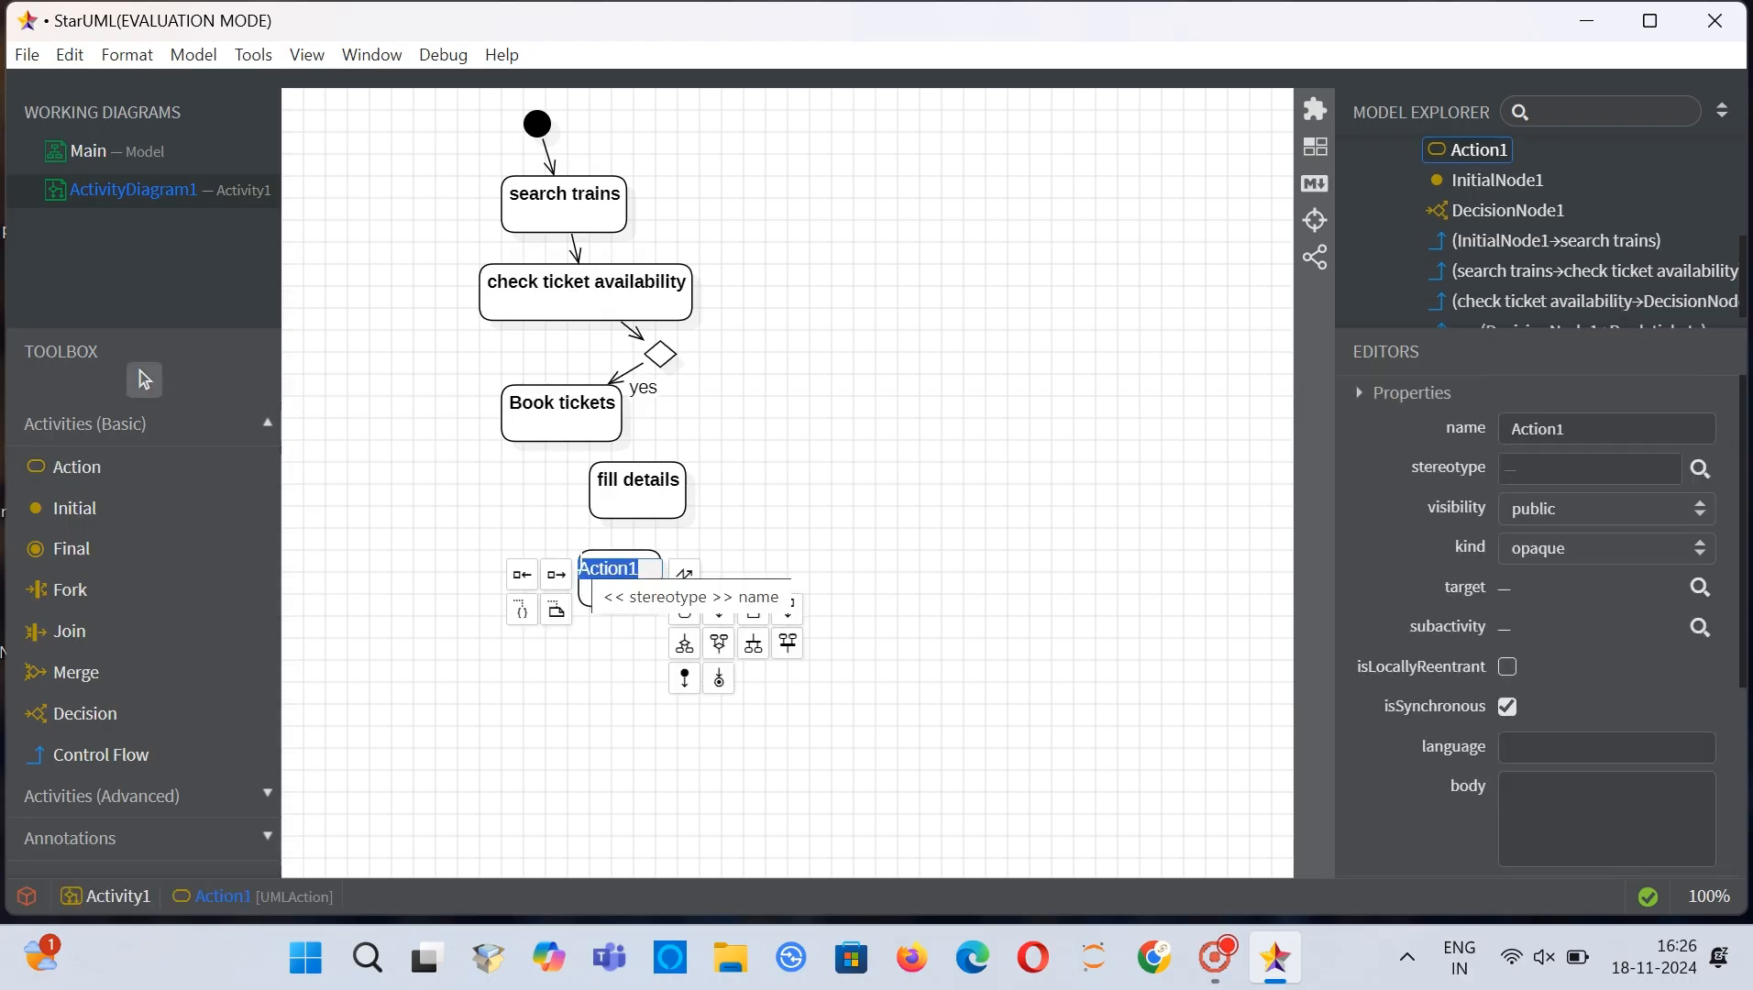
key(BackSpace)
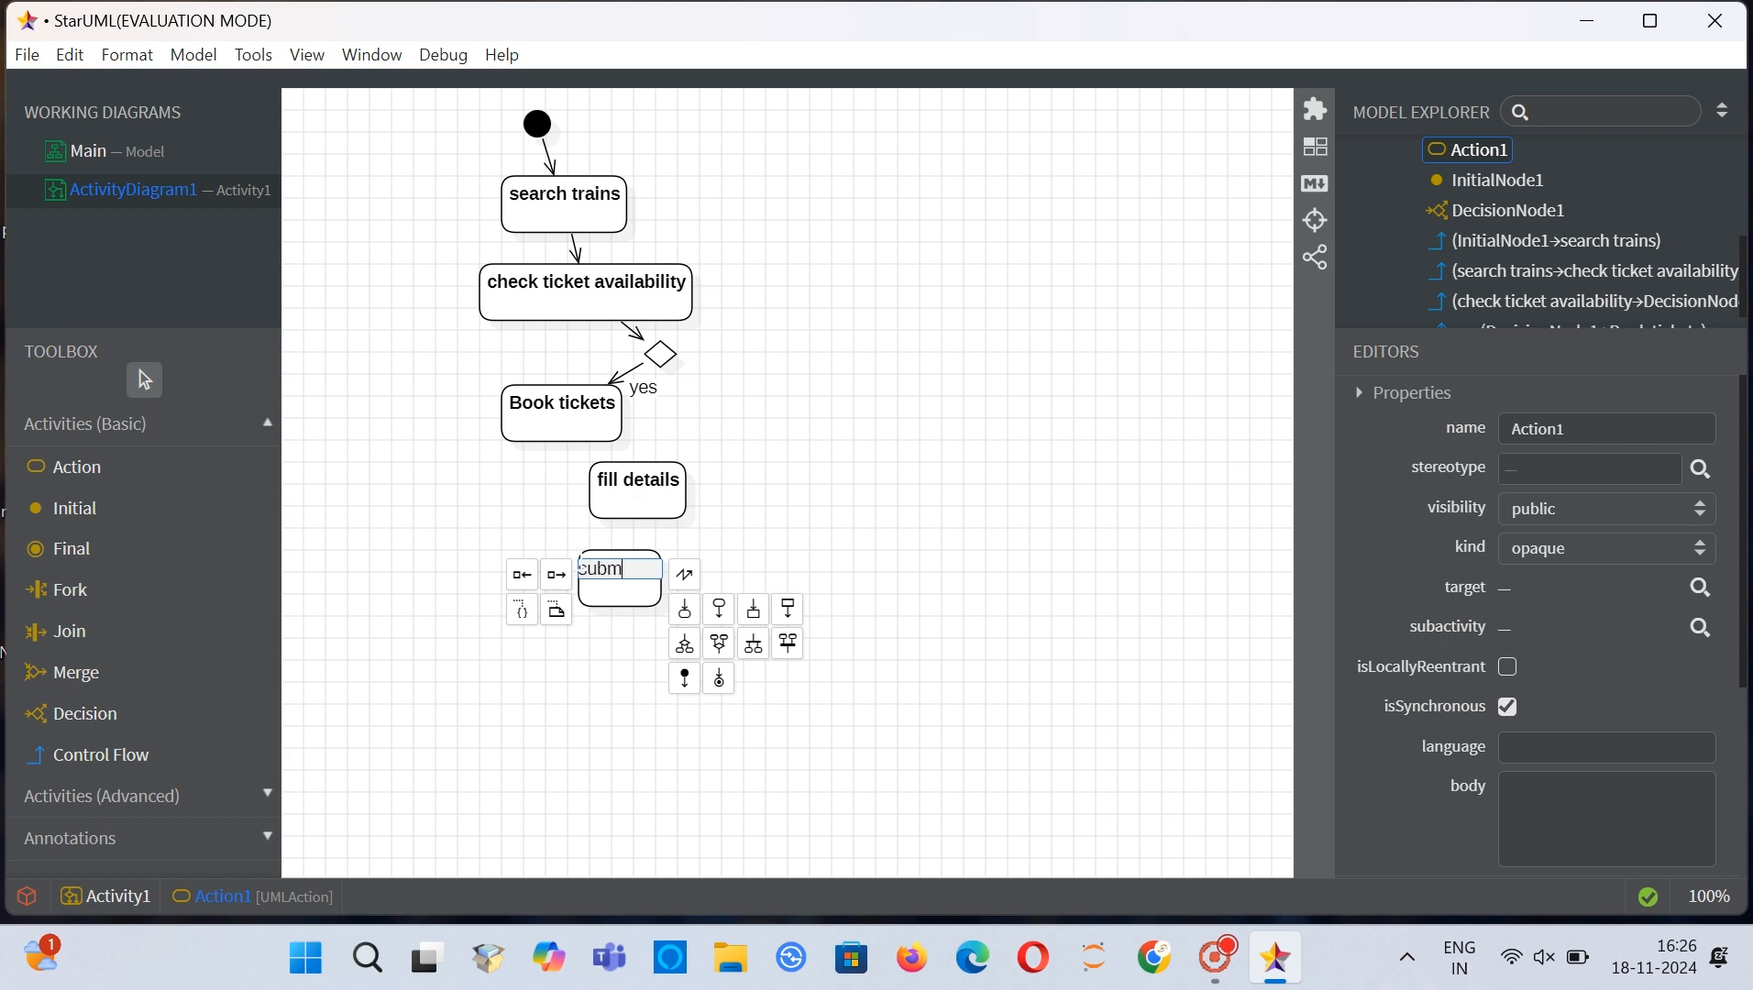
text(submit details)
click(951, 476)
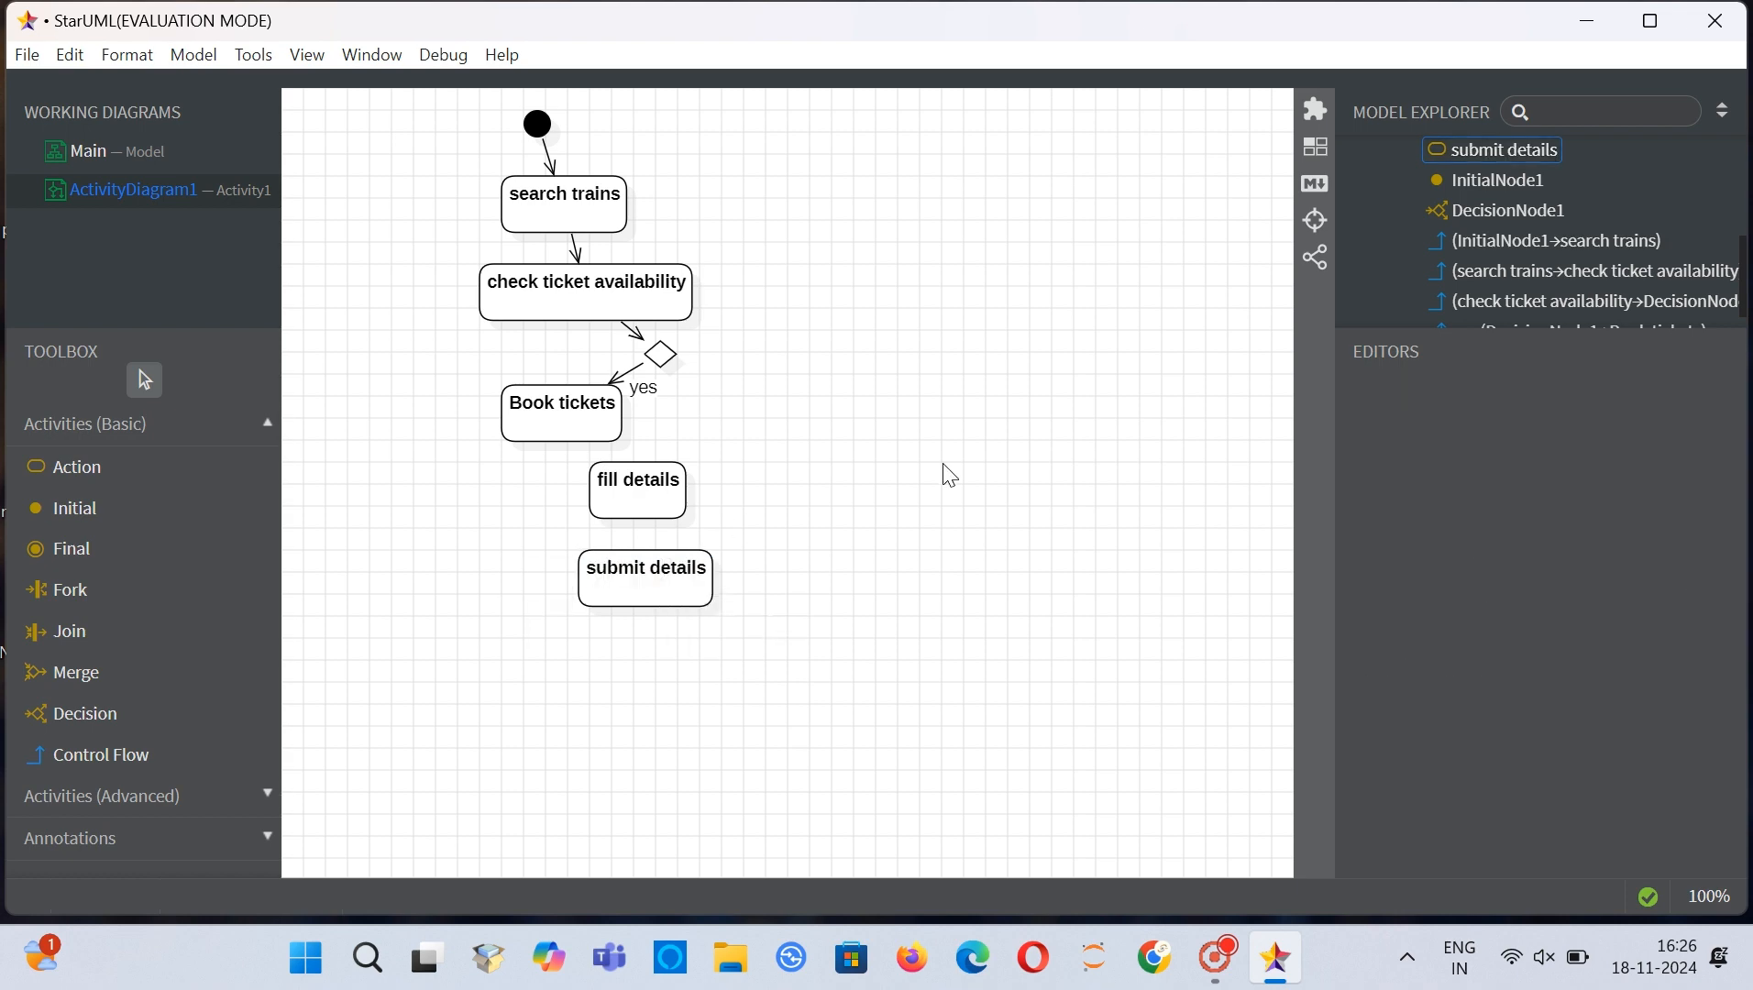
Step: Add an action named "make payment" below the "submit details" action
click(138, 485)
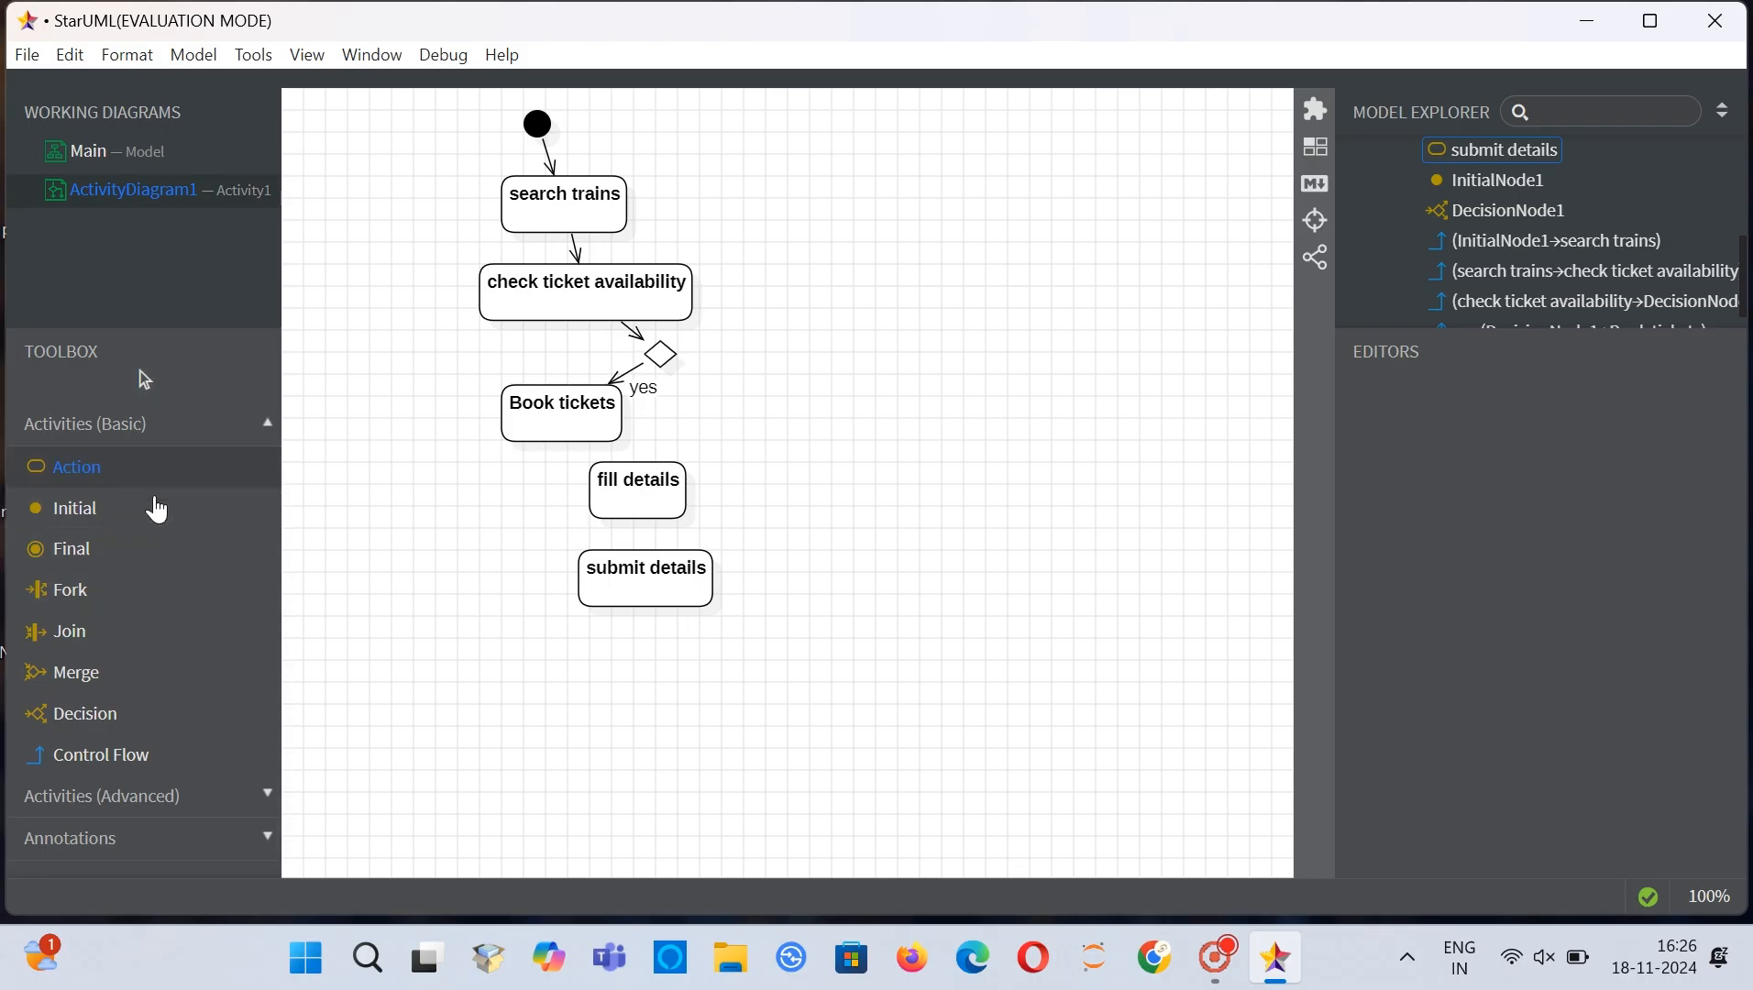
click(569, 662)
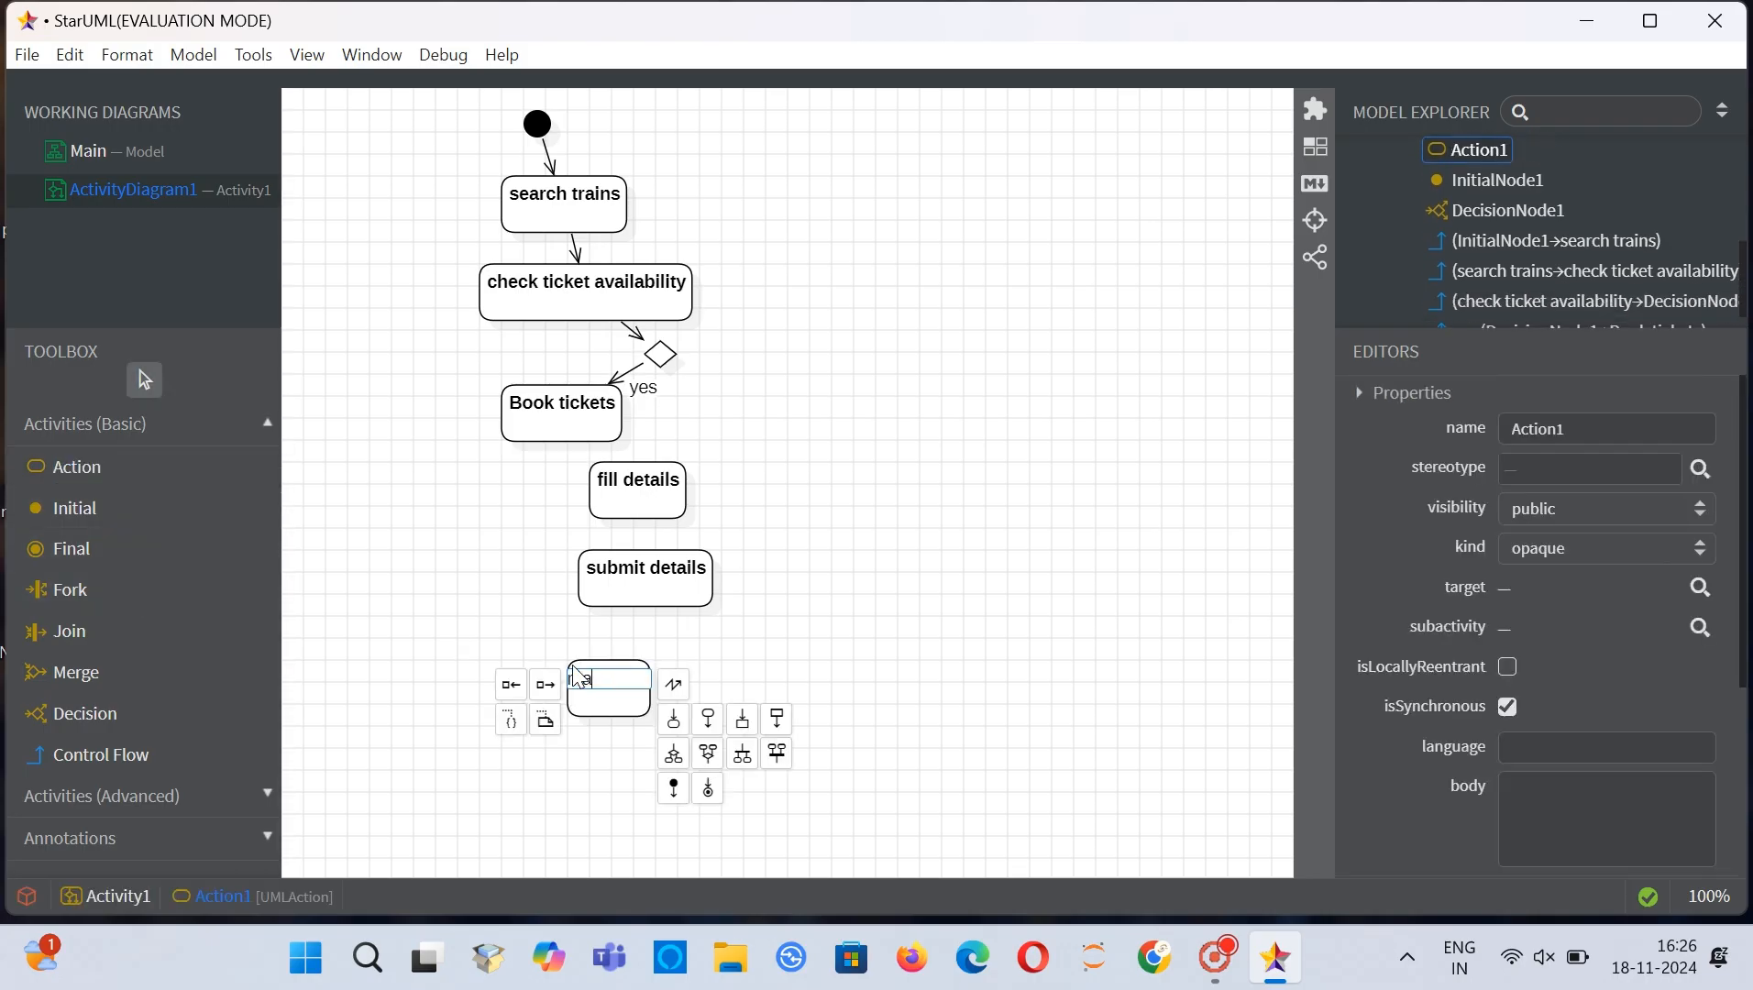
text(make payment)
click(962, 609)
Step: Add an action named "print ticket" below and left of "make payment", and place a second decision node beside it
click(207, 472)
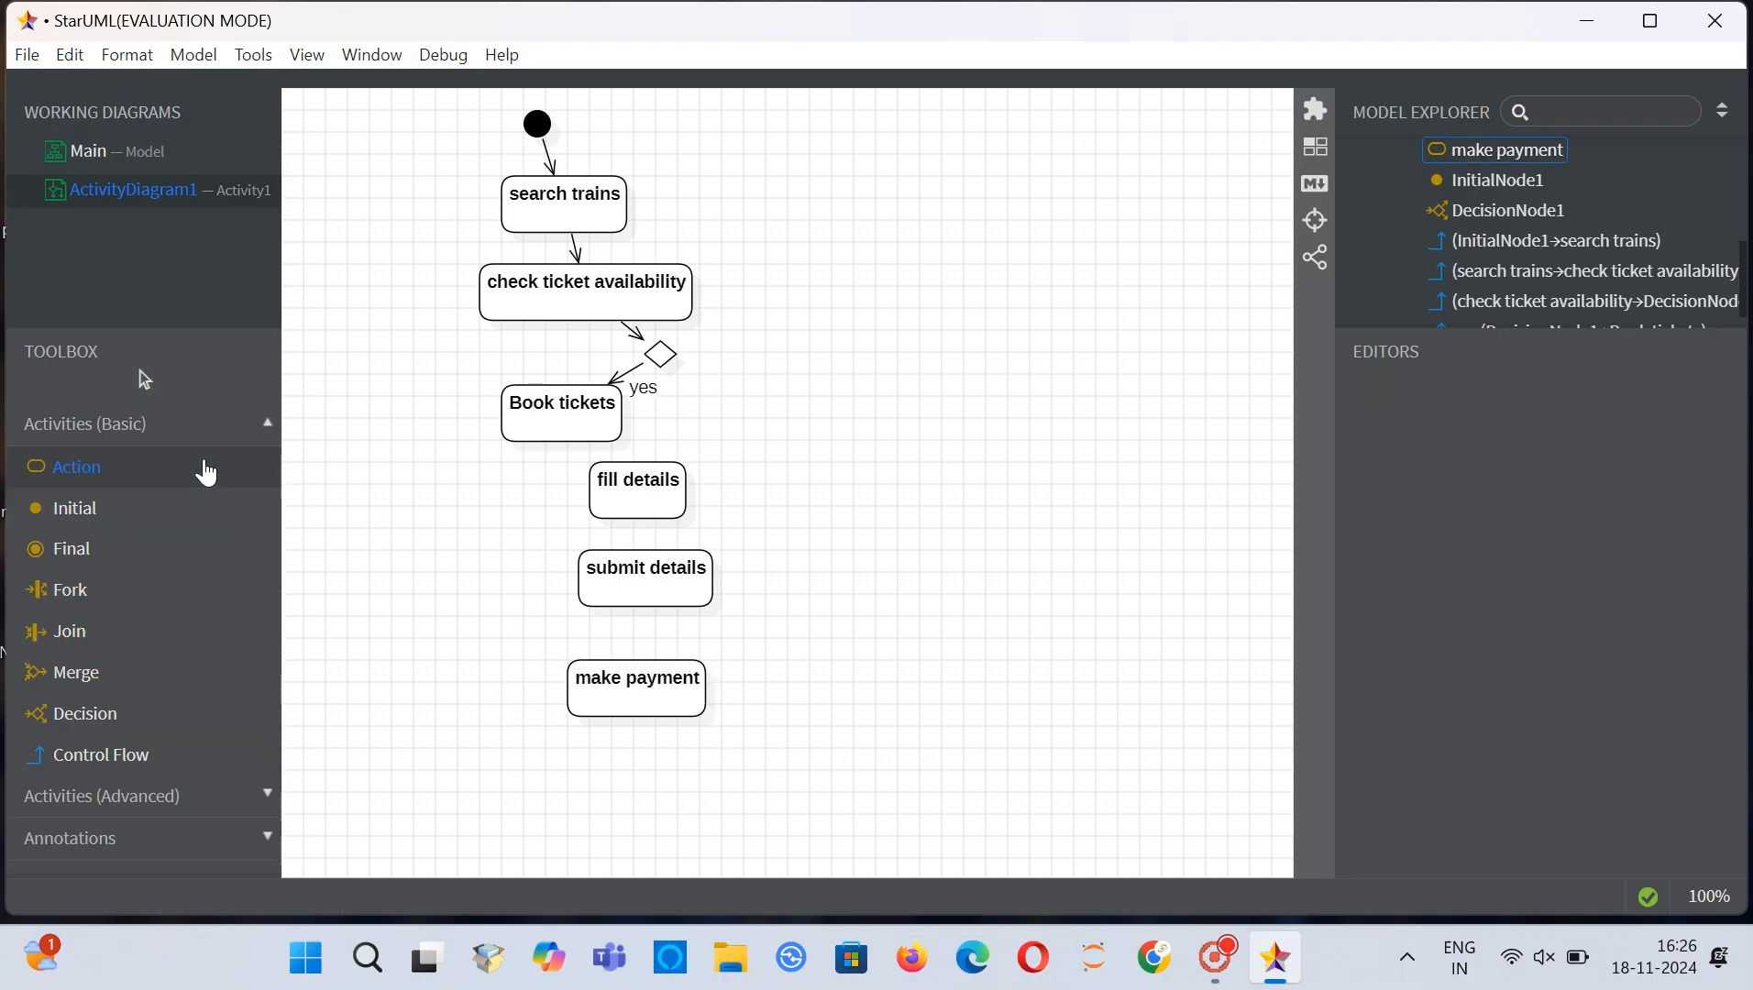
click(459, 751)
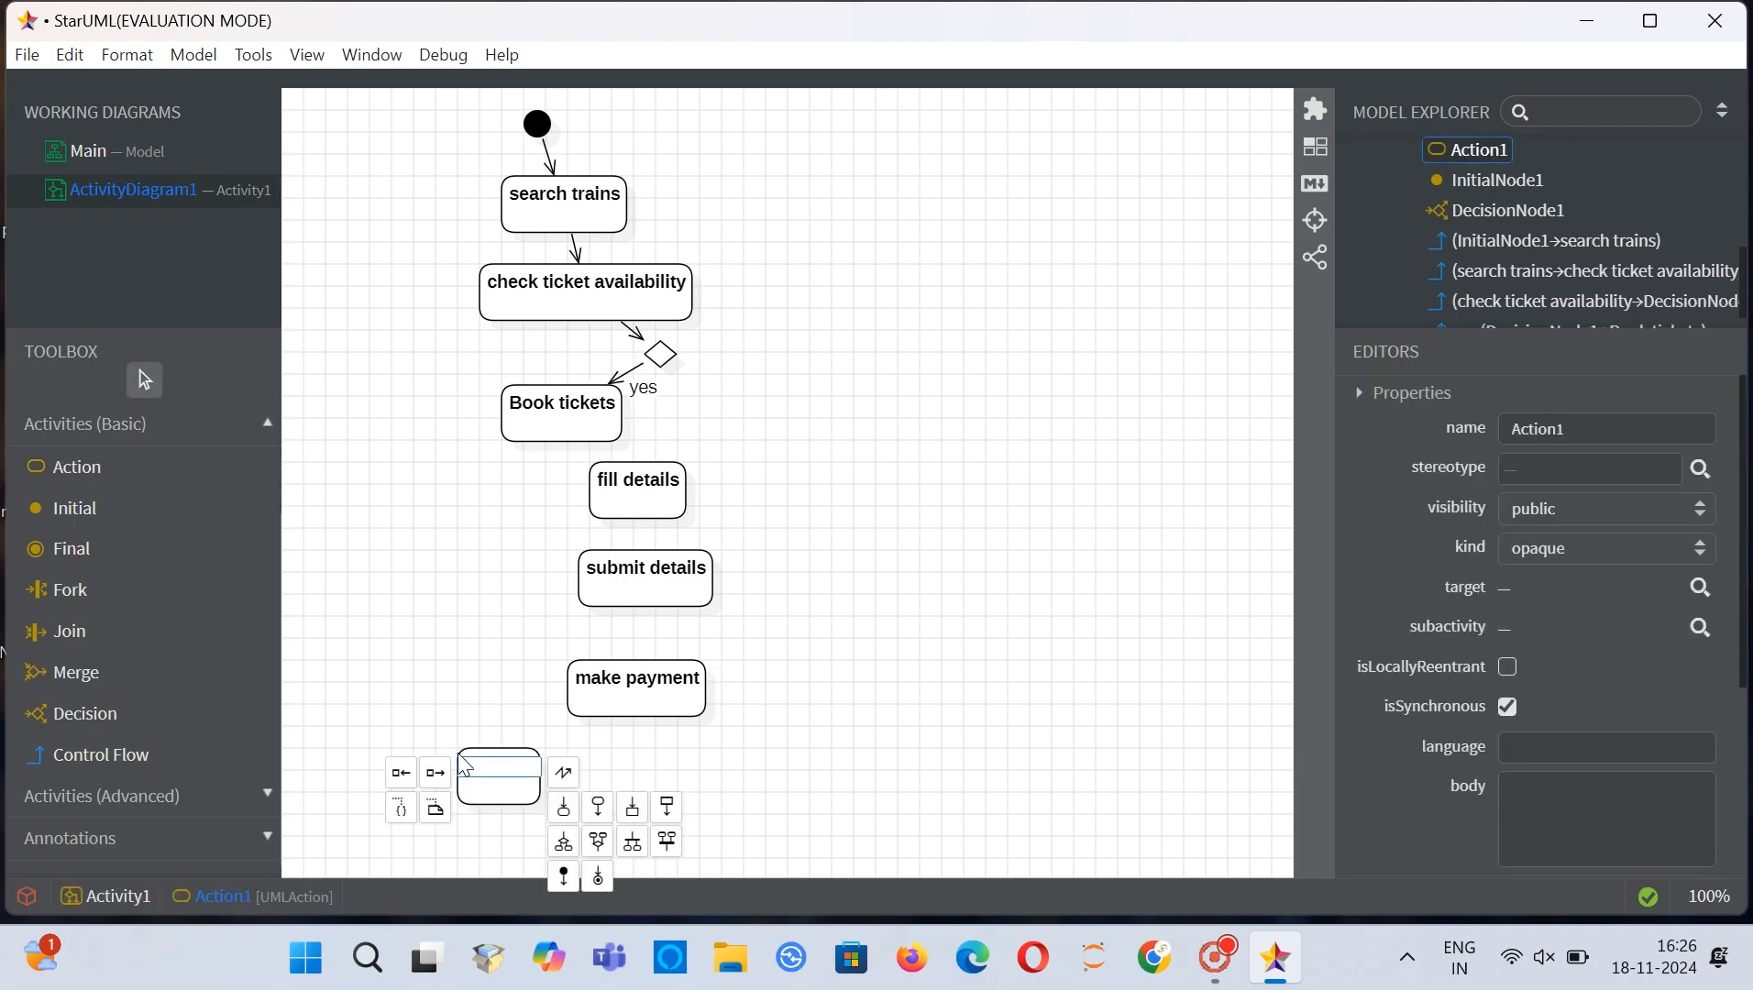
text(int tik)
key(BackSpace)
click(926, 748)
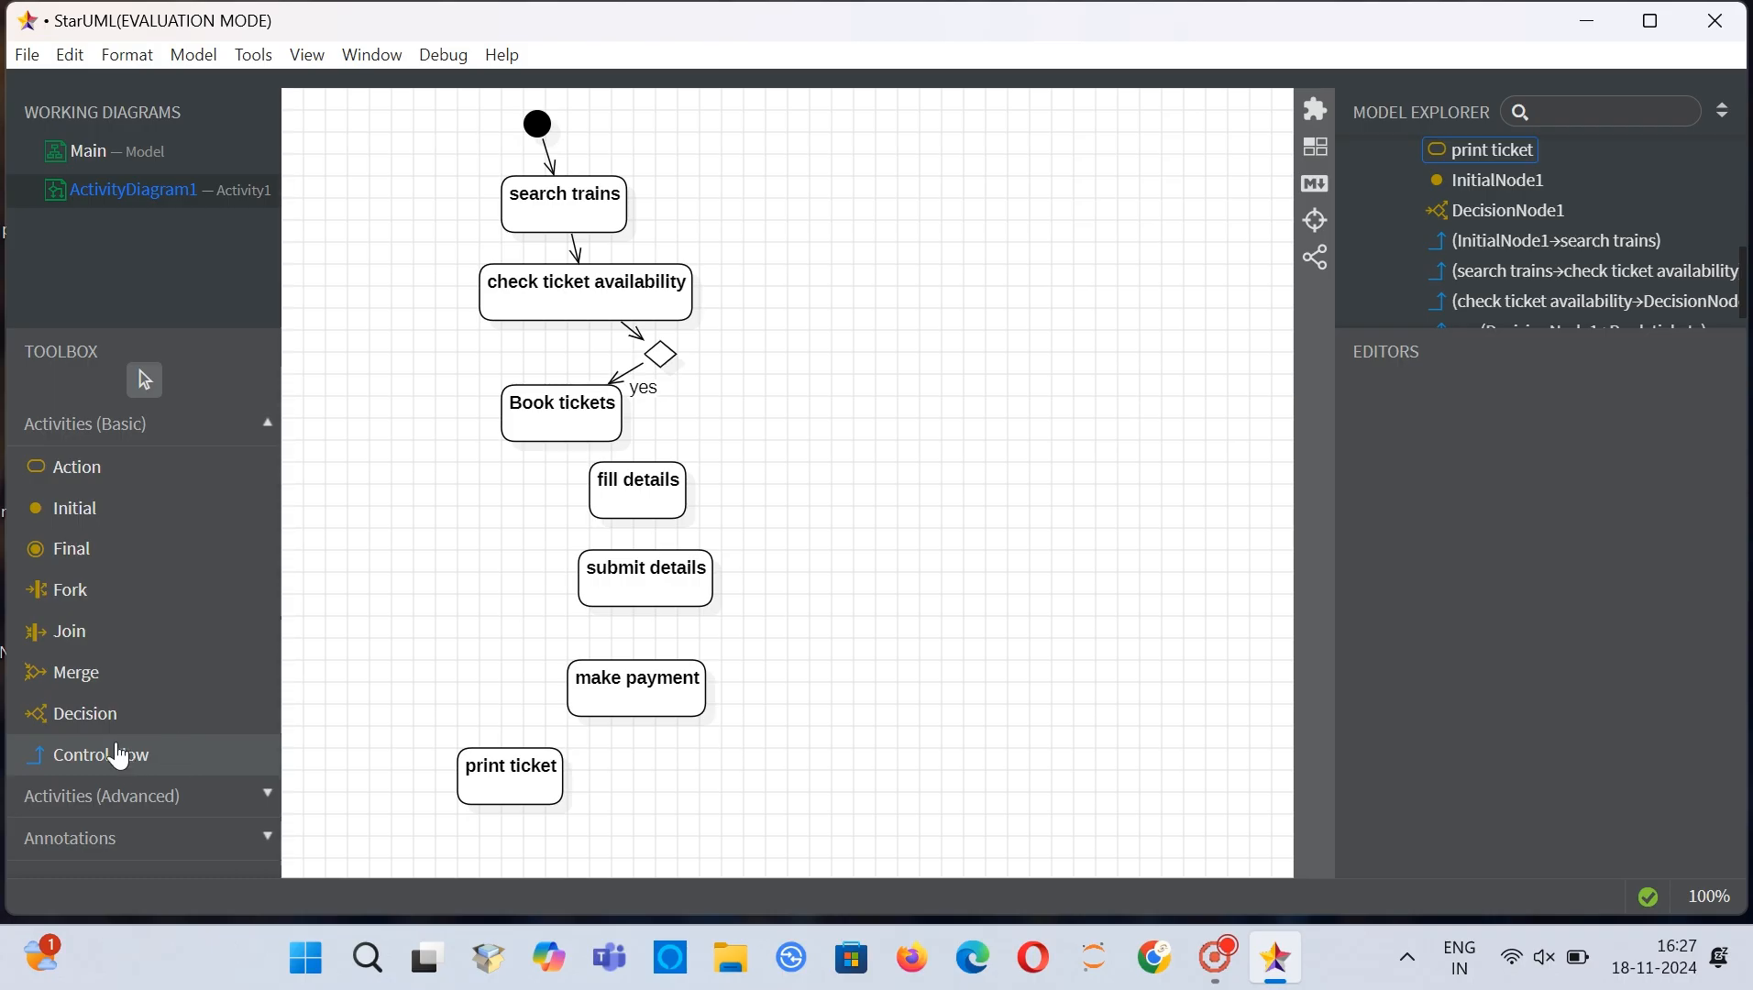
click(96, 716)
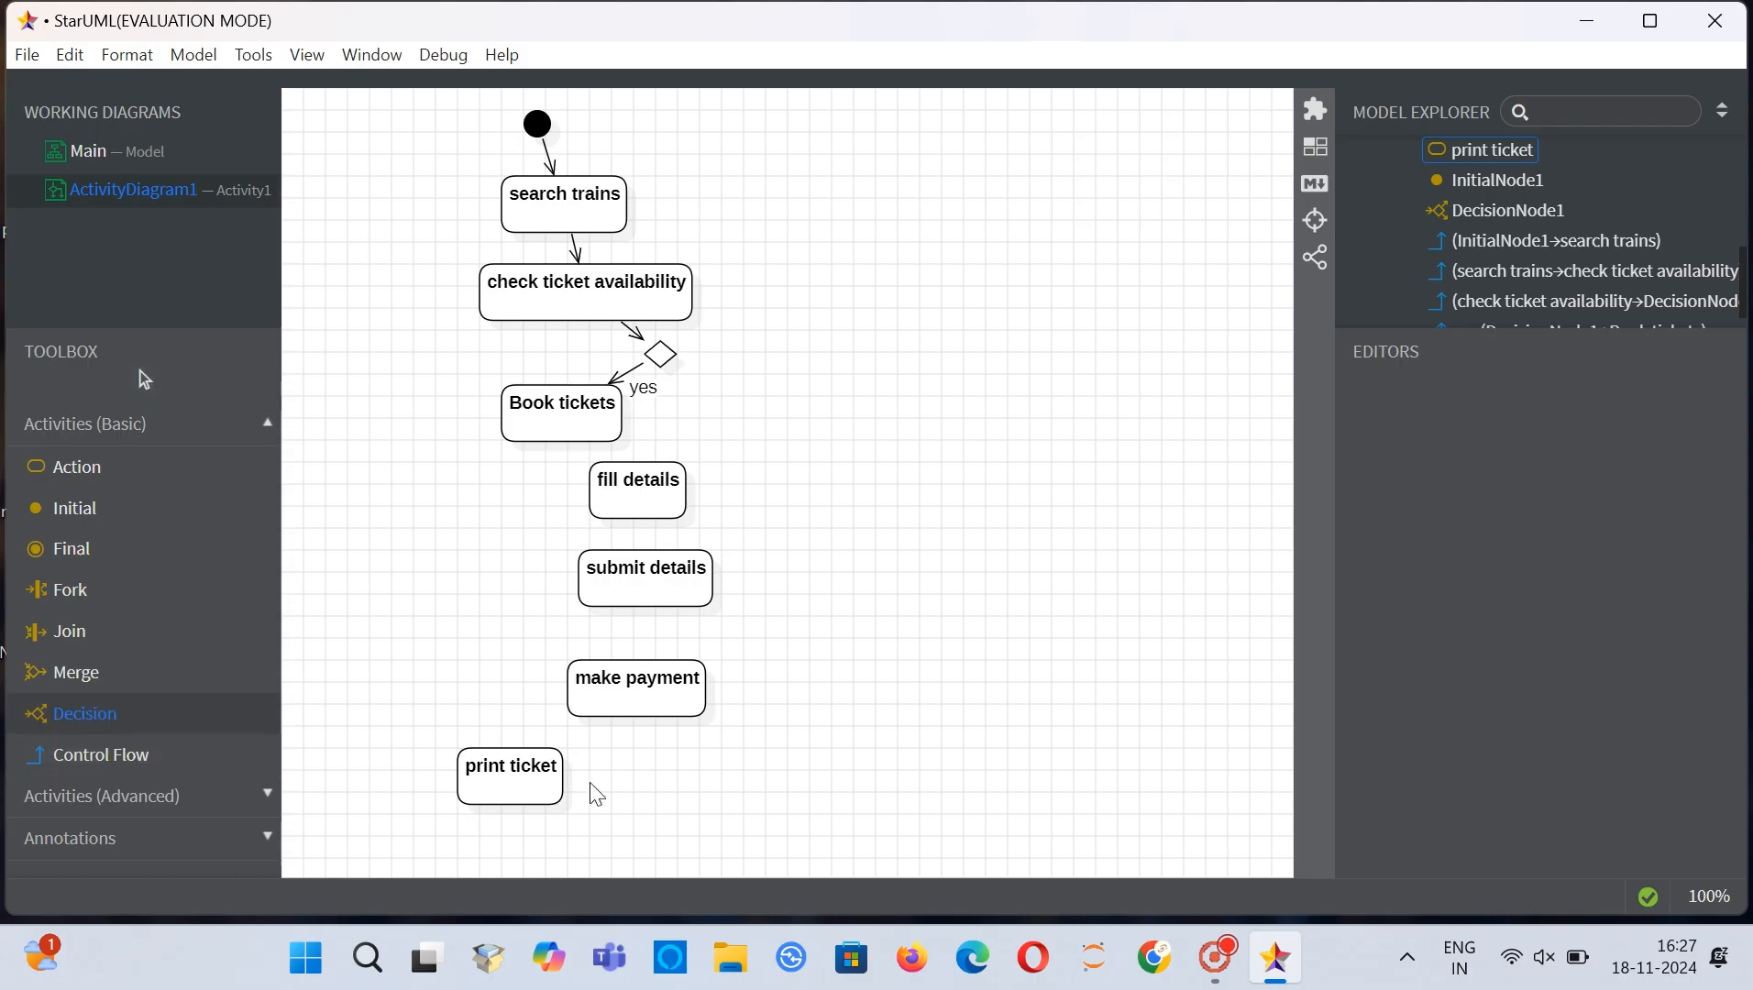
click(640, 805)
Step: Add an action named "logout" right of the second decision node and place a final node beside it
click(161, 464)
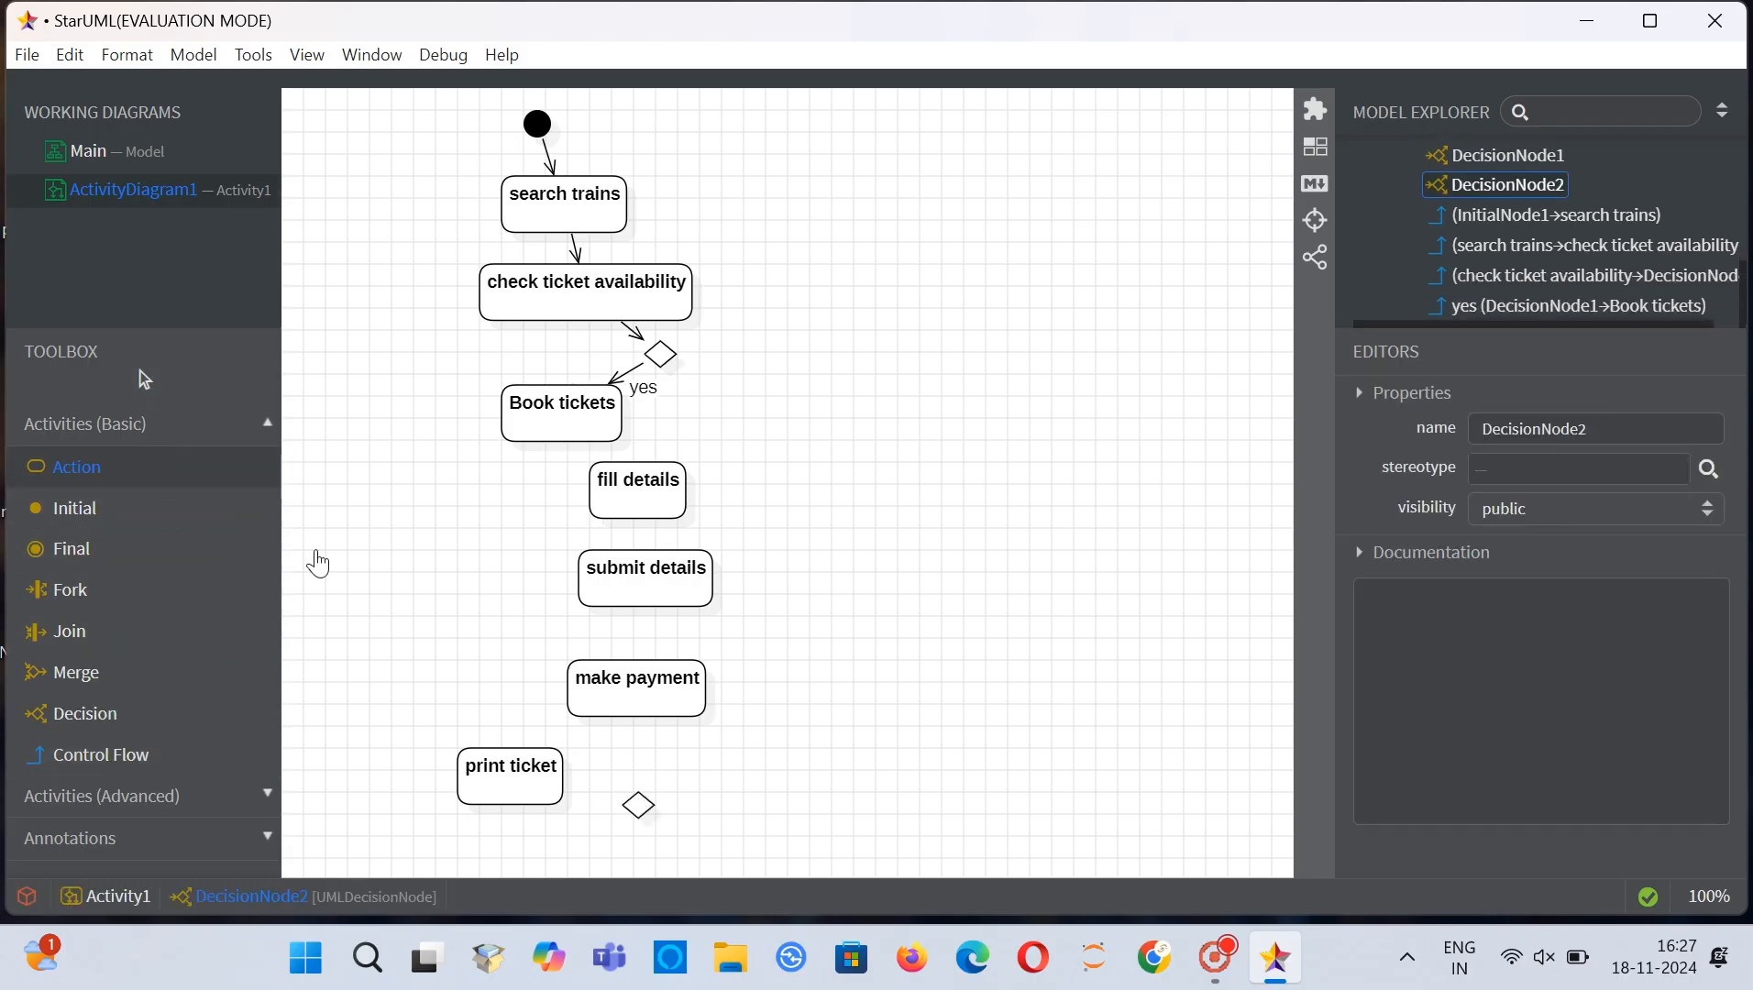
click(846, 818)
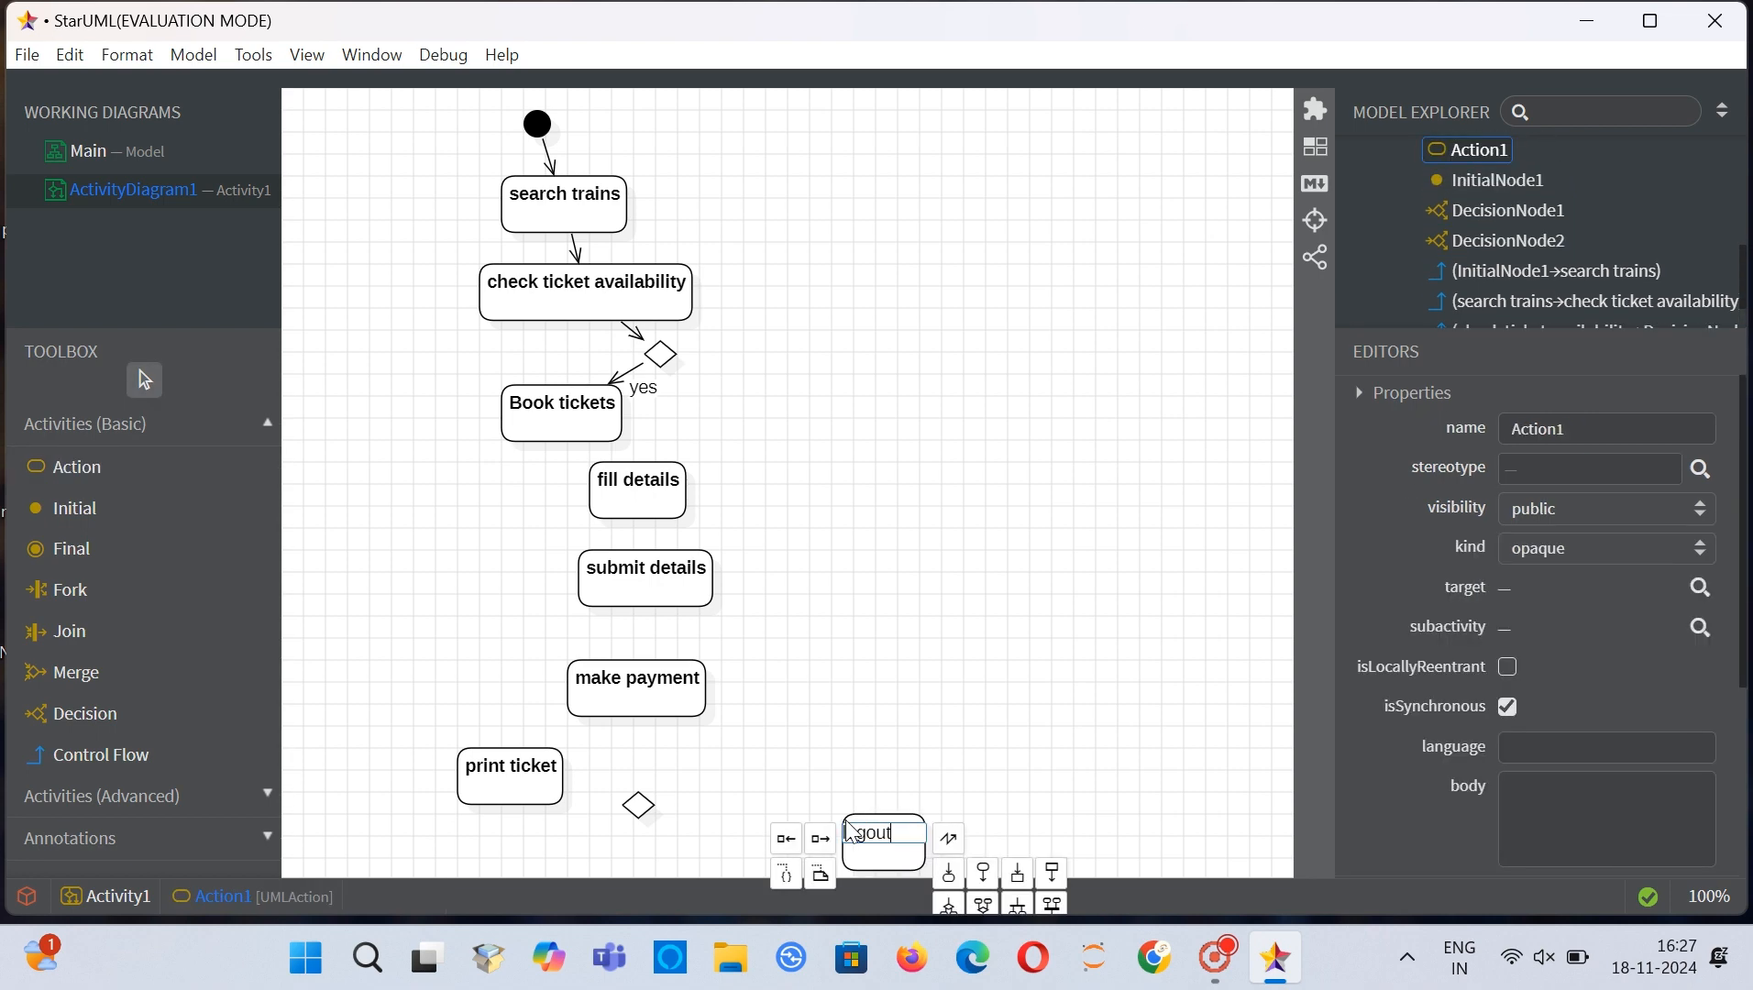
key(Return)
click(954, 662)
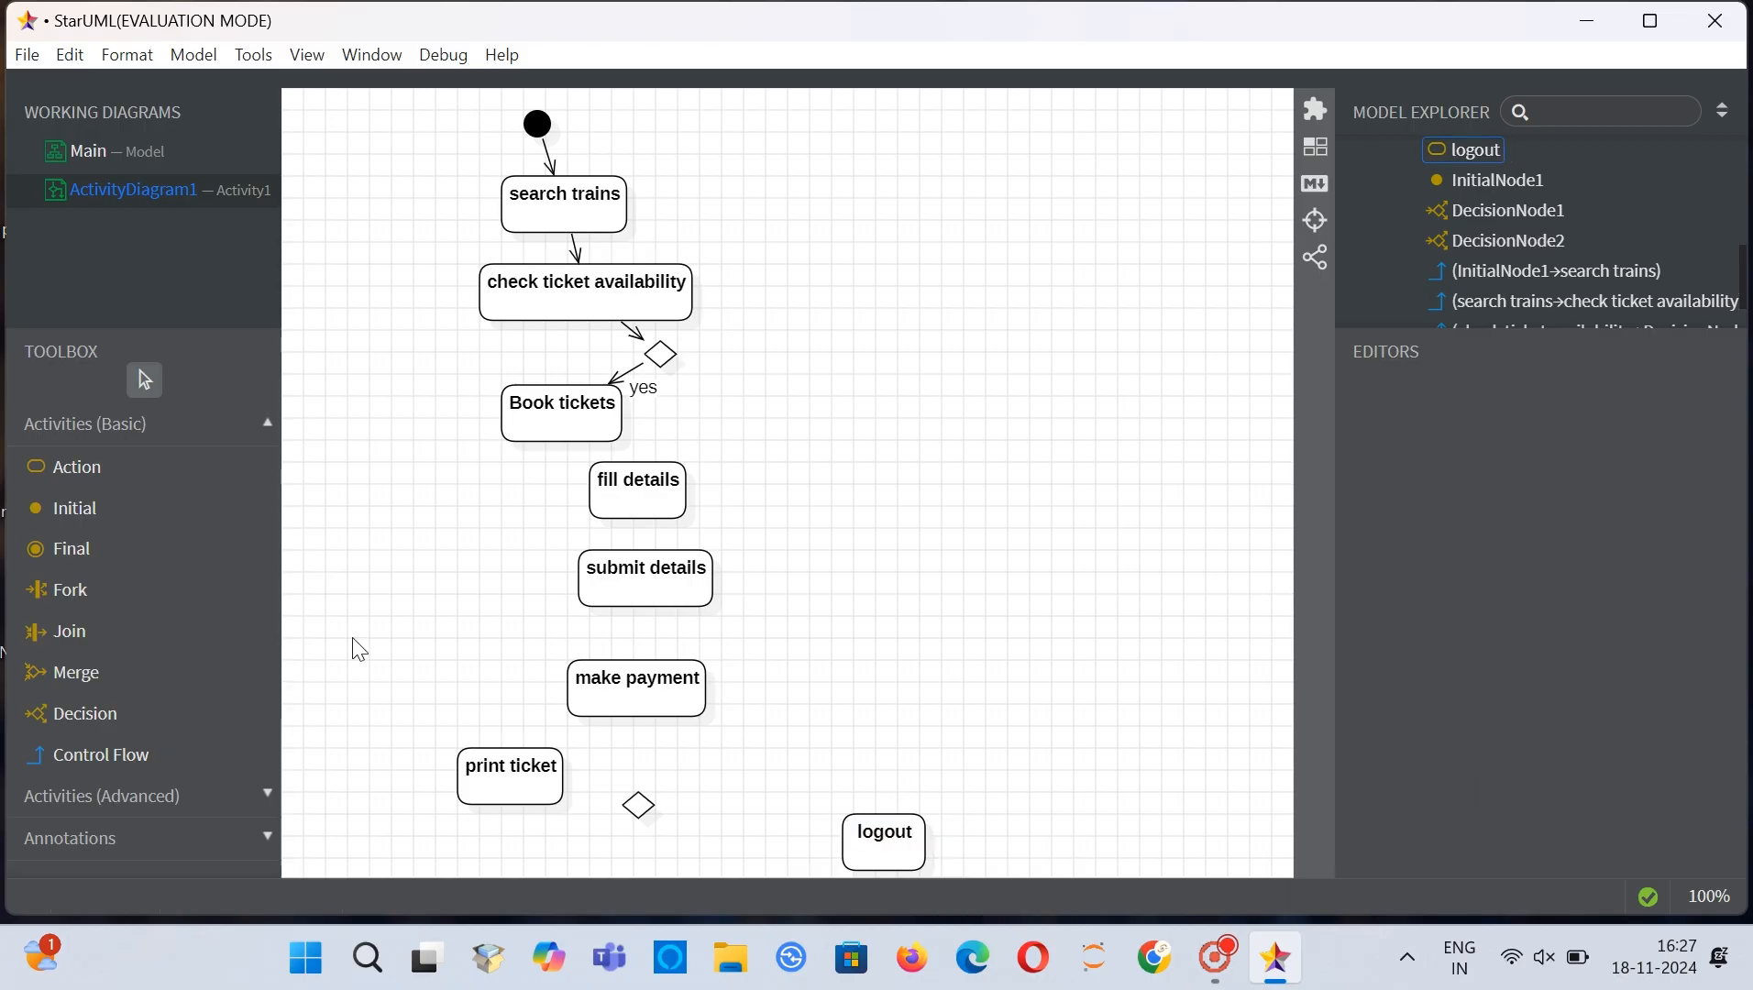
click(70, 568)
click(964, 816)
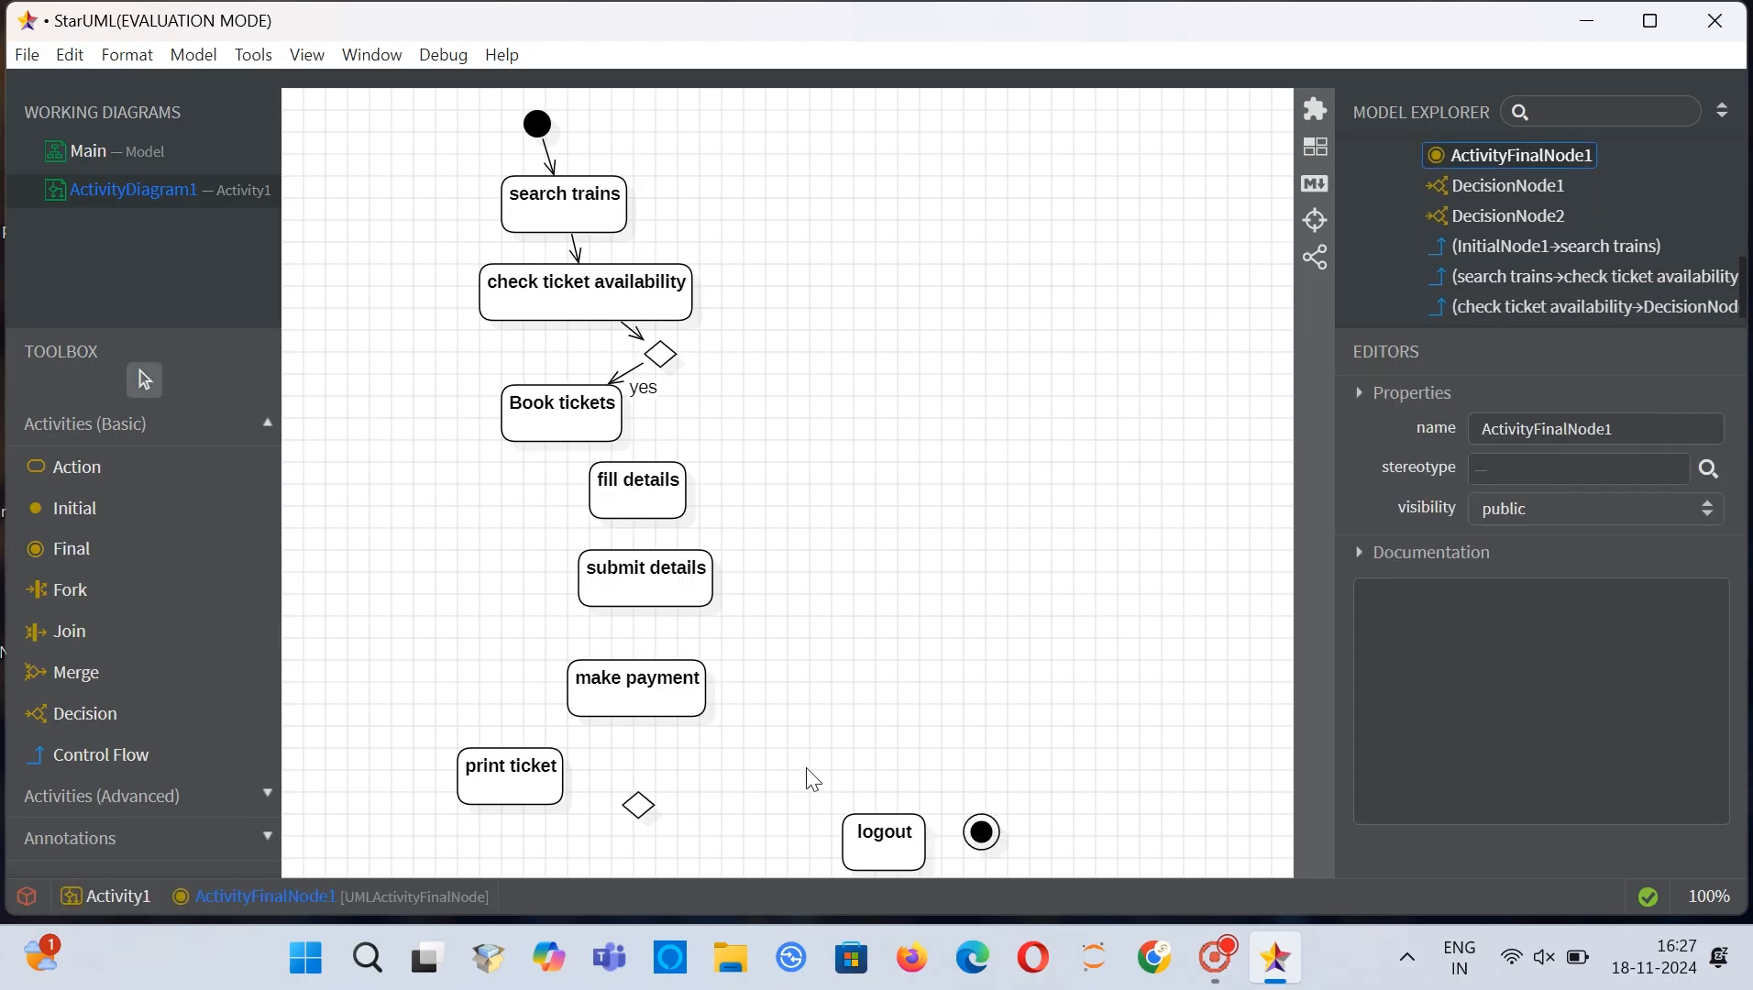
Step: Move "Book tickets", "fill details", "submit details" and "make payment" leftward into a compact column under "check ticket availability"
click(568, 408)
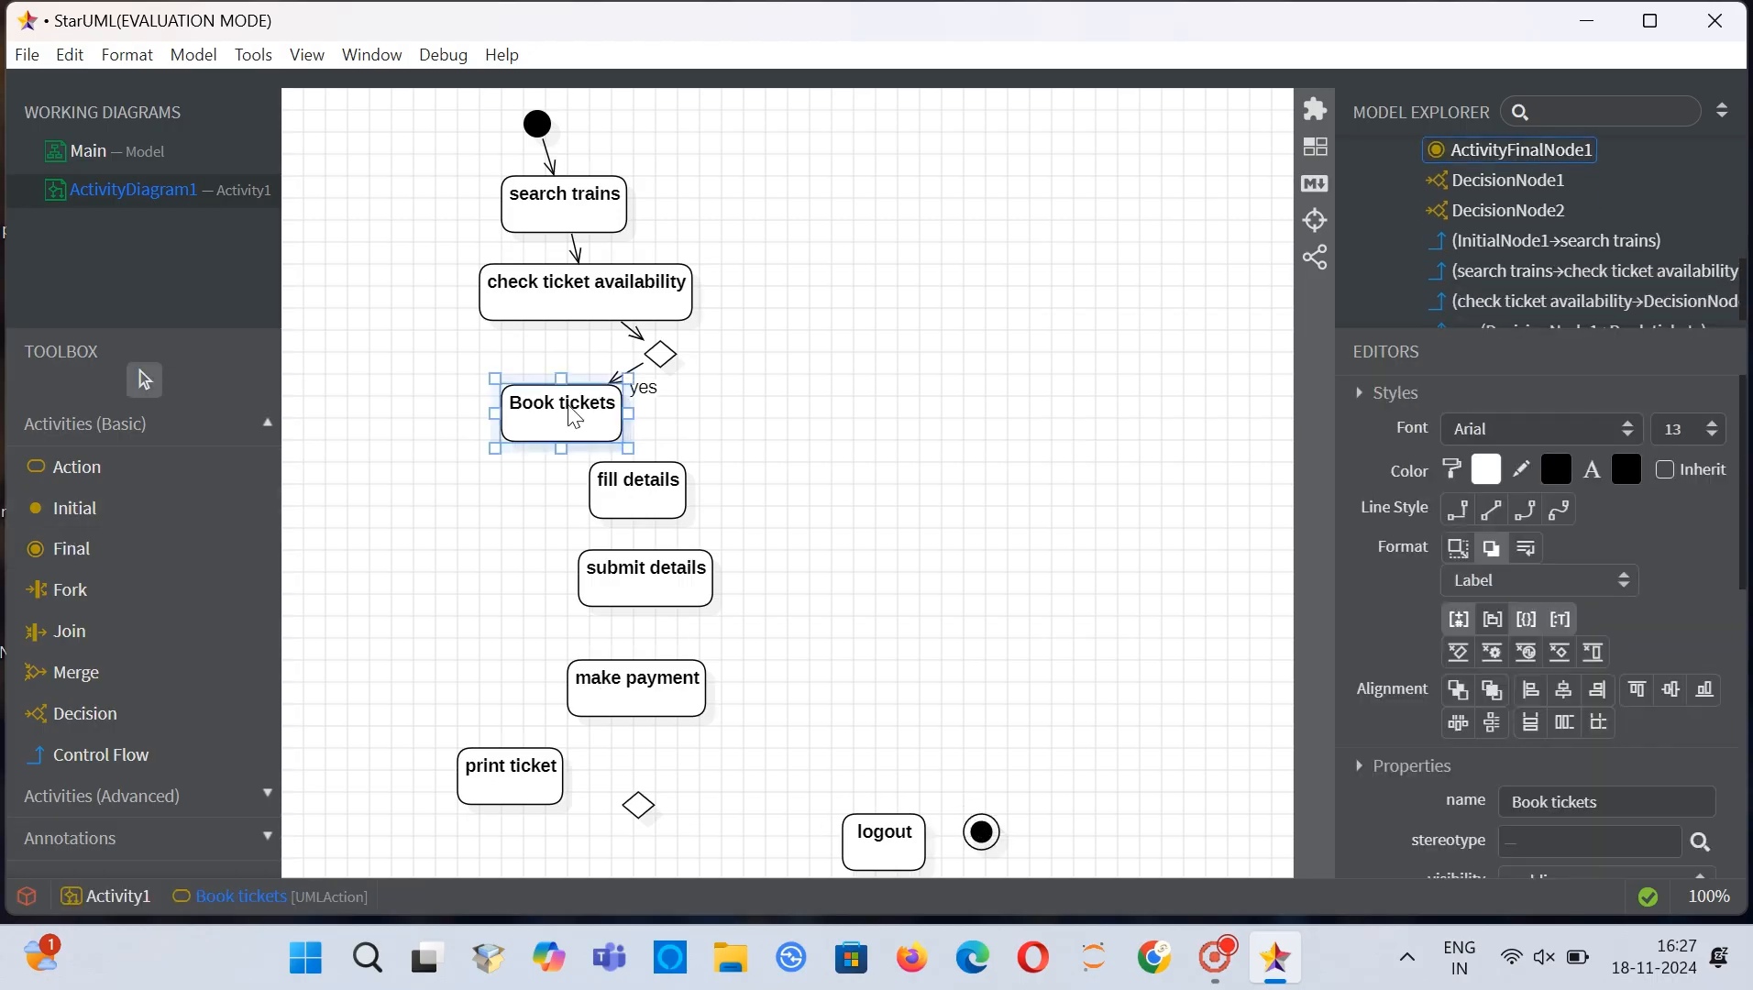
drag(568, 409, 547, 397)
drag(648, 486, 592, 486)
drag(657, 589, 599, 581)
drag(678, 705, 633, 672)
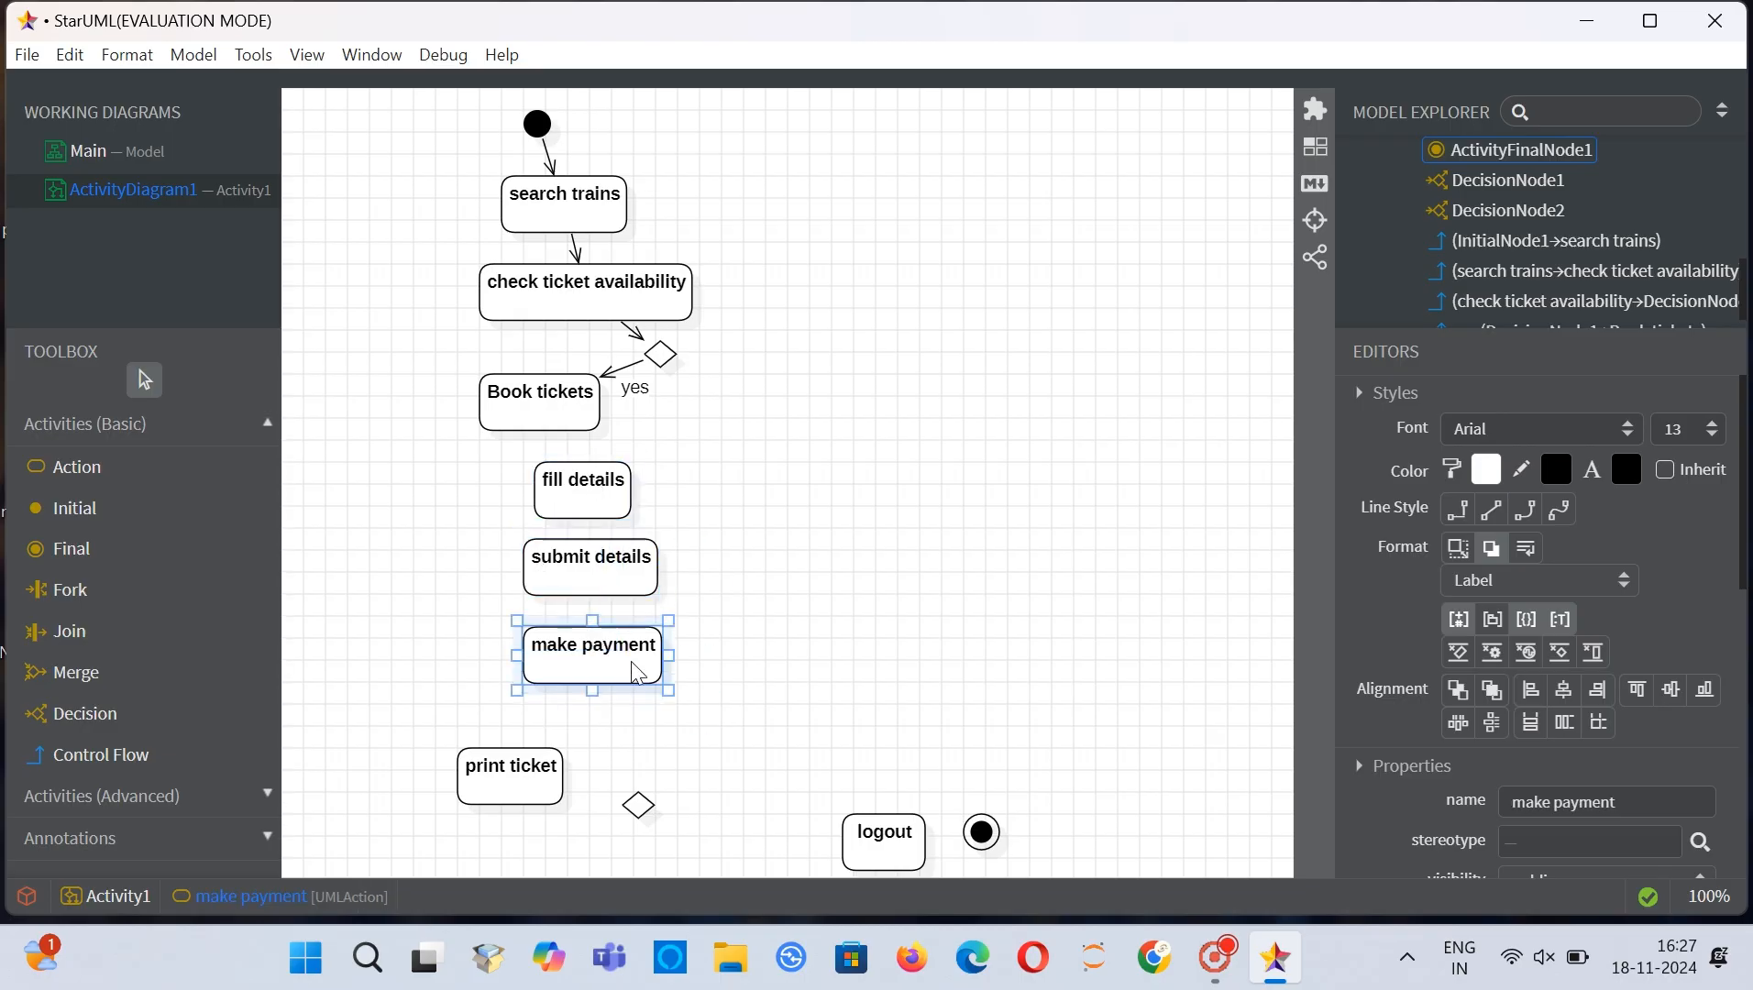
Step: Place the second decision node between "make payment" and "print ticket", and shift "logout" and the final node closer to them
click(534, 786)
drag(534, 786, 606, 728)
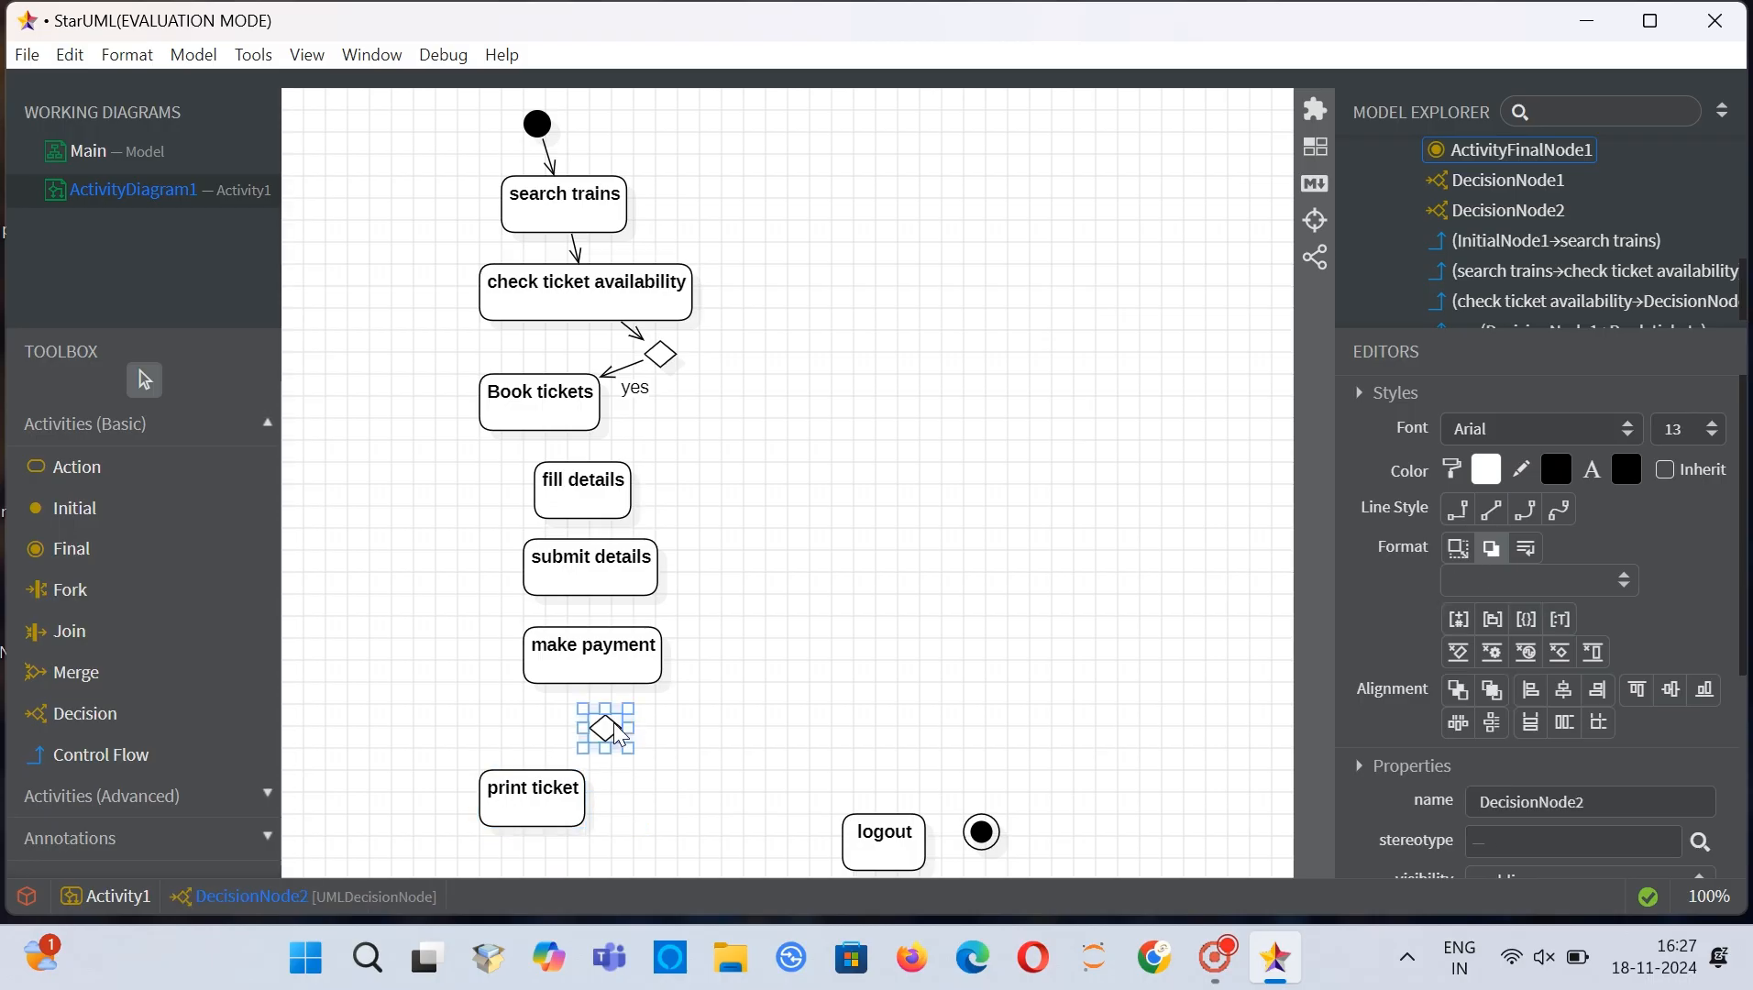
drag(901, 825, 770, 804)
drag(987, 847, 902, 865)
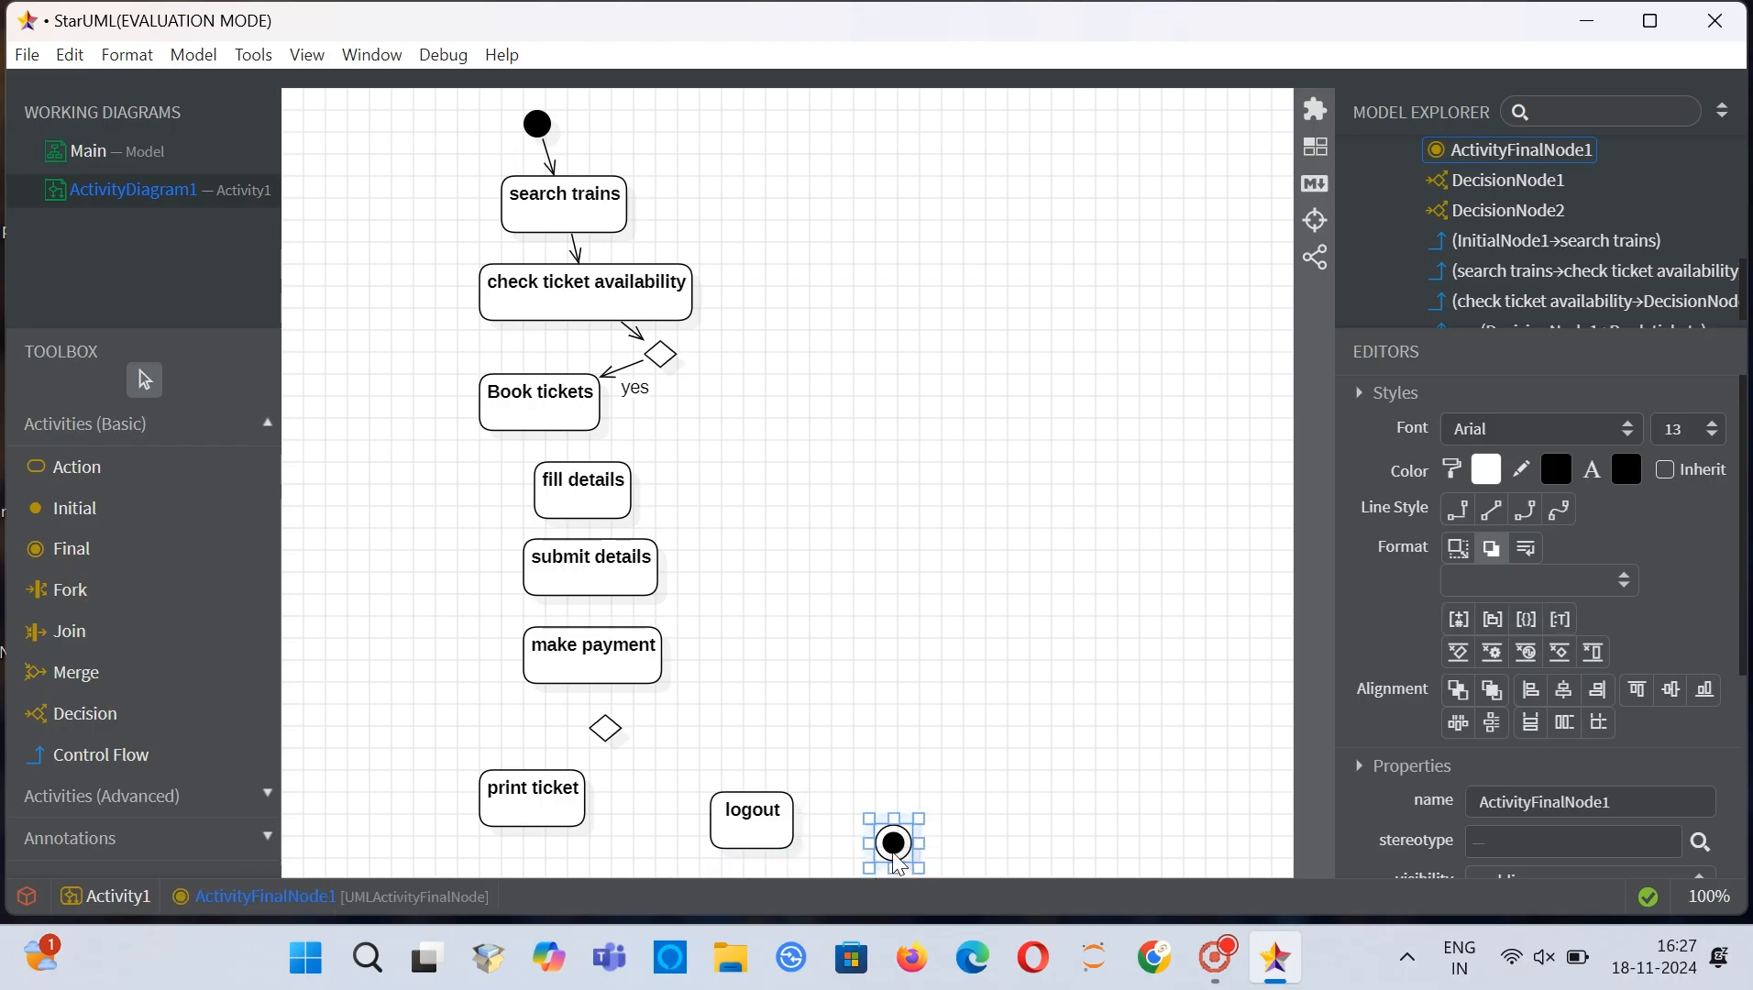
click(1013, 439)
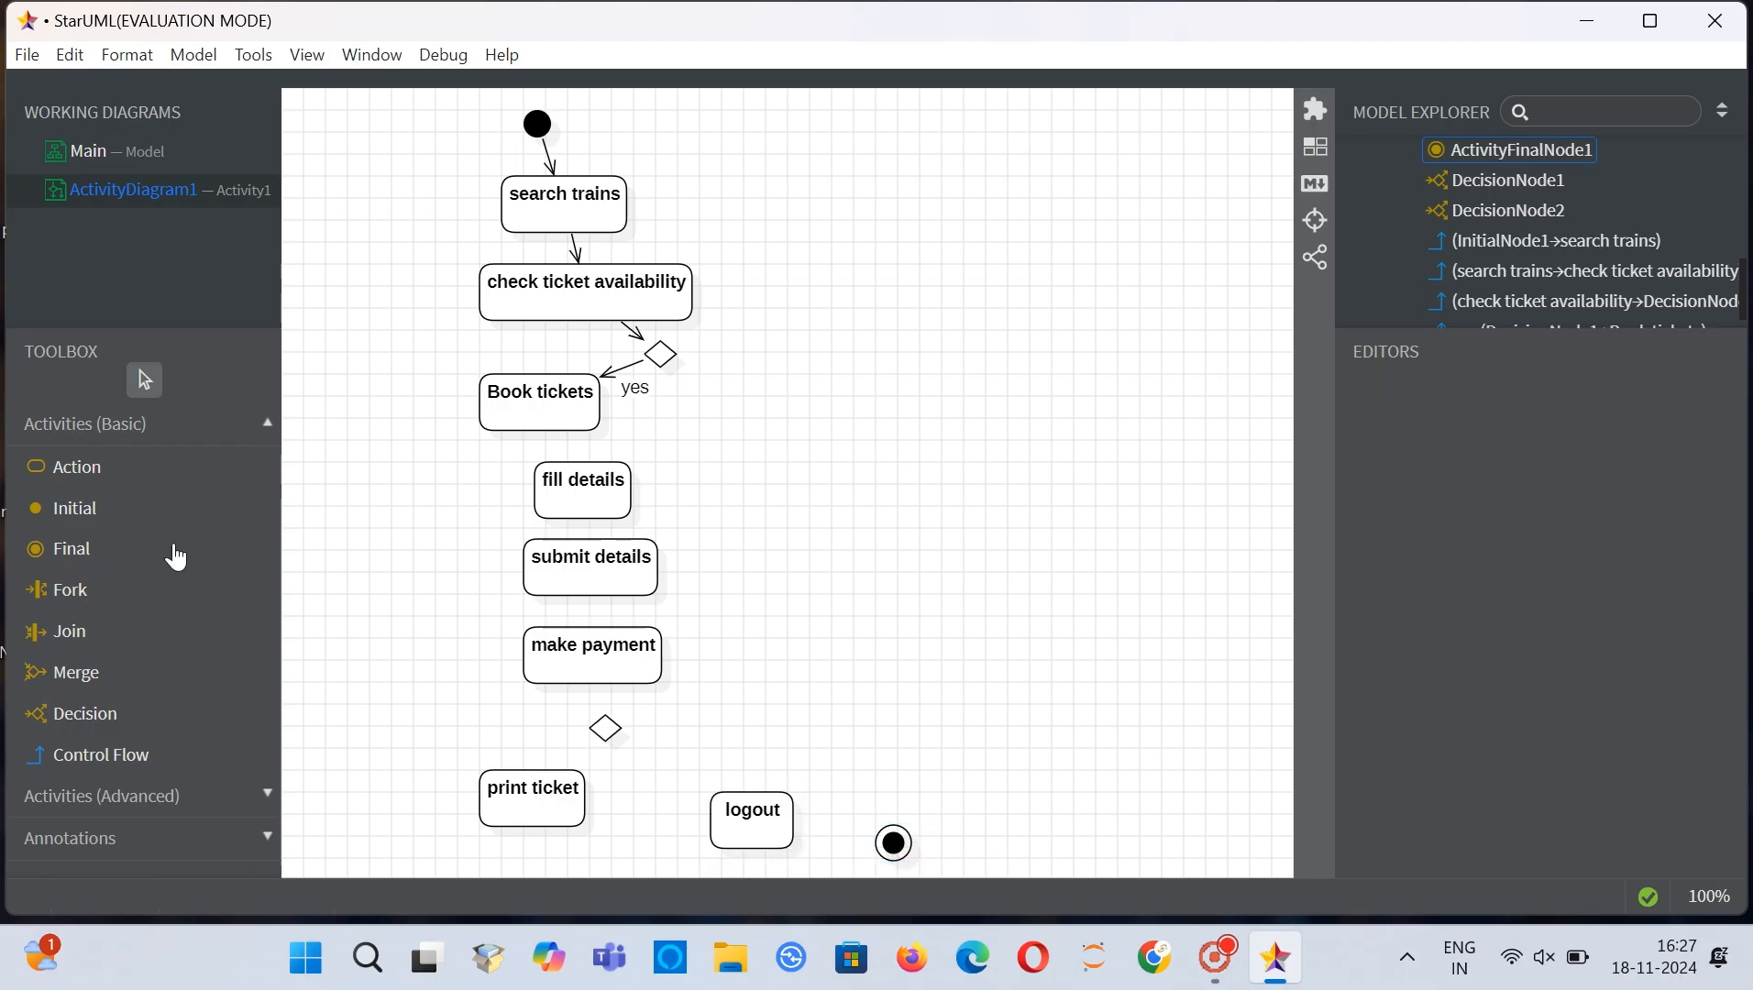
Step: Connect "Book tickets", "fill details", "submit details", "make payment" and the second decision node in sequence with control flows
click(144, 768)
drag(535, 396, 607, 729)
double_click(126, 759)
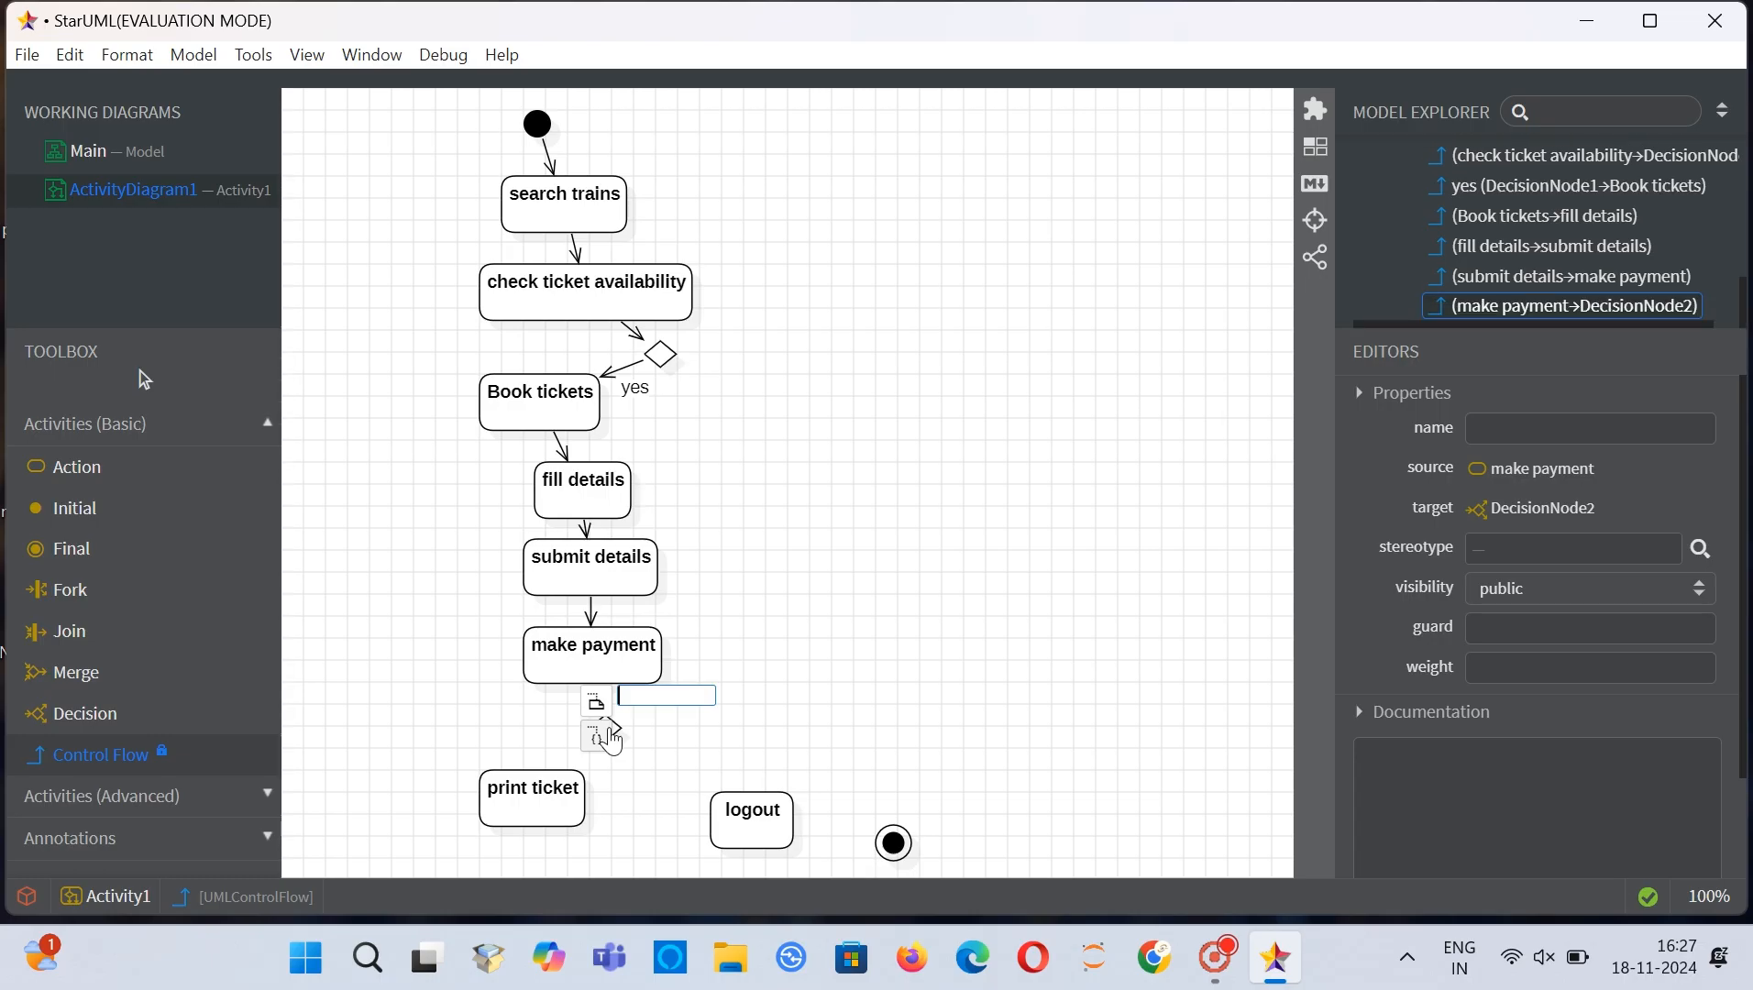
click(672, 770)
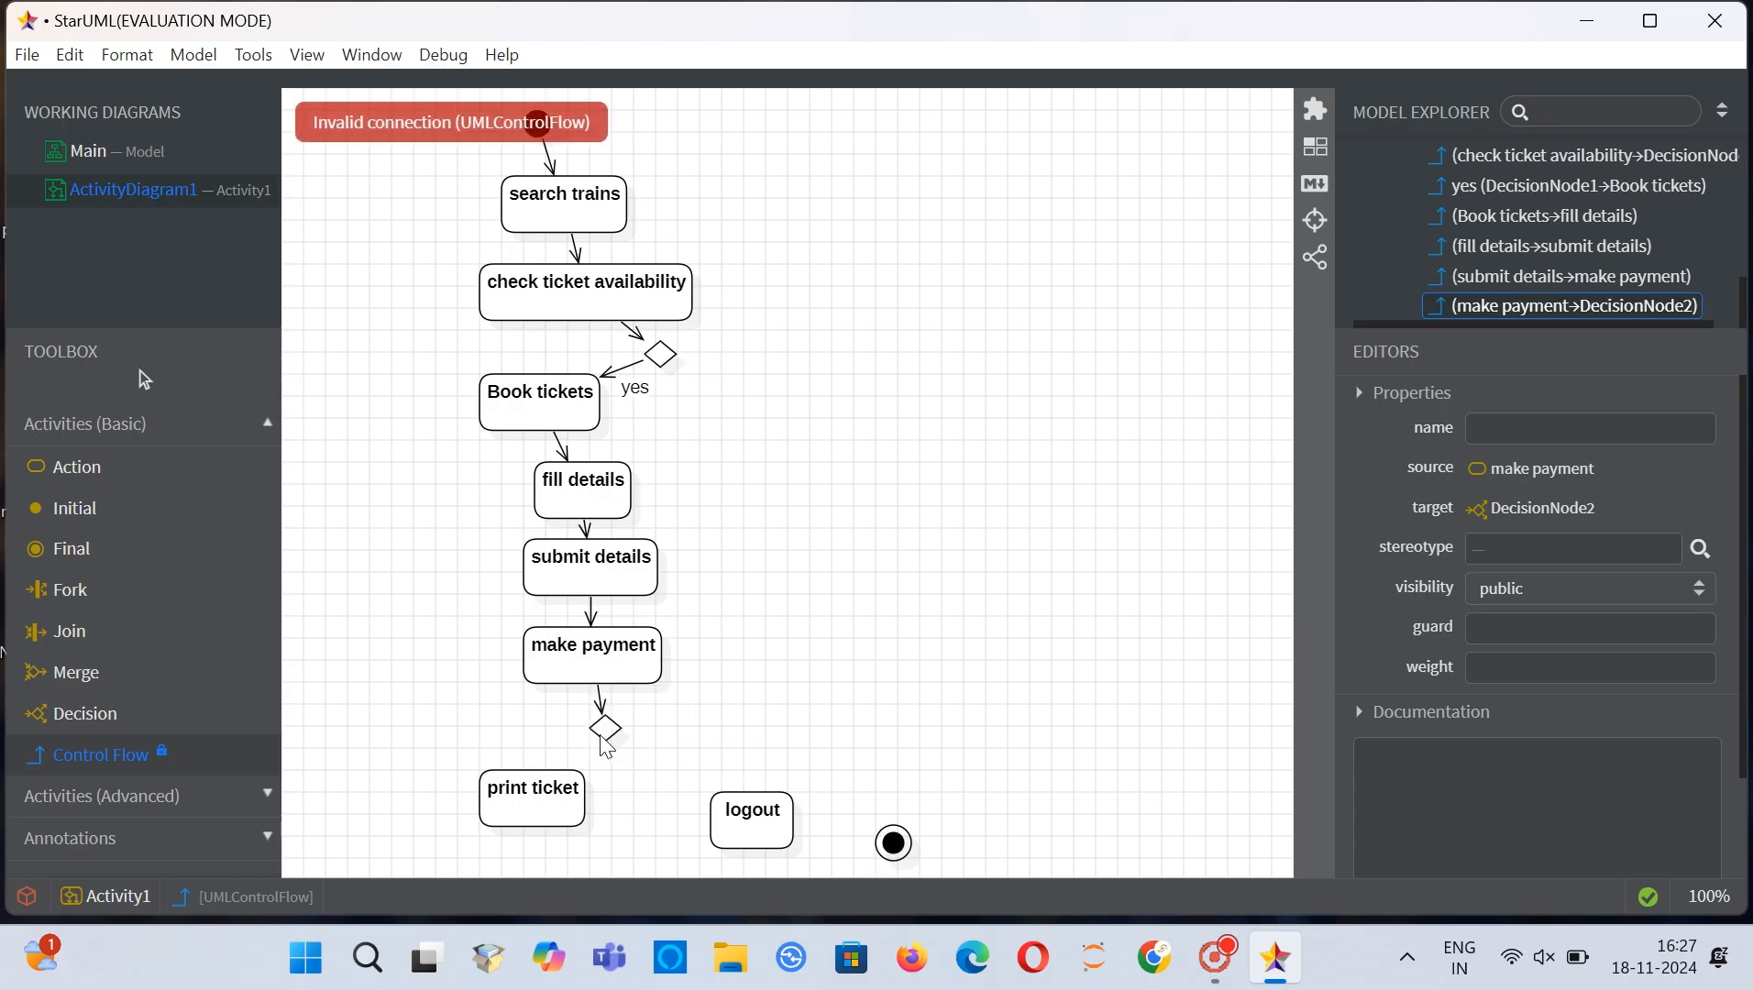
Step: Connect the second decision node, "print ticket", "logout" and the final node in sequence with control flows
mouse_move(608, 739)
mouse_down()
mouse_move(540, 800)
mouse_move(744, 811)
mouse_move(824, 853)
mouse_up()
drag(888, 856, 892, 846)
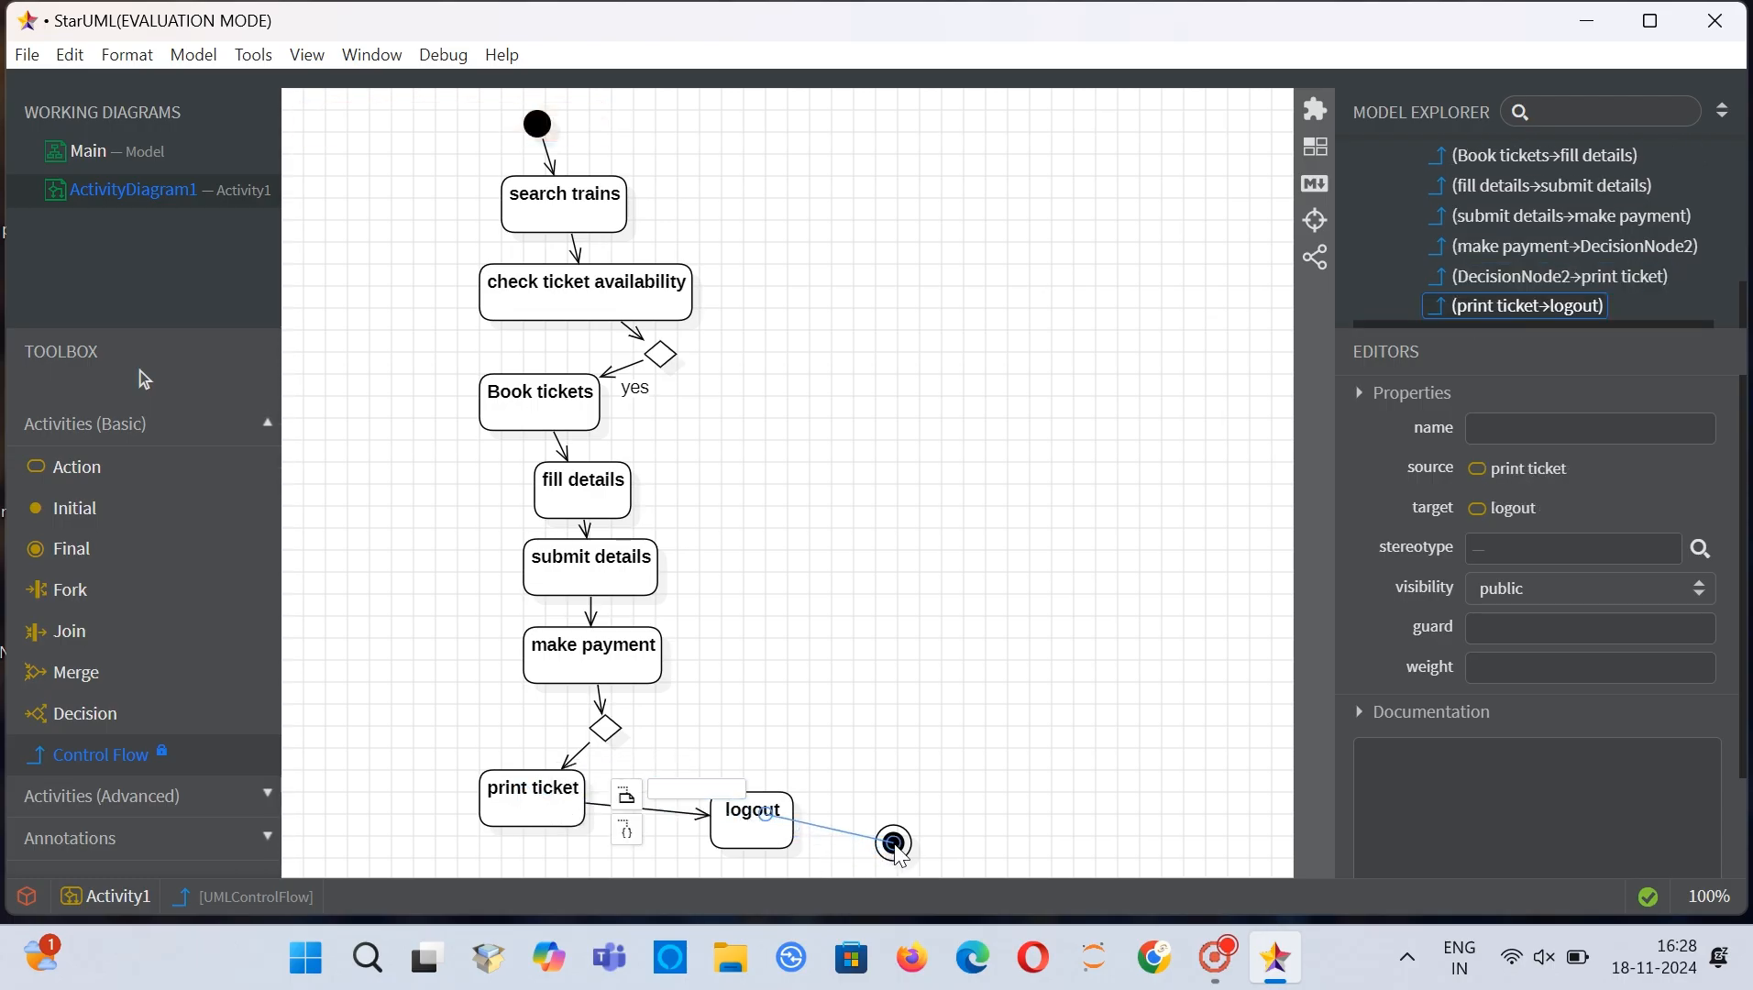
click(951, 677)
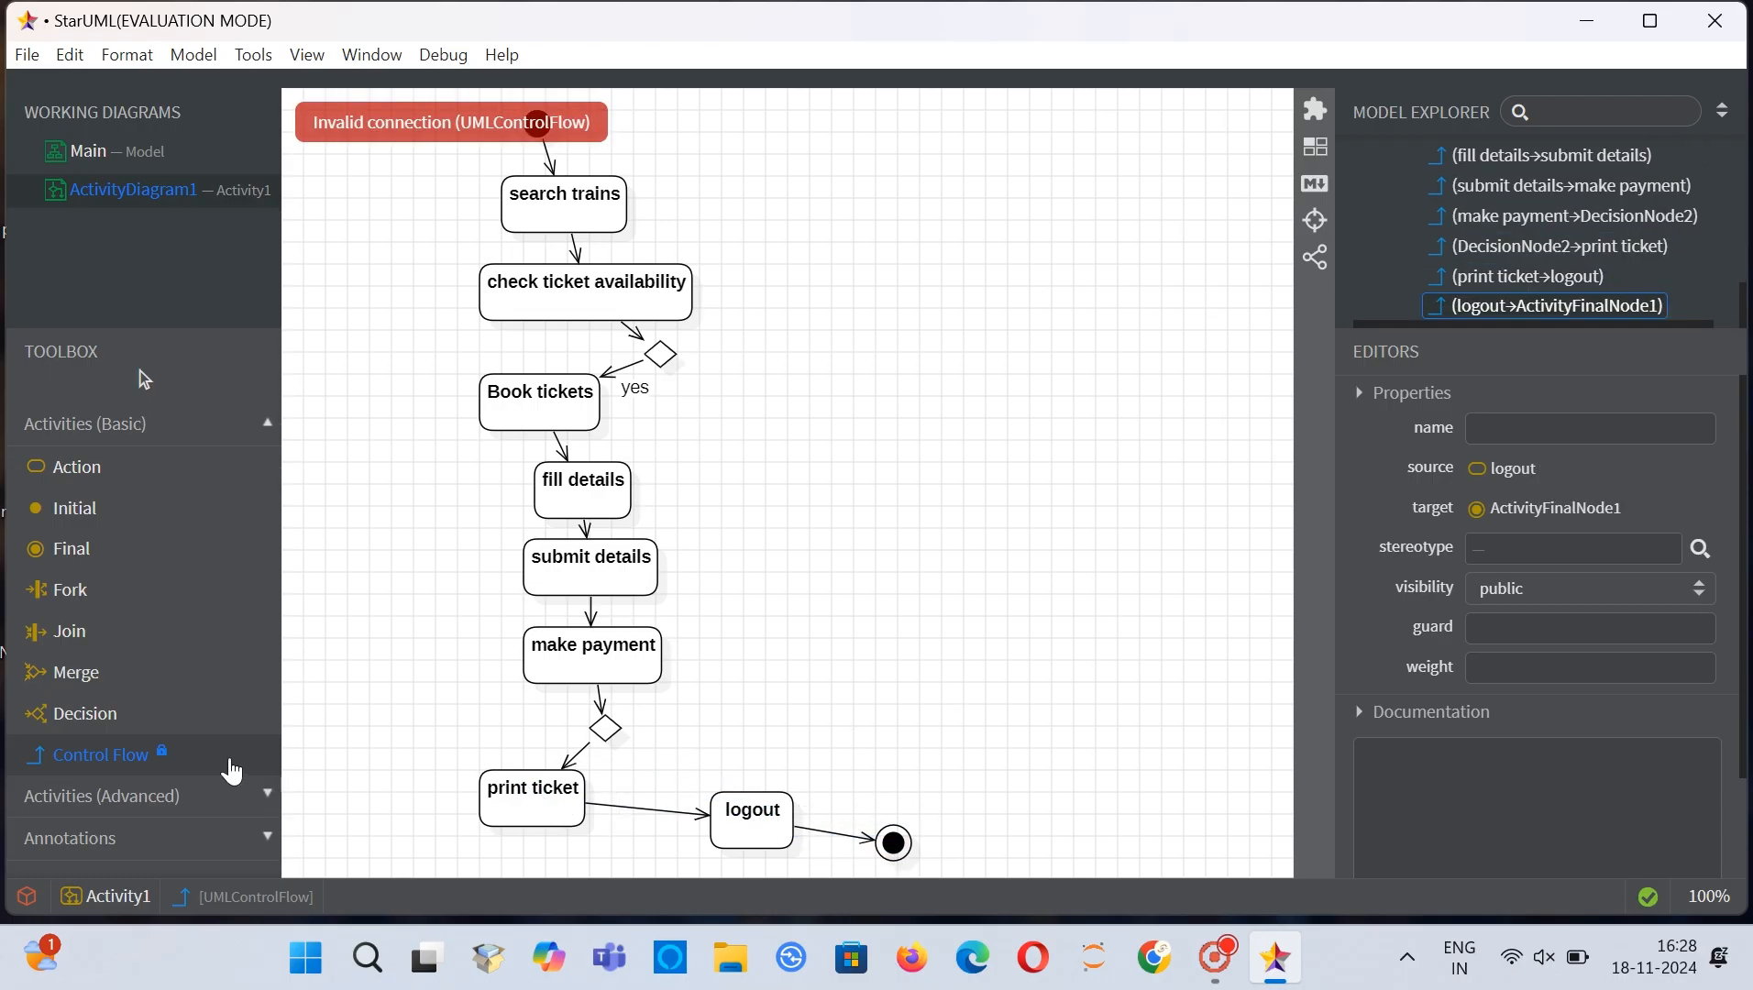
click(237, 762)
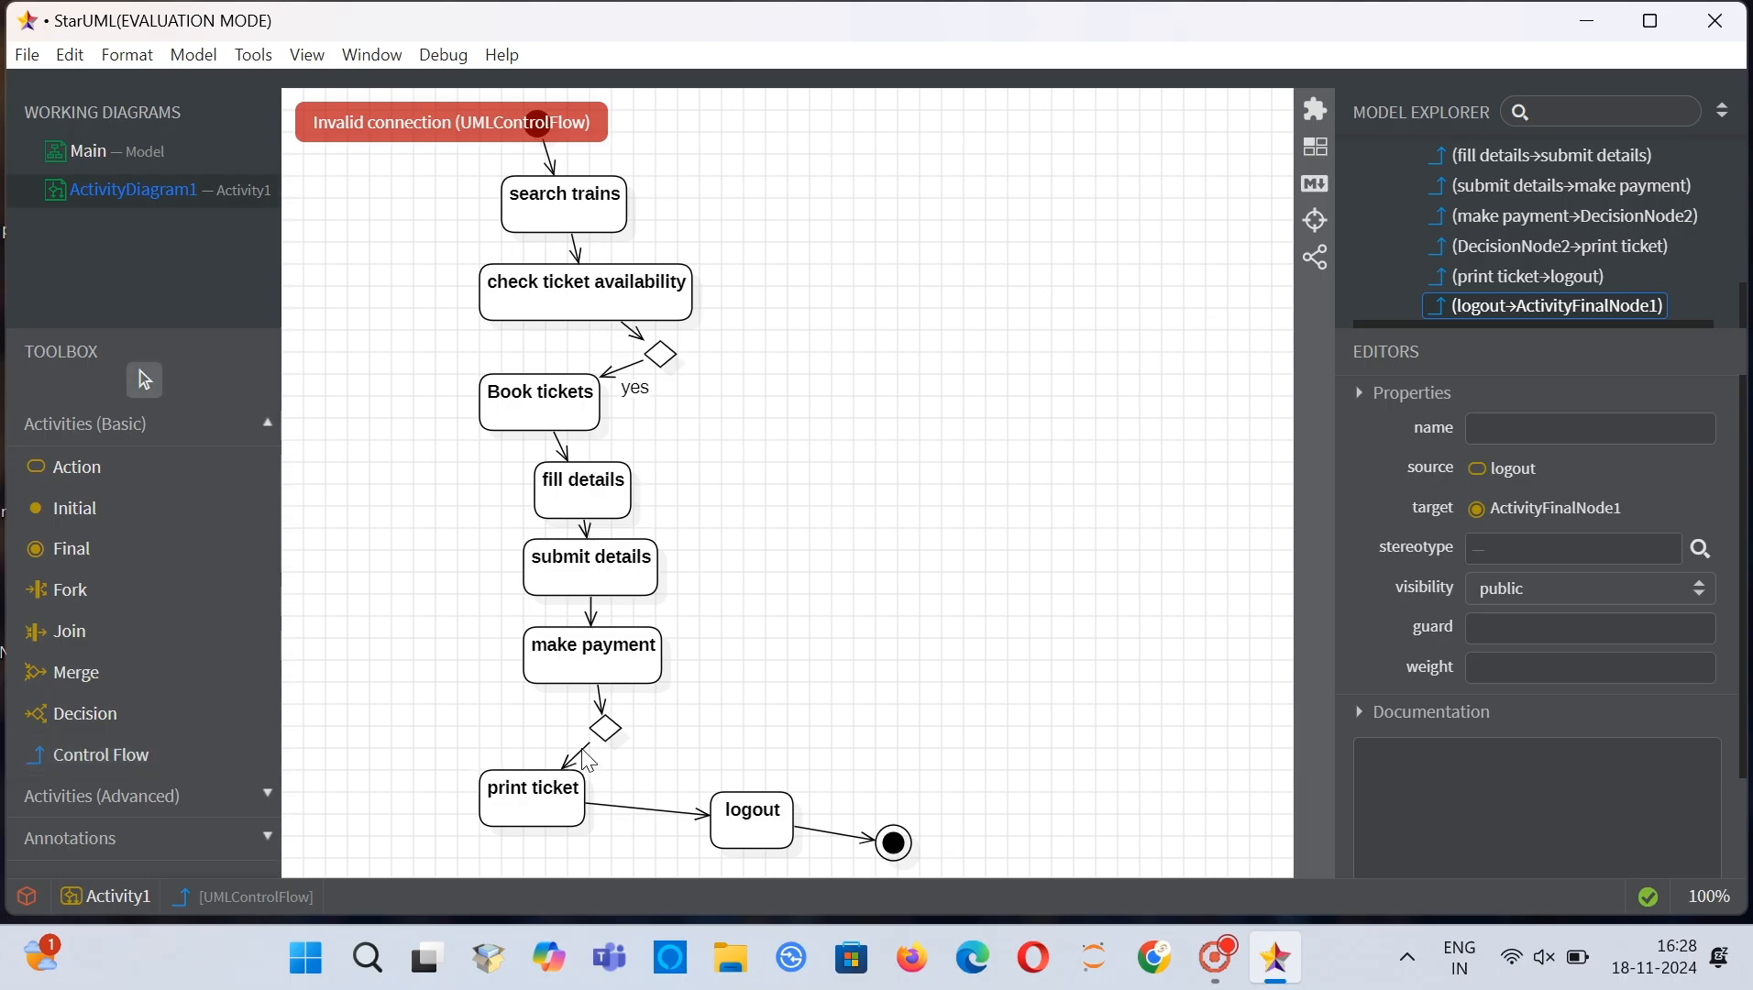
Step: Draw a control flow from the first decision node to the second and bend it out to the right of the actions
click(77, 764)
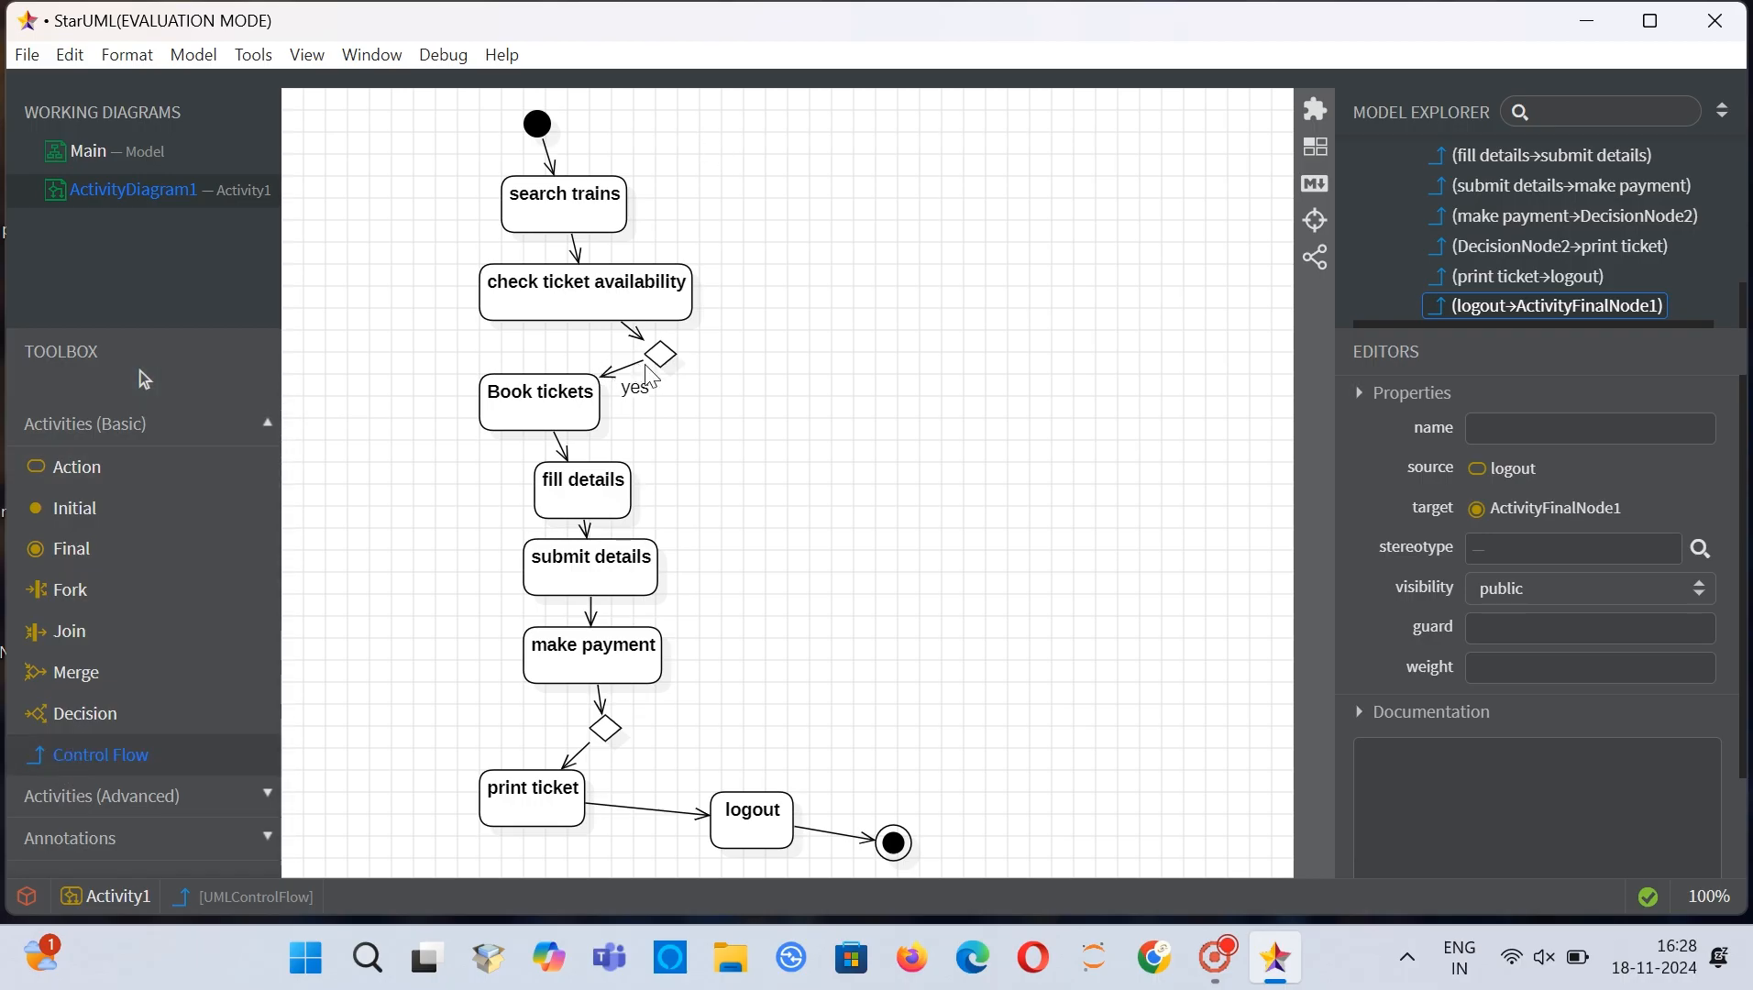
drag(663, 356, 607, 732)
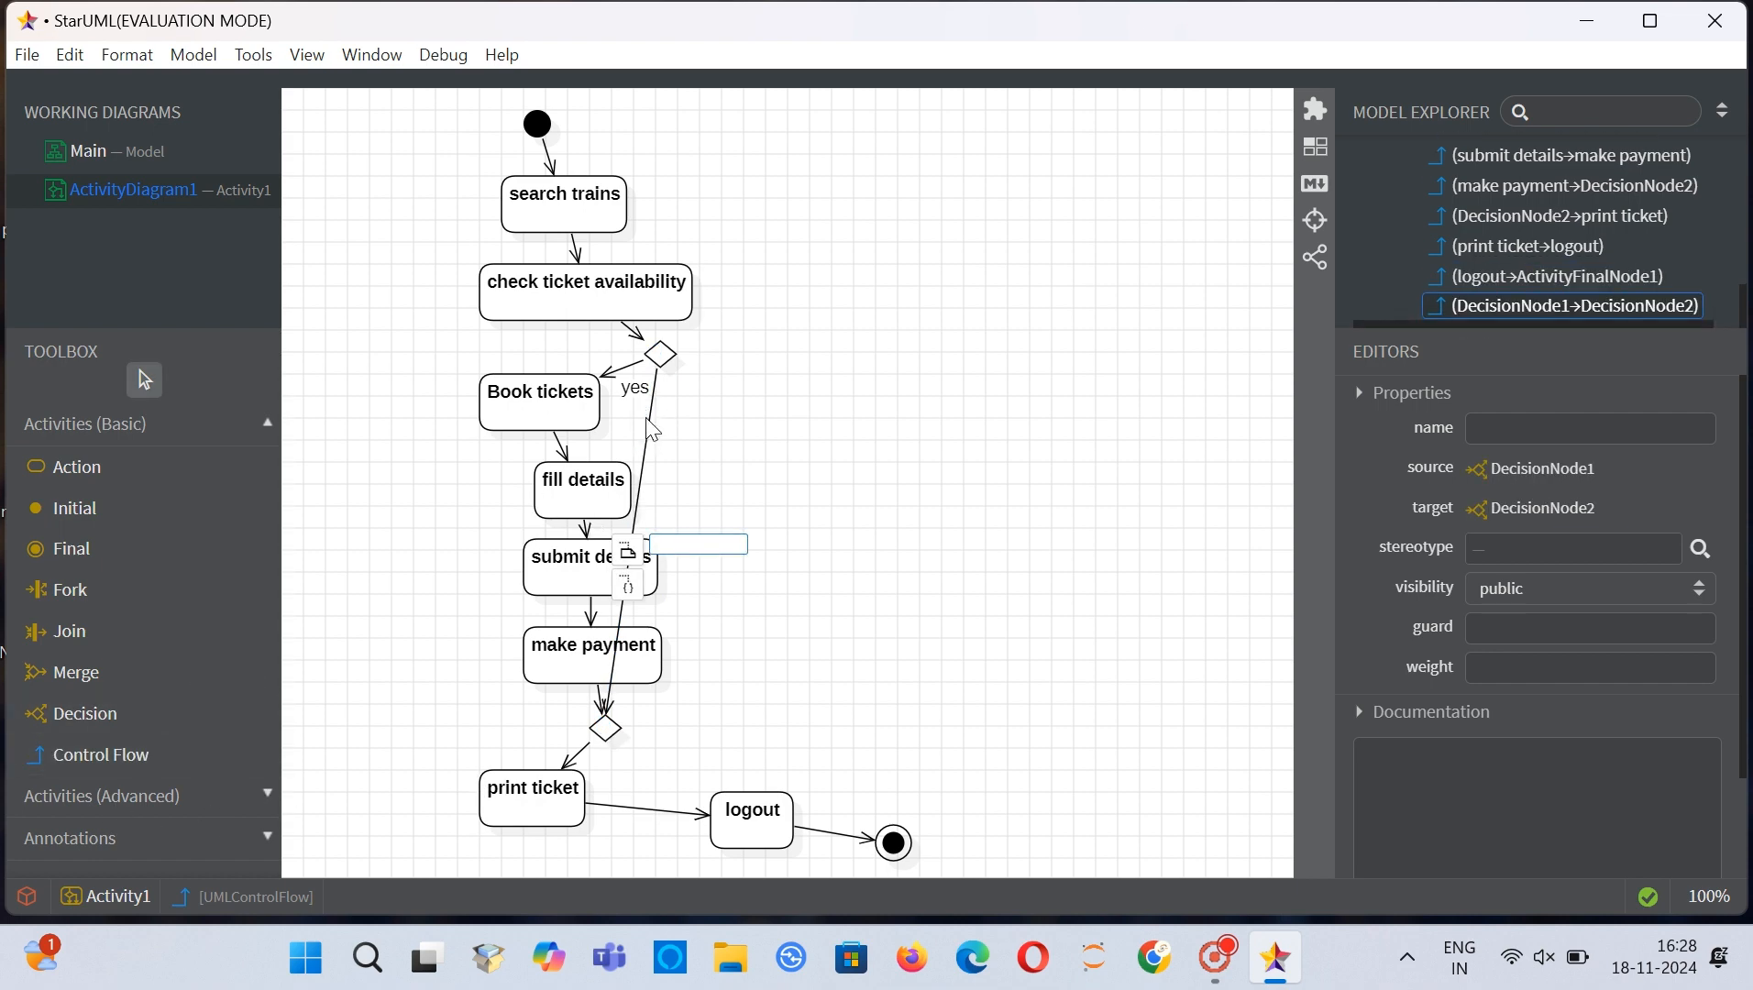
drag(649, 422, 998, 528)
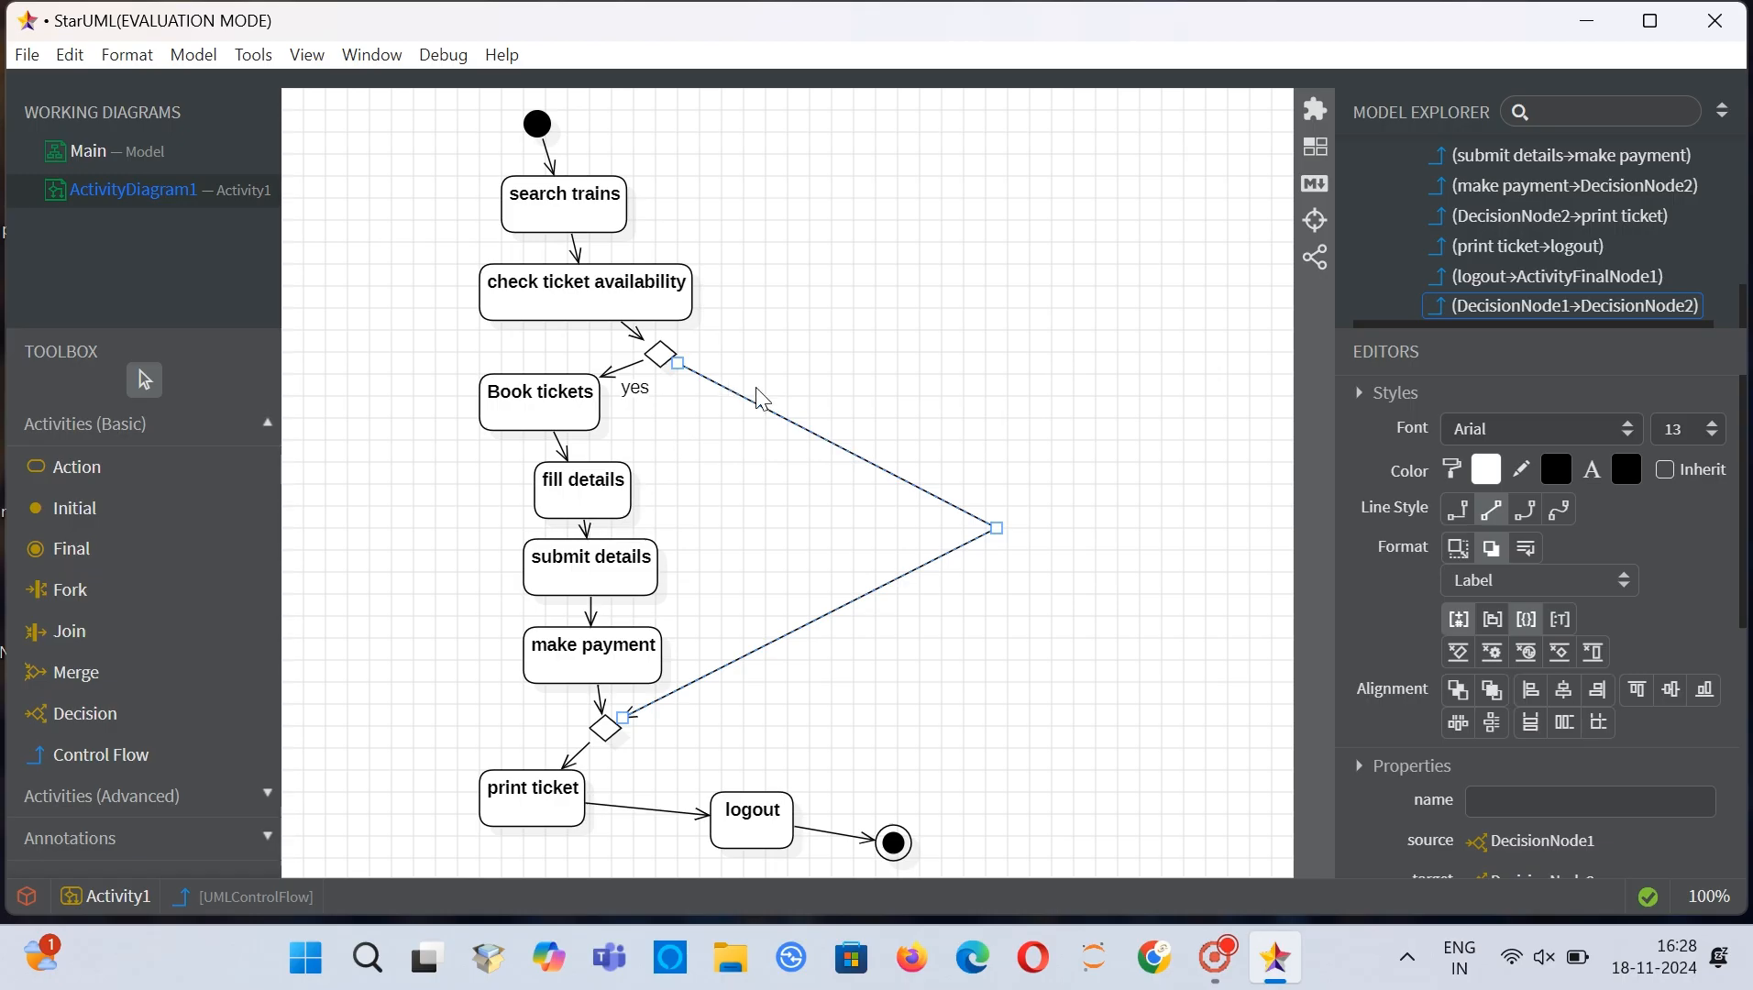
Step: Label the control flow between the two decision nodes "no" and move the label beside its upper segment
double_click(759, 410)
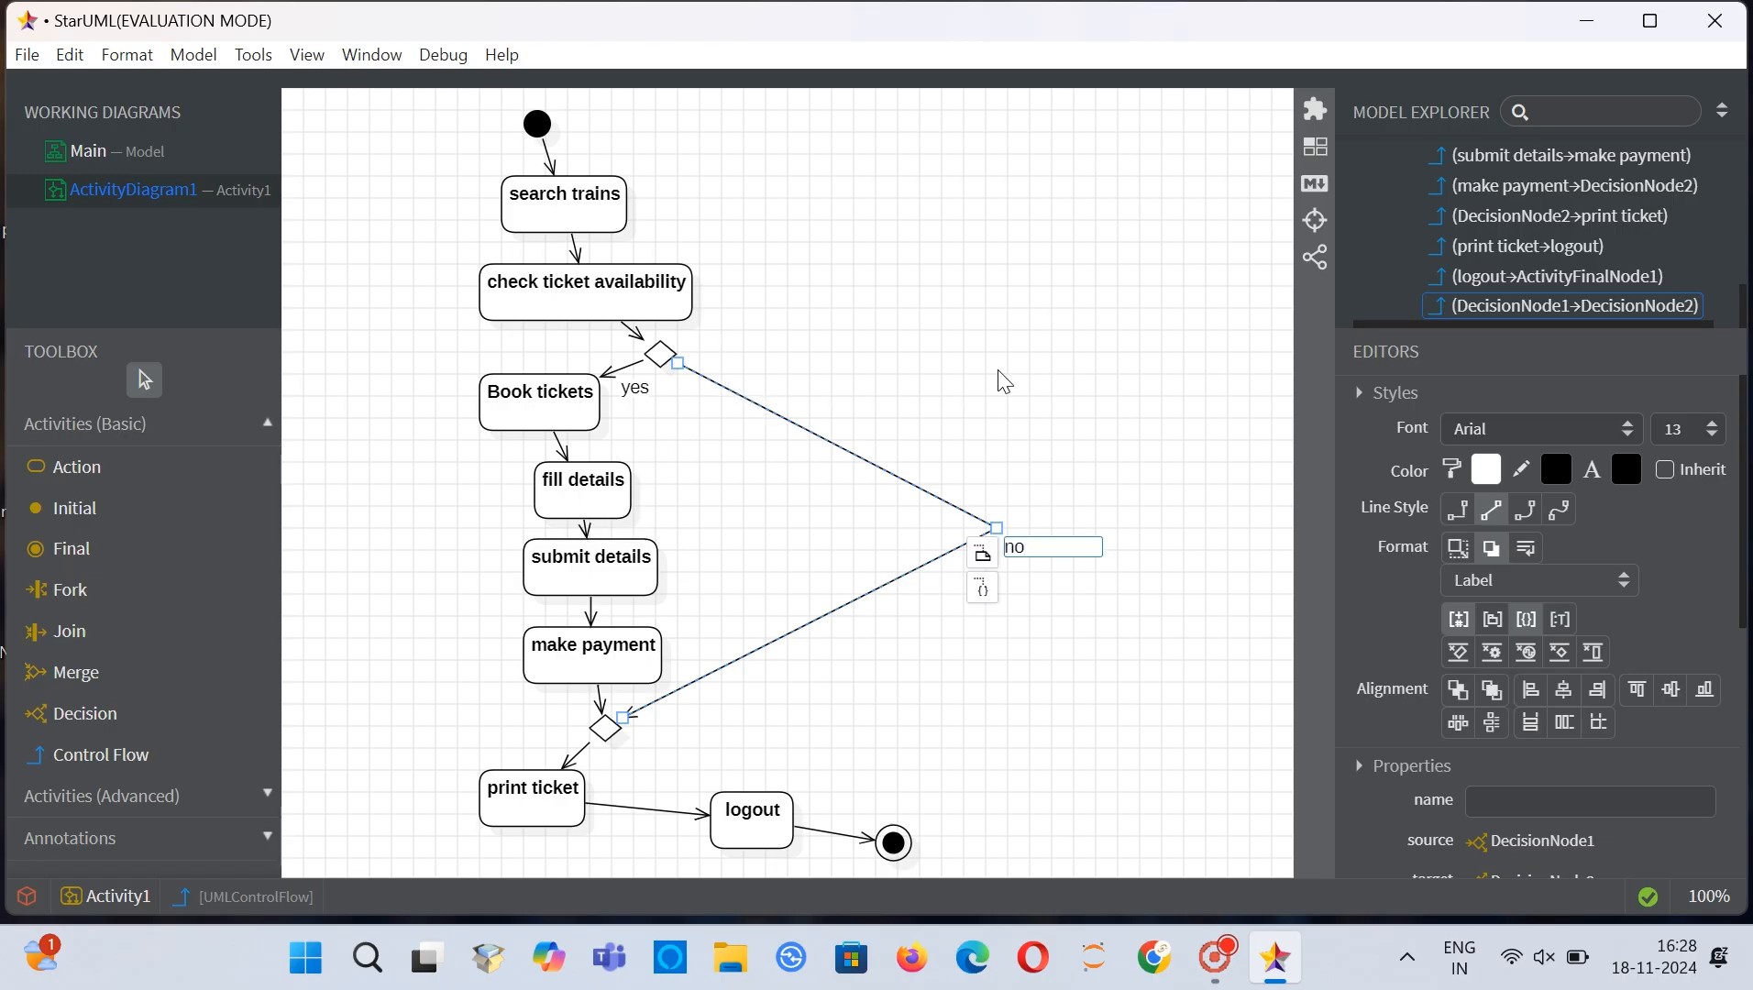
click(1160, 372)
drag(1010, 556, 849, 434)
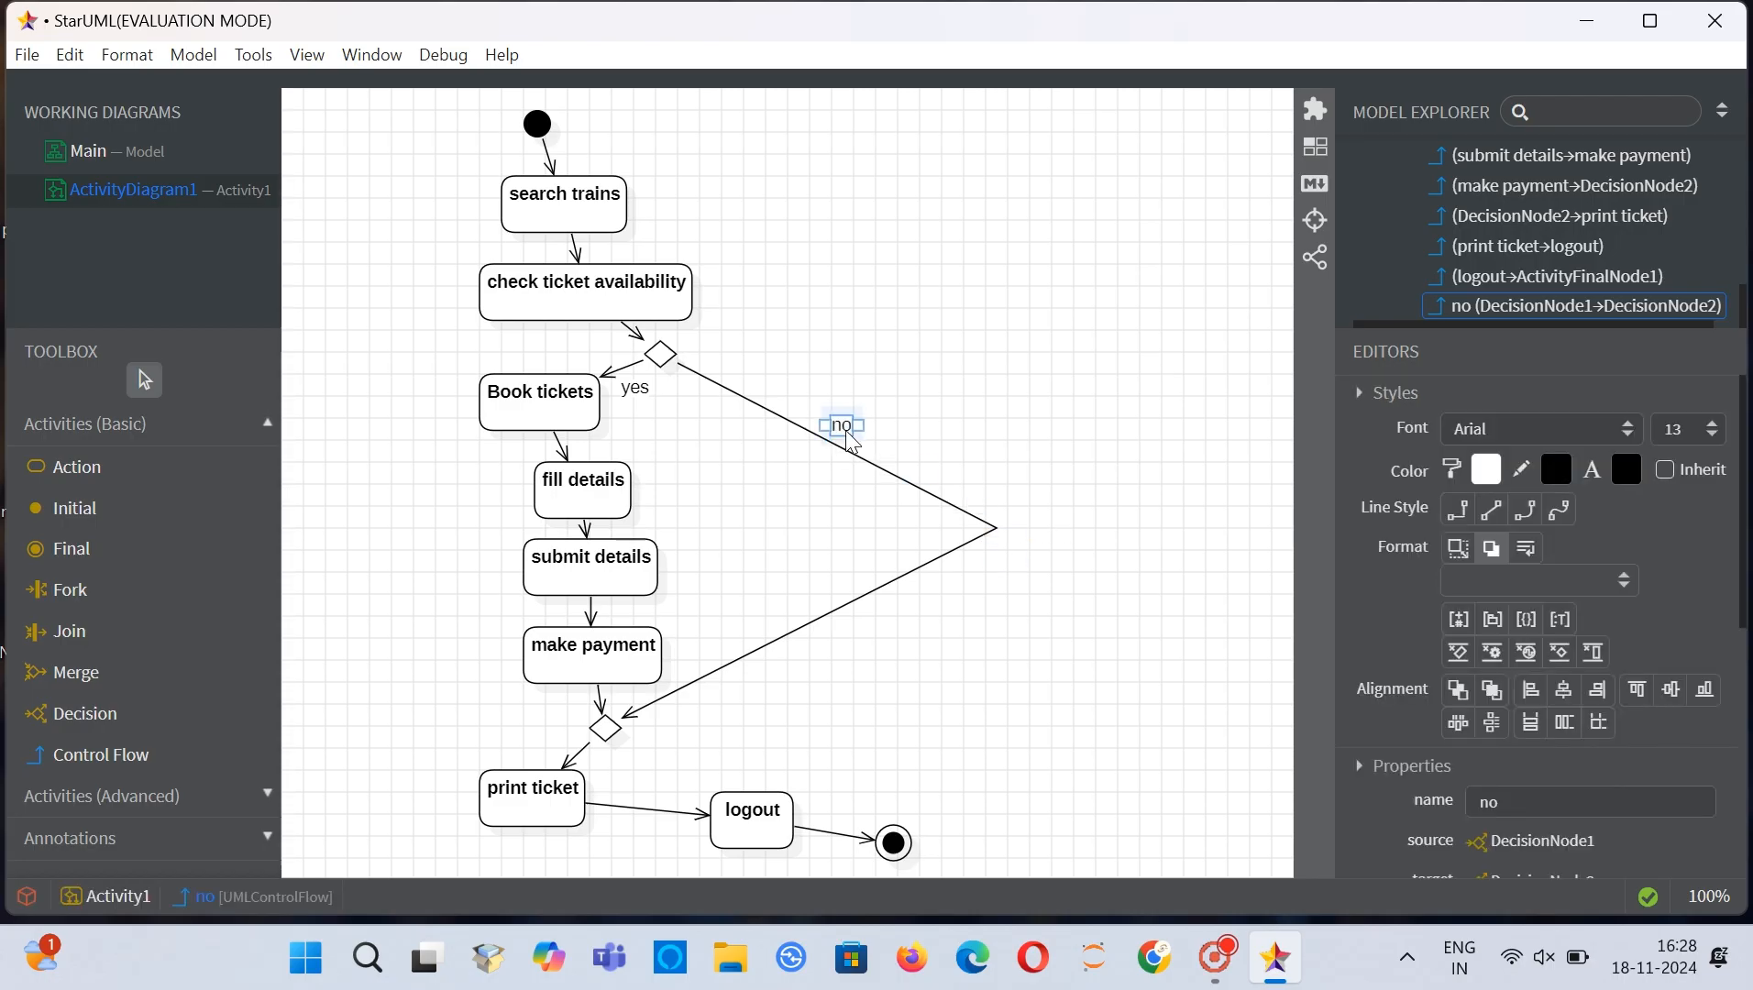
click(988, 754)
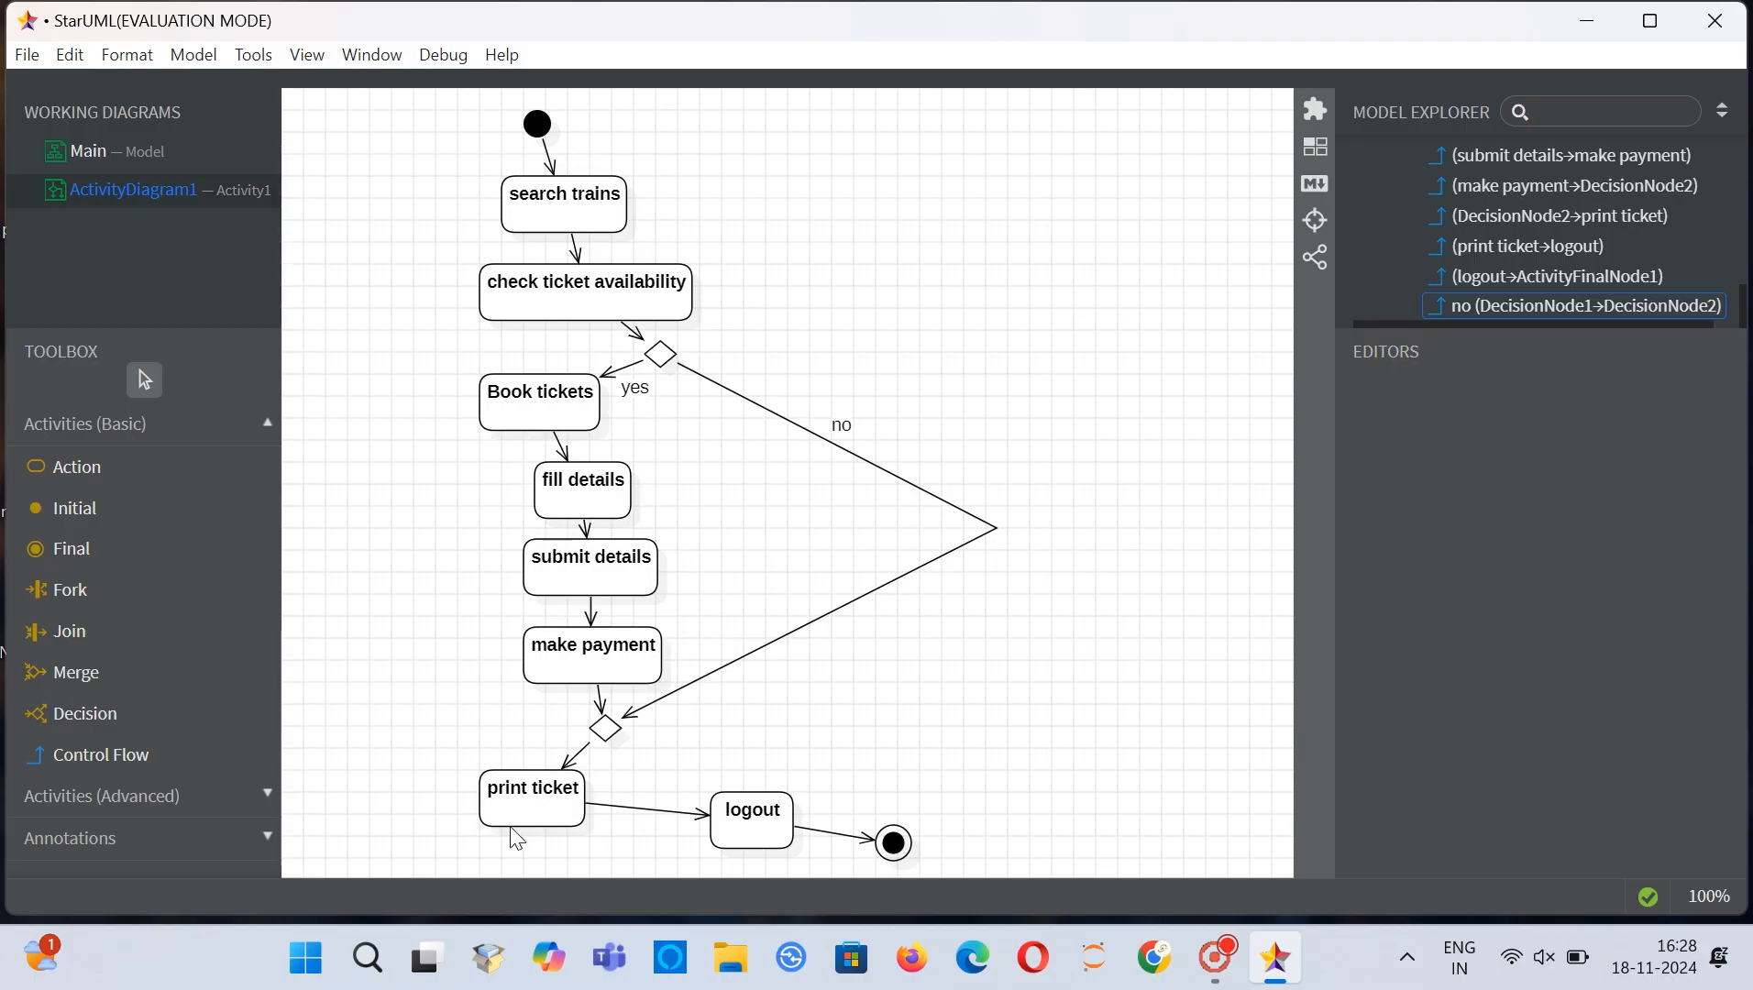
Step: Delete the decision node between "make payment" and "print ticket", together with its attached flows
click(614, 745)
drag(613, 746, 731, 744)
key(Delete)
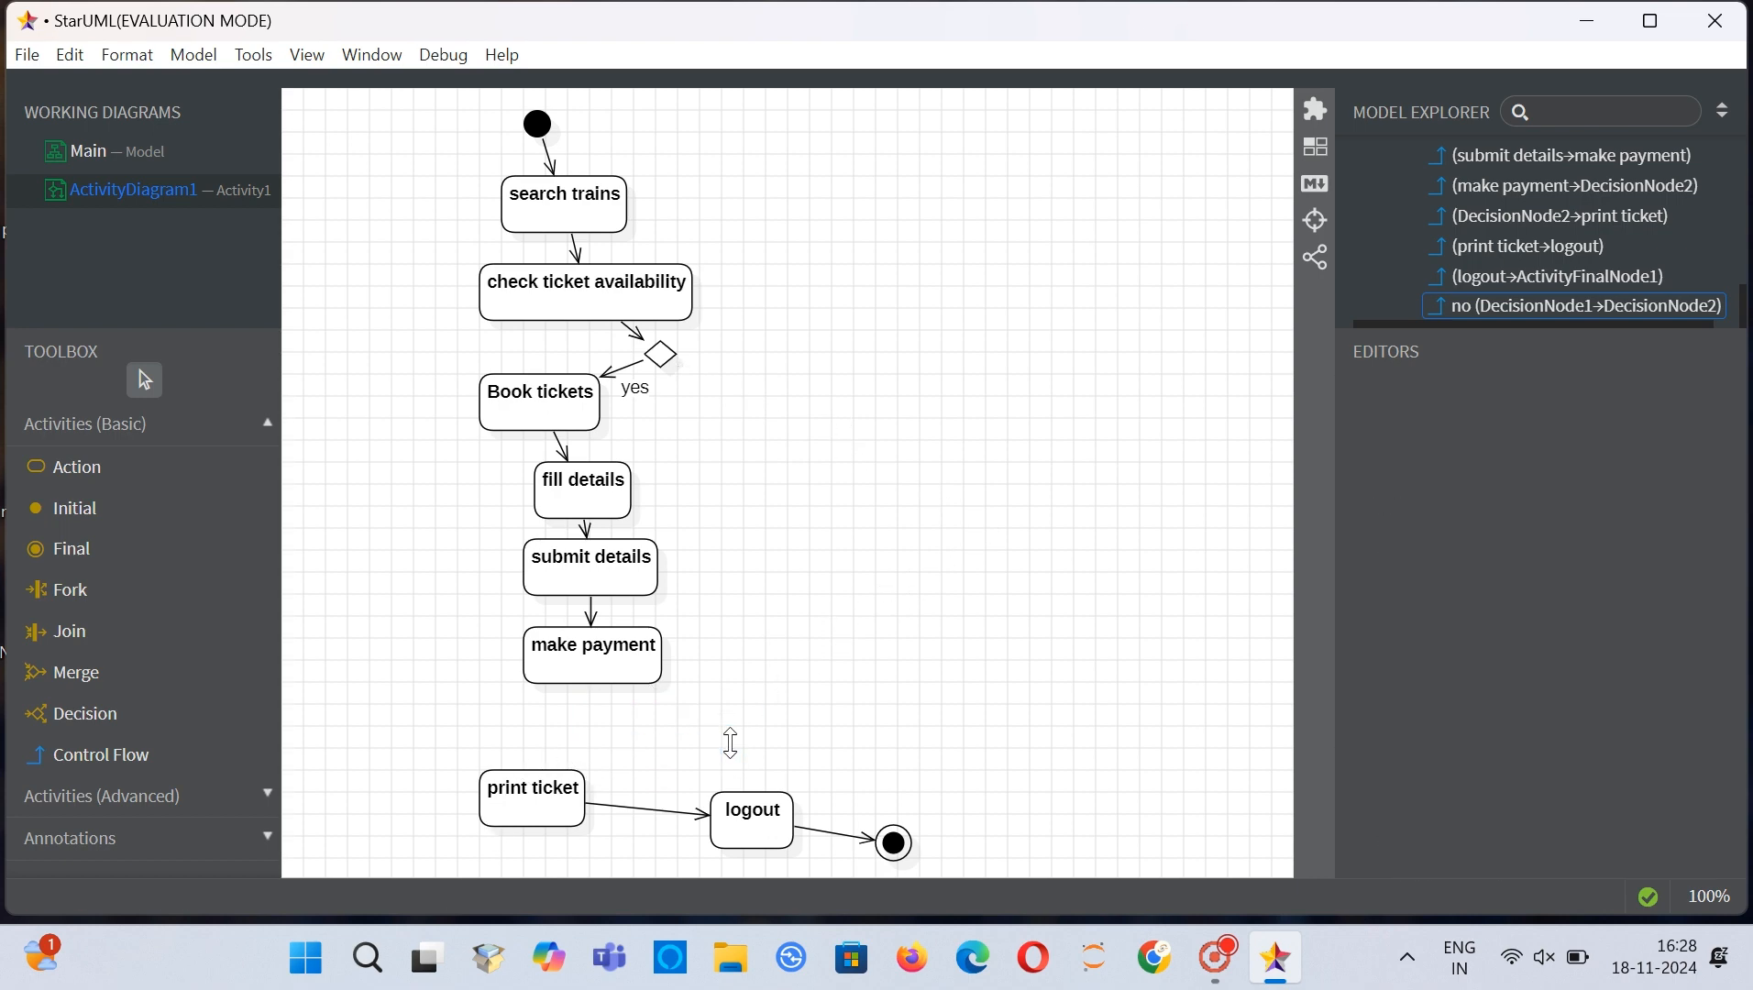
Step: Move "print ticket" directly below "make payment" and draw a control flow from "make payment" to it
drag(551, 800, 609, 751)
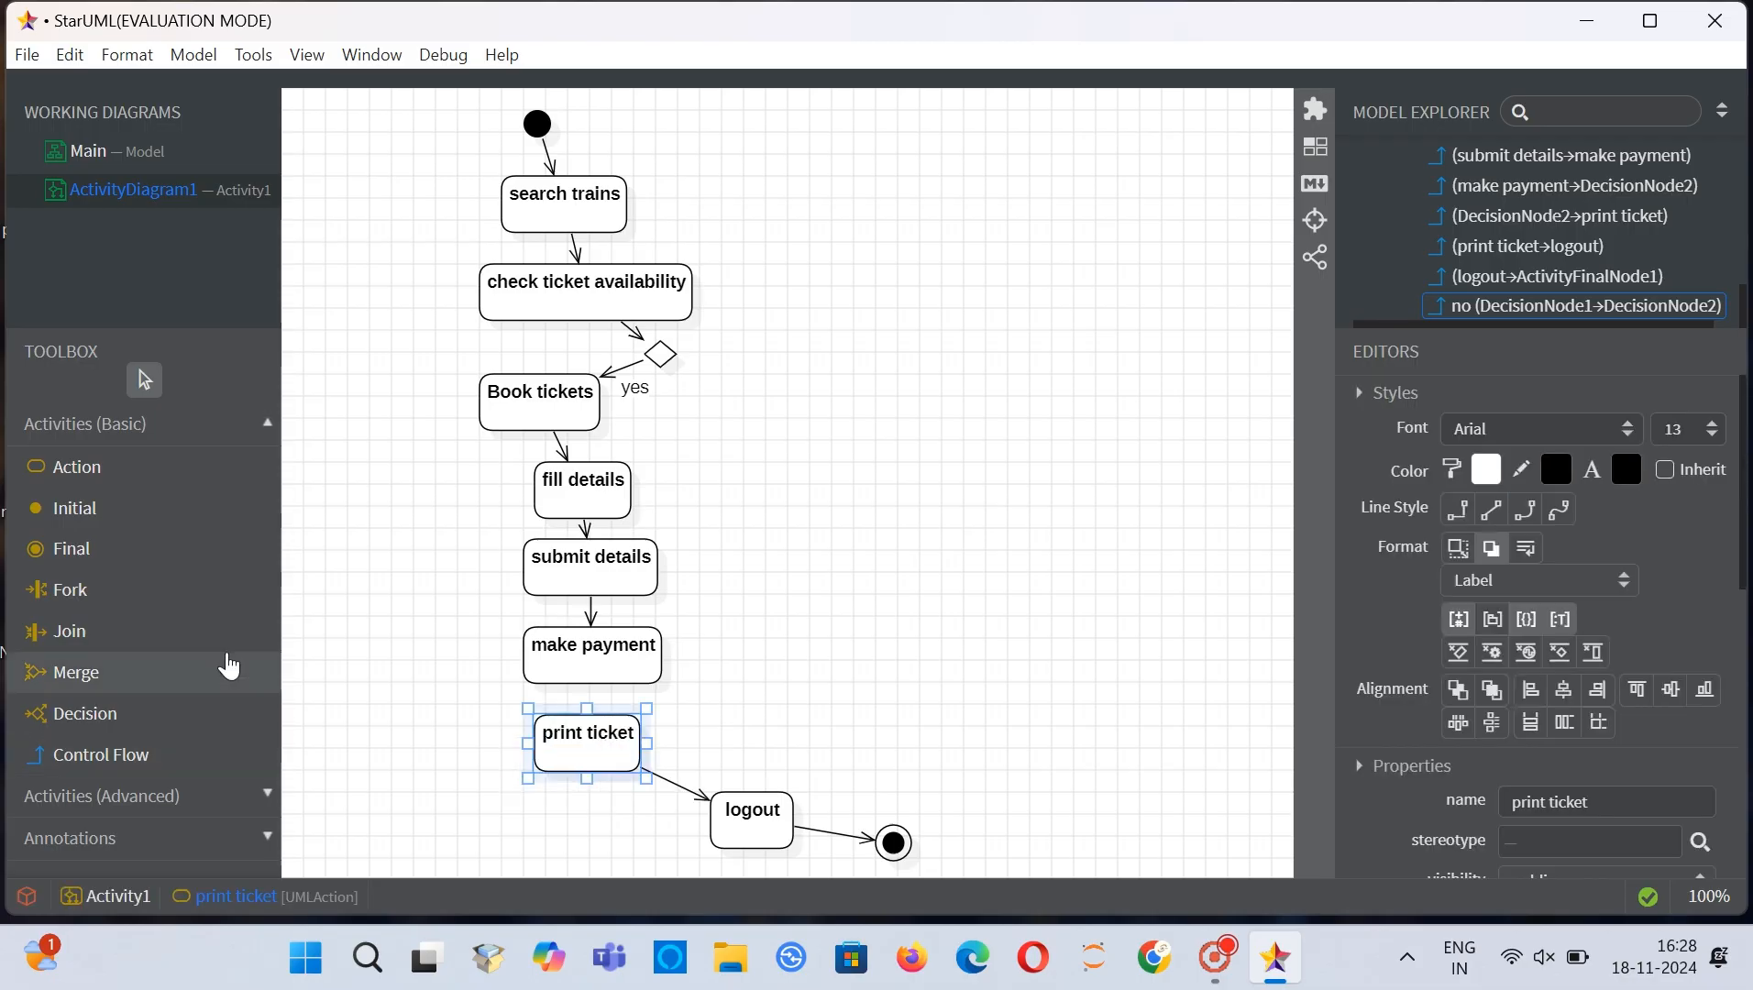
click(75, 773)
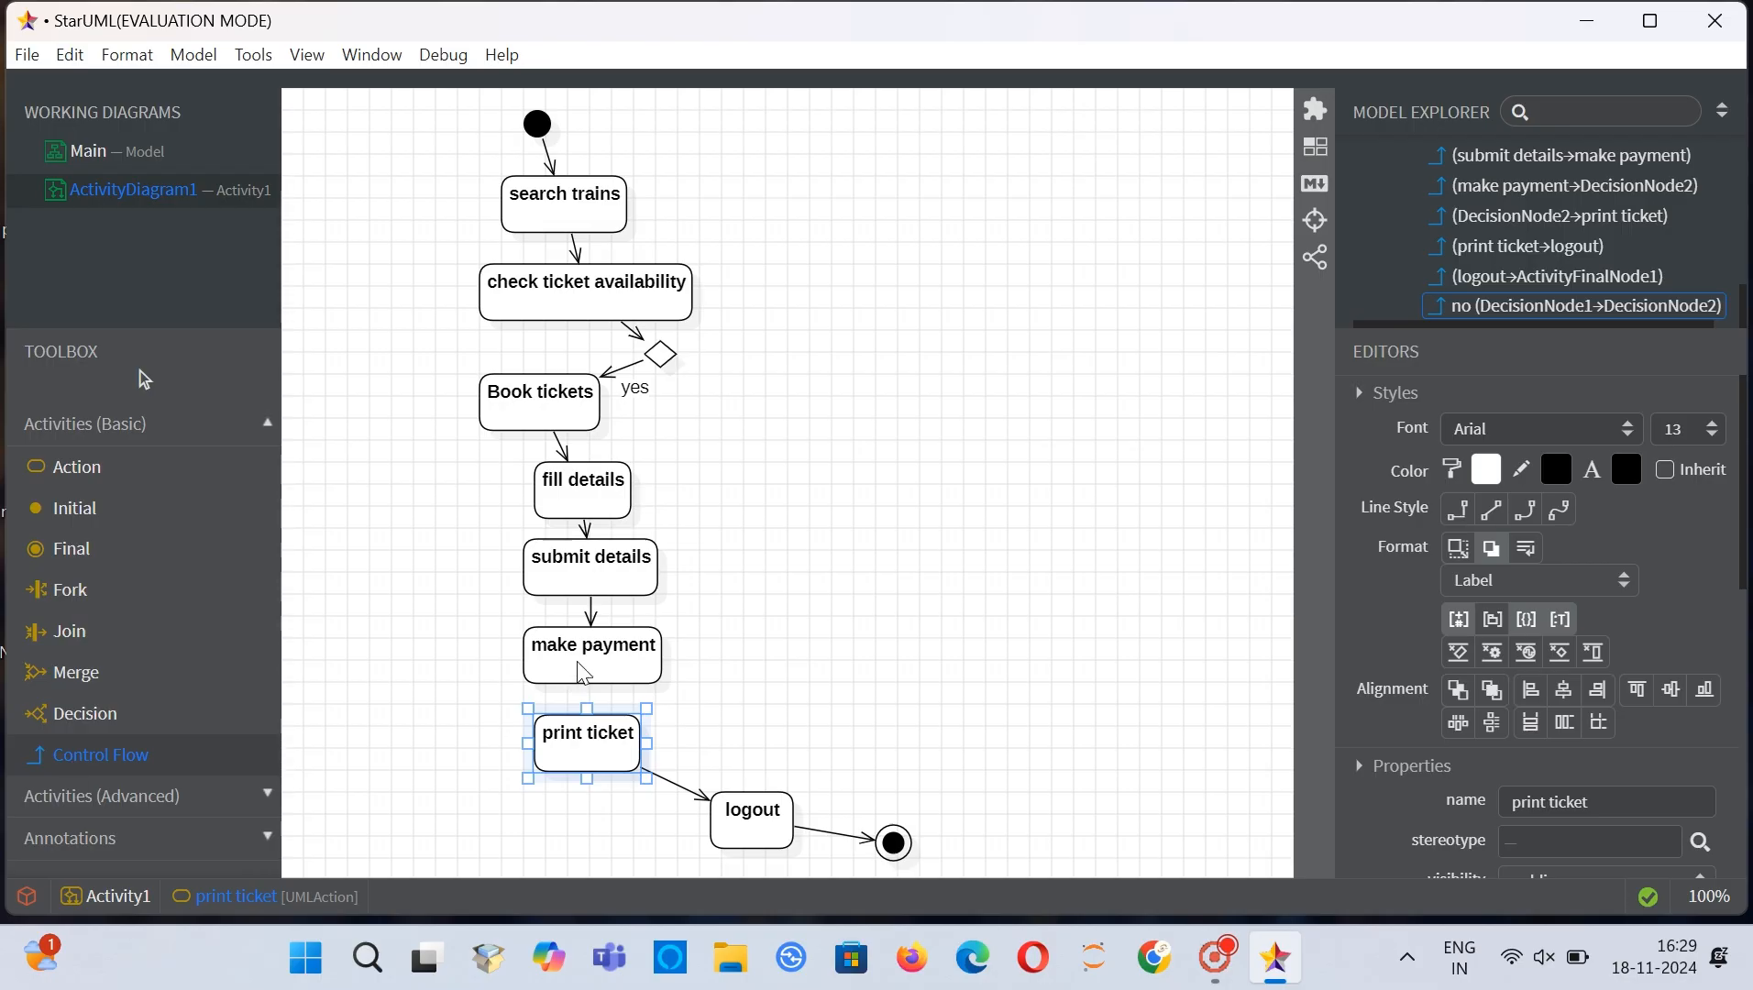
drag(584, 674, 589, 743)
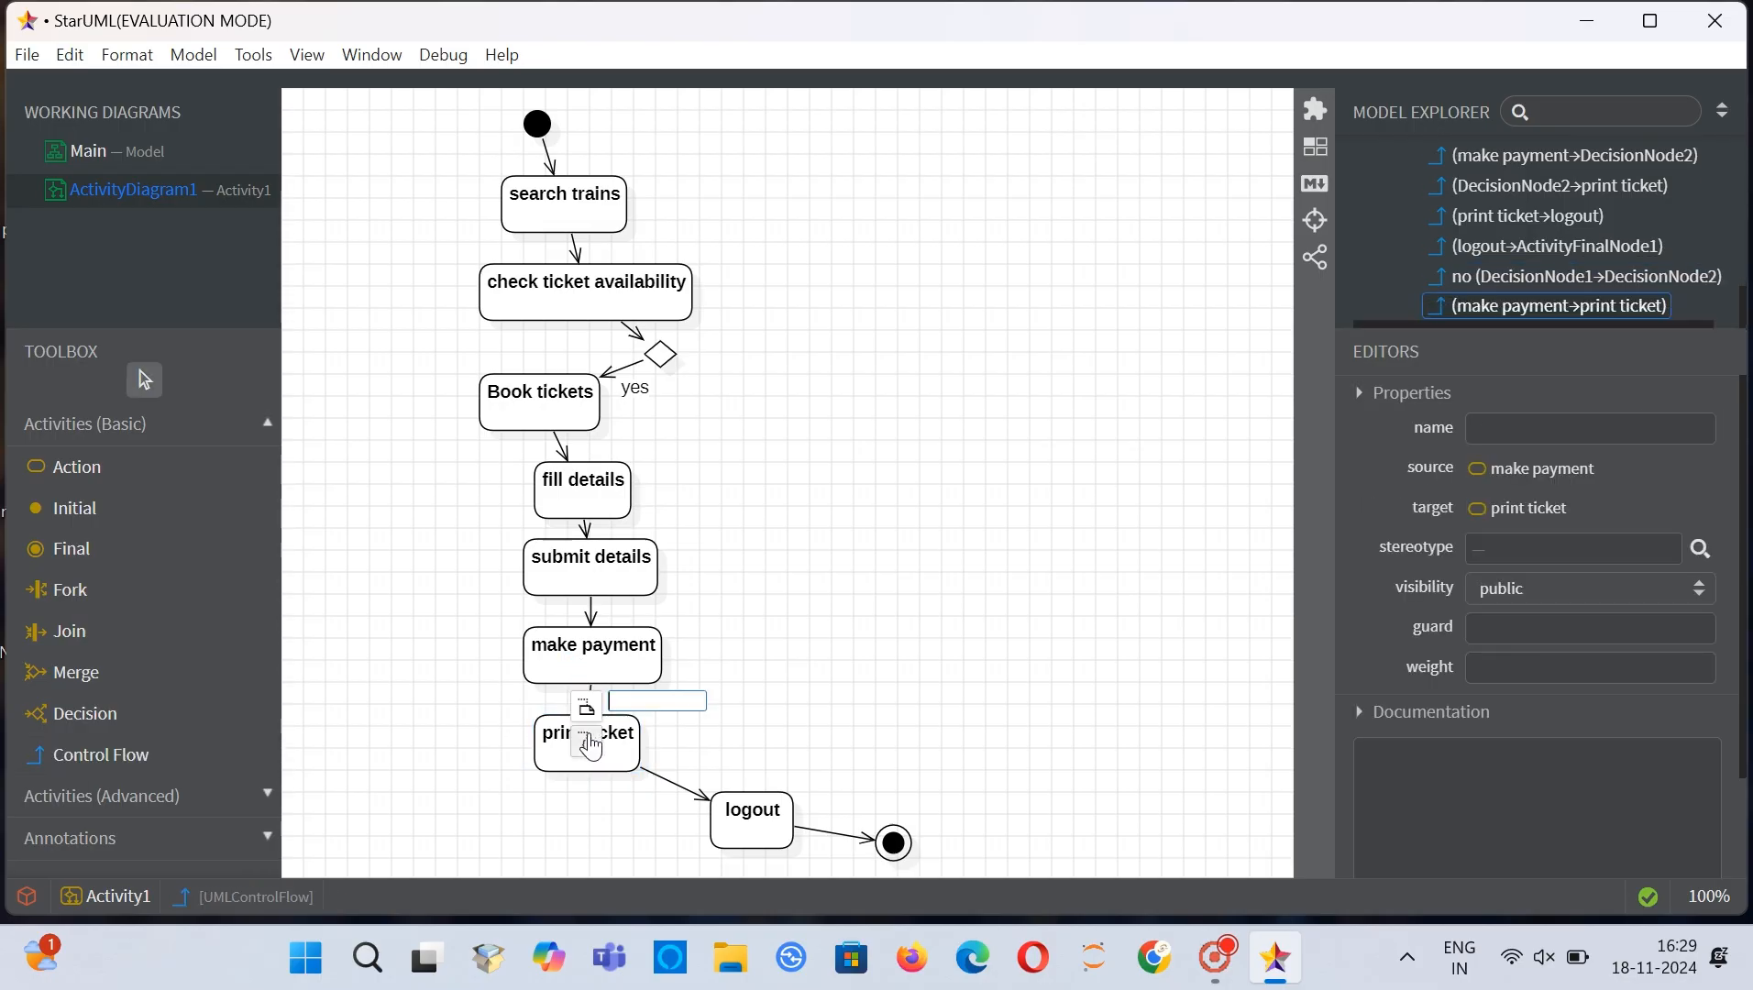
click(867, 661)
Step: Delete the control flow from "print ticket" to "logout" and place a decision node between the two actions
click(679, 790)
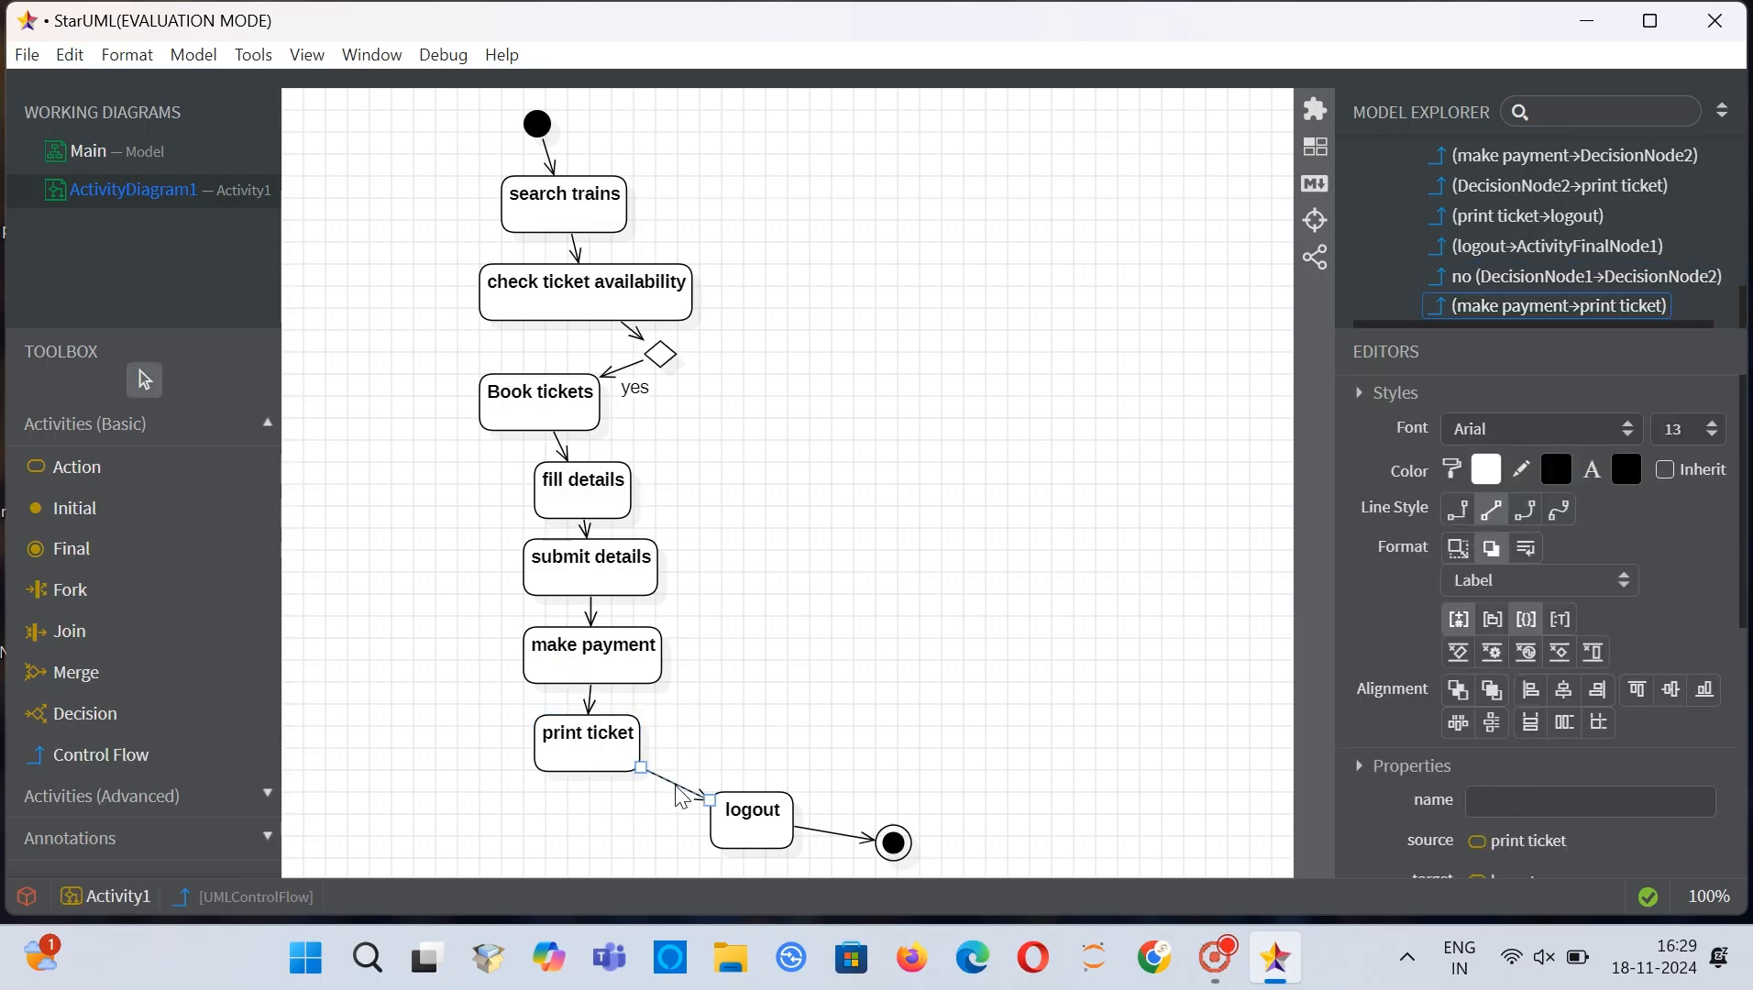
key(Delete)
click(102, 712)
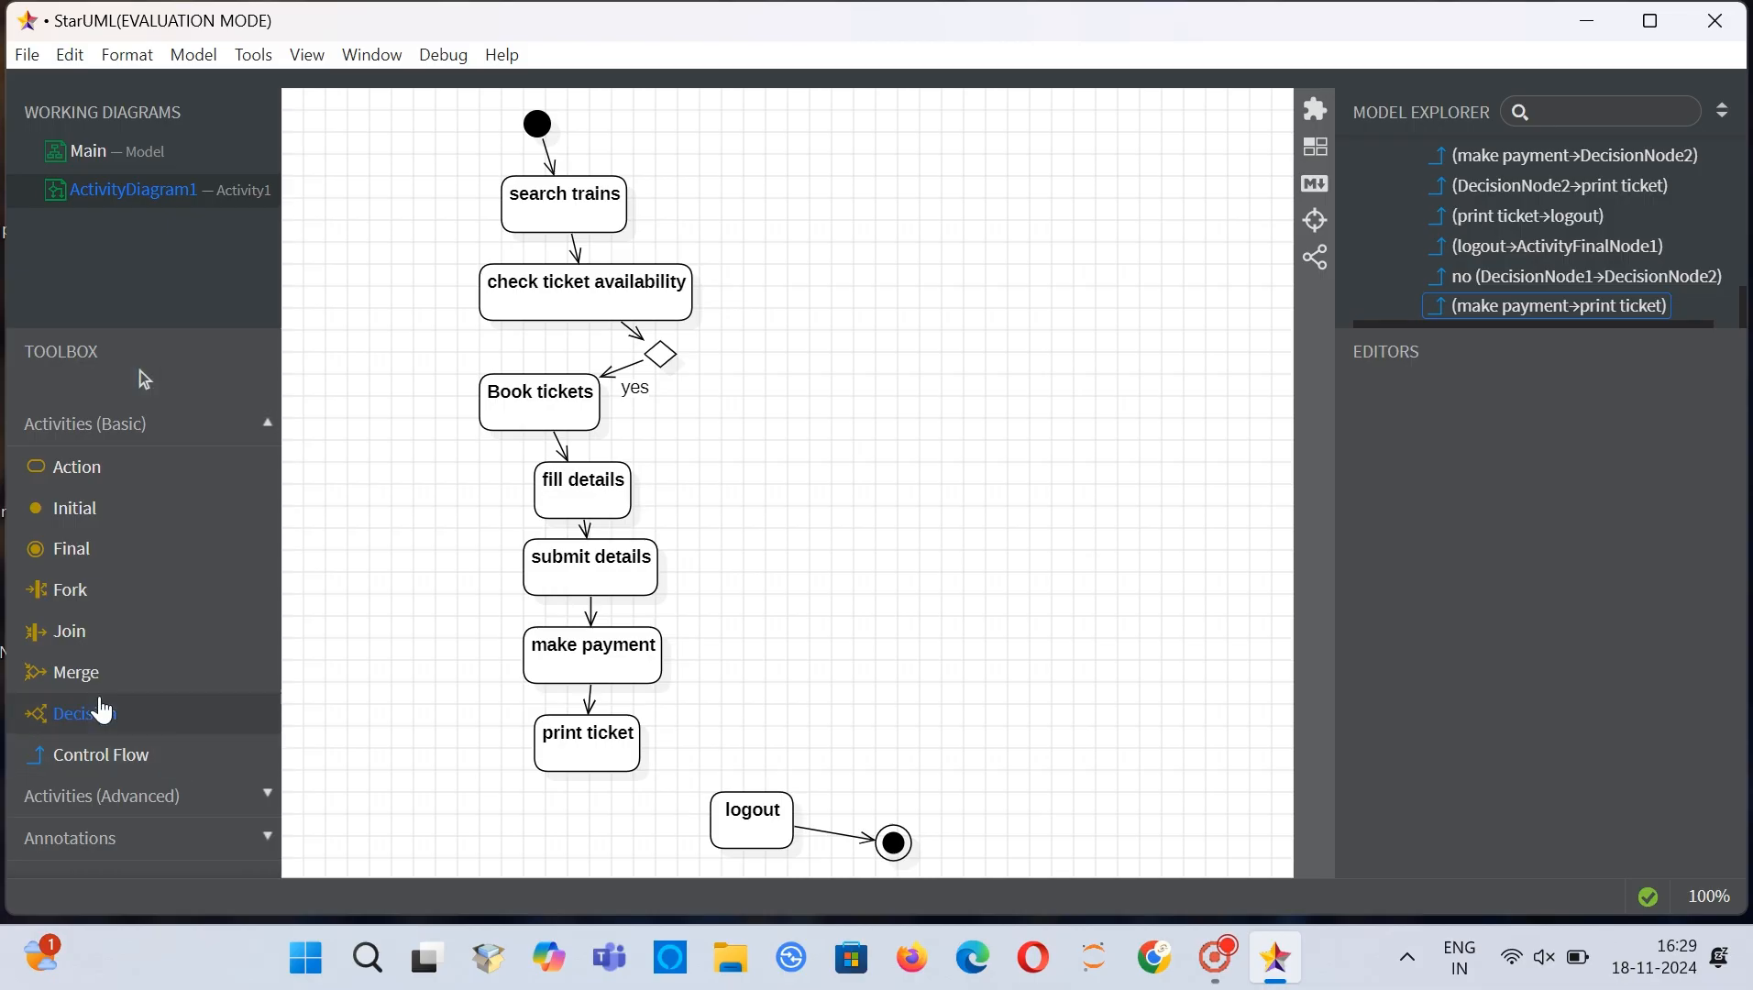
click(703, 751)
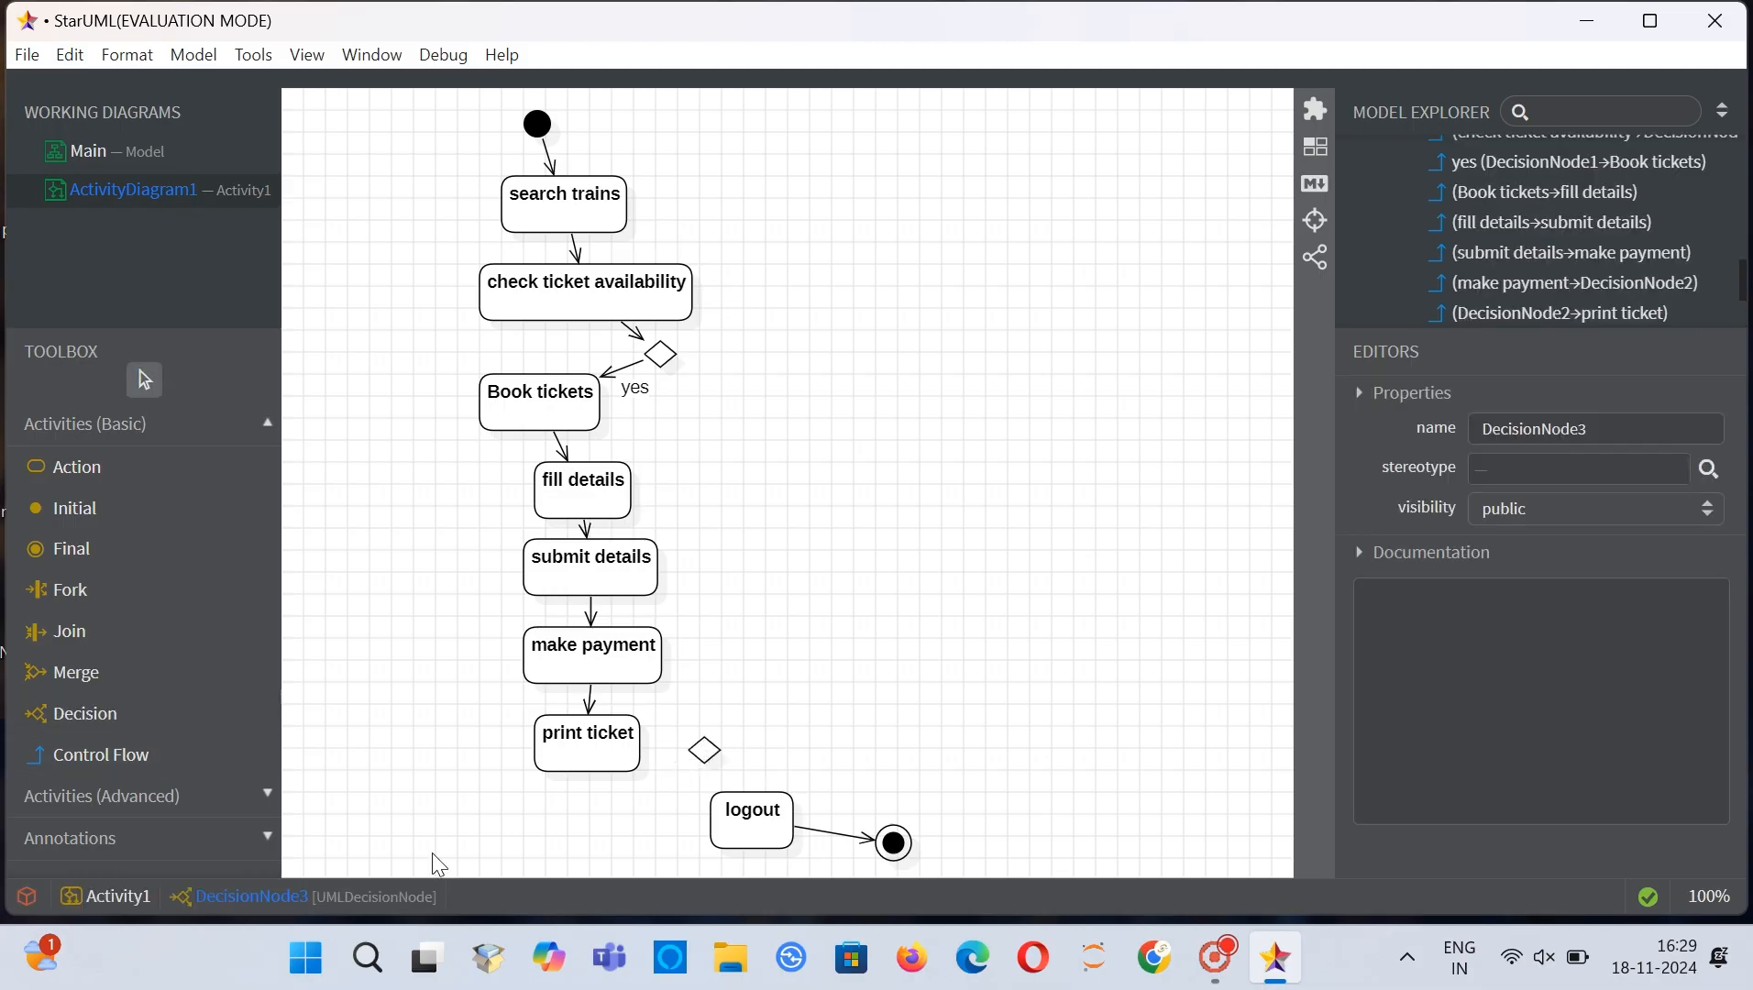
Step: Draw control flows from "print ticket" to the new decision node and from that node to "logout"
click(145, 762)
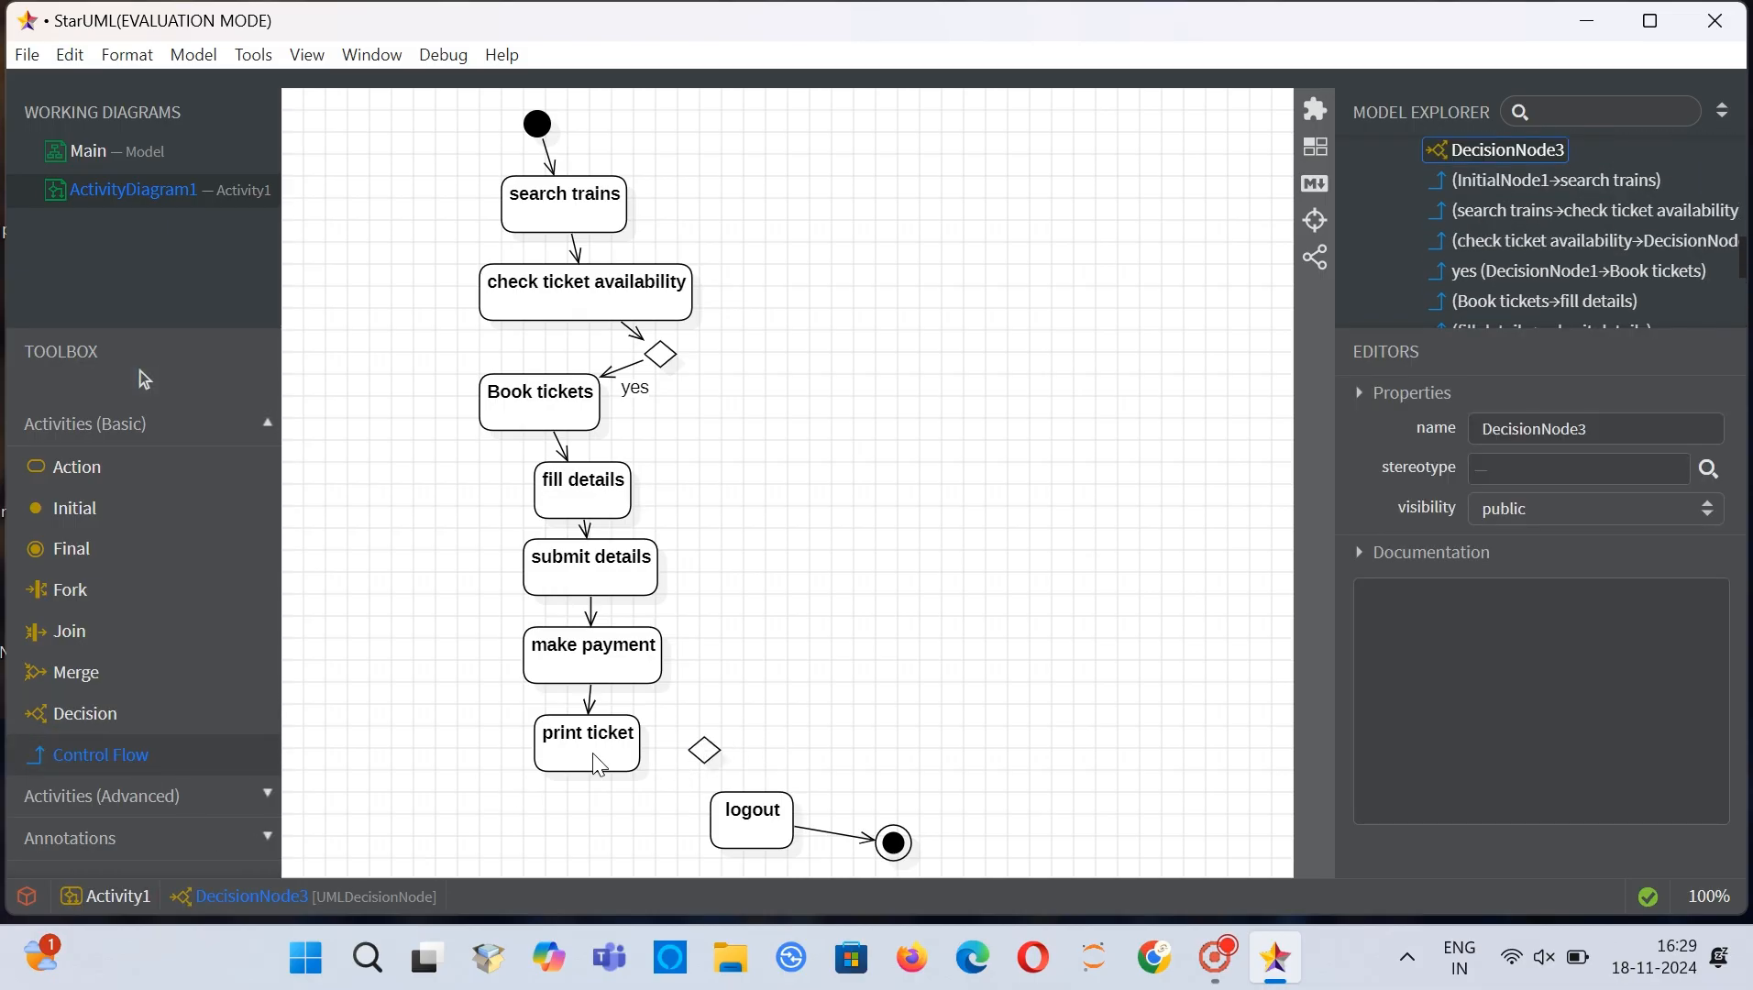
drag(589, 738, 711, 759)
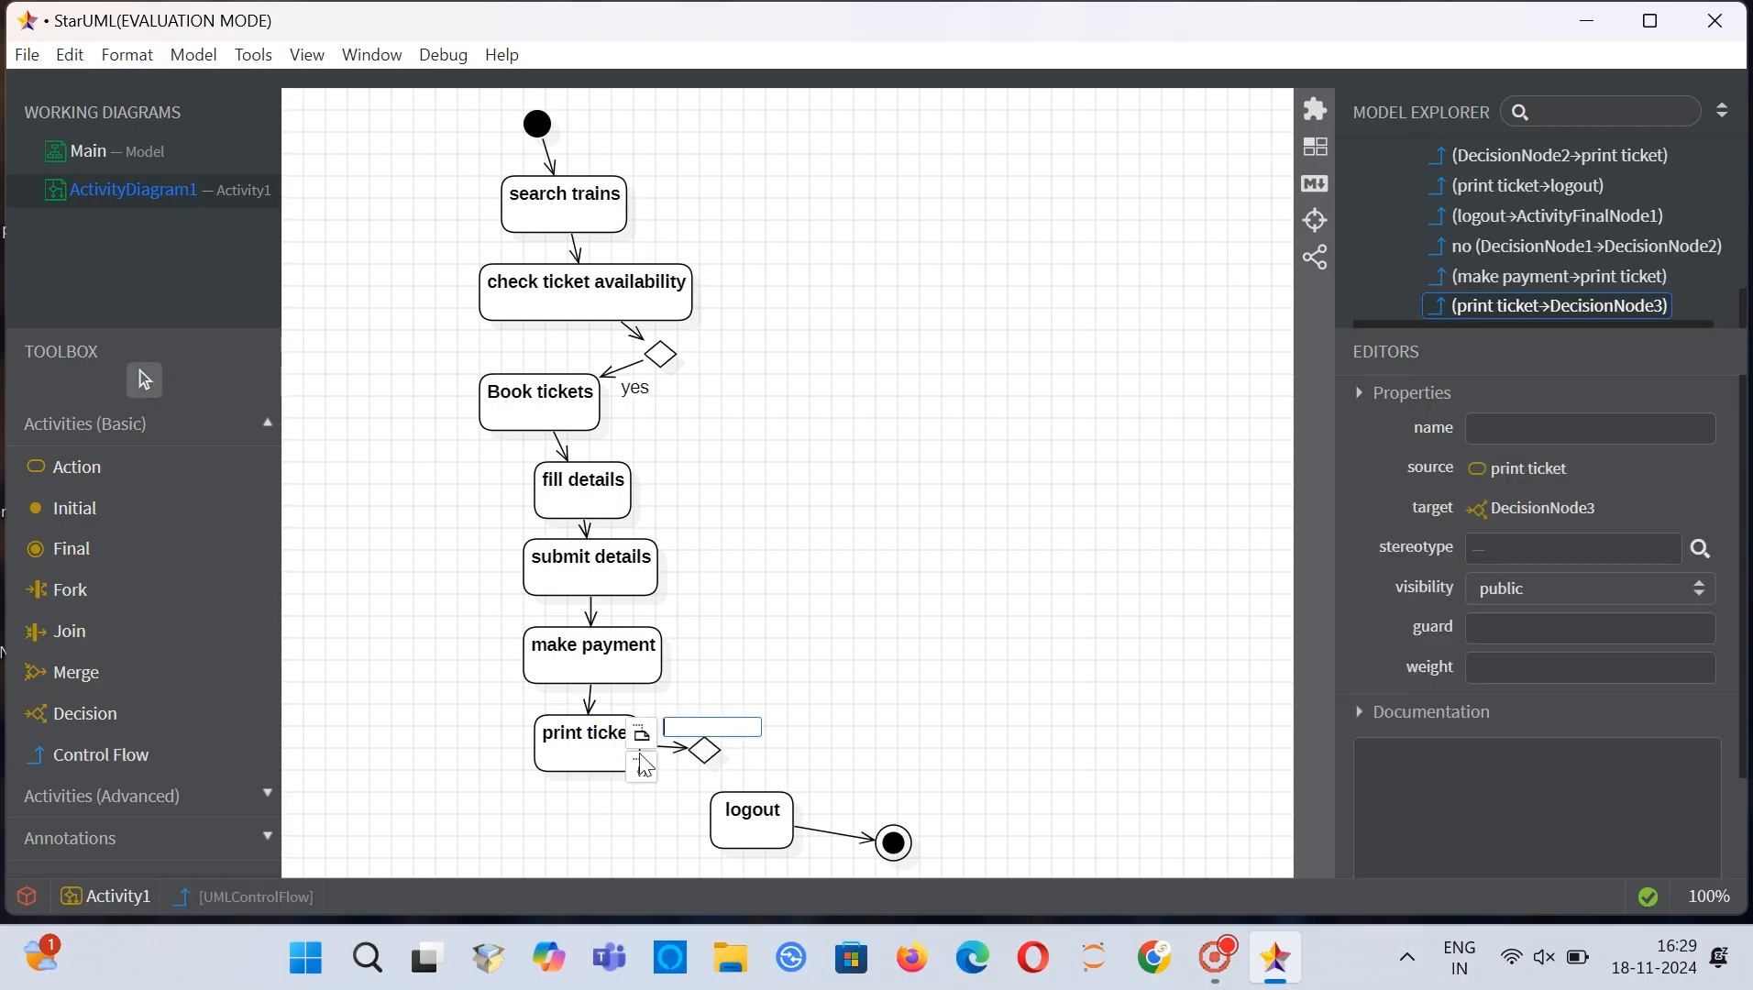
click(108, 758)
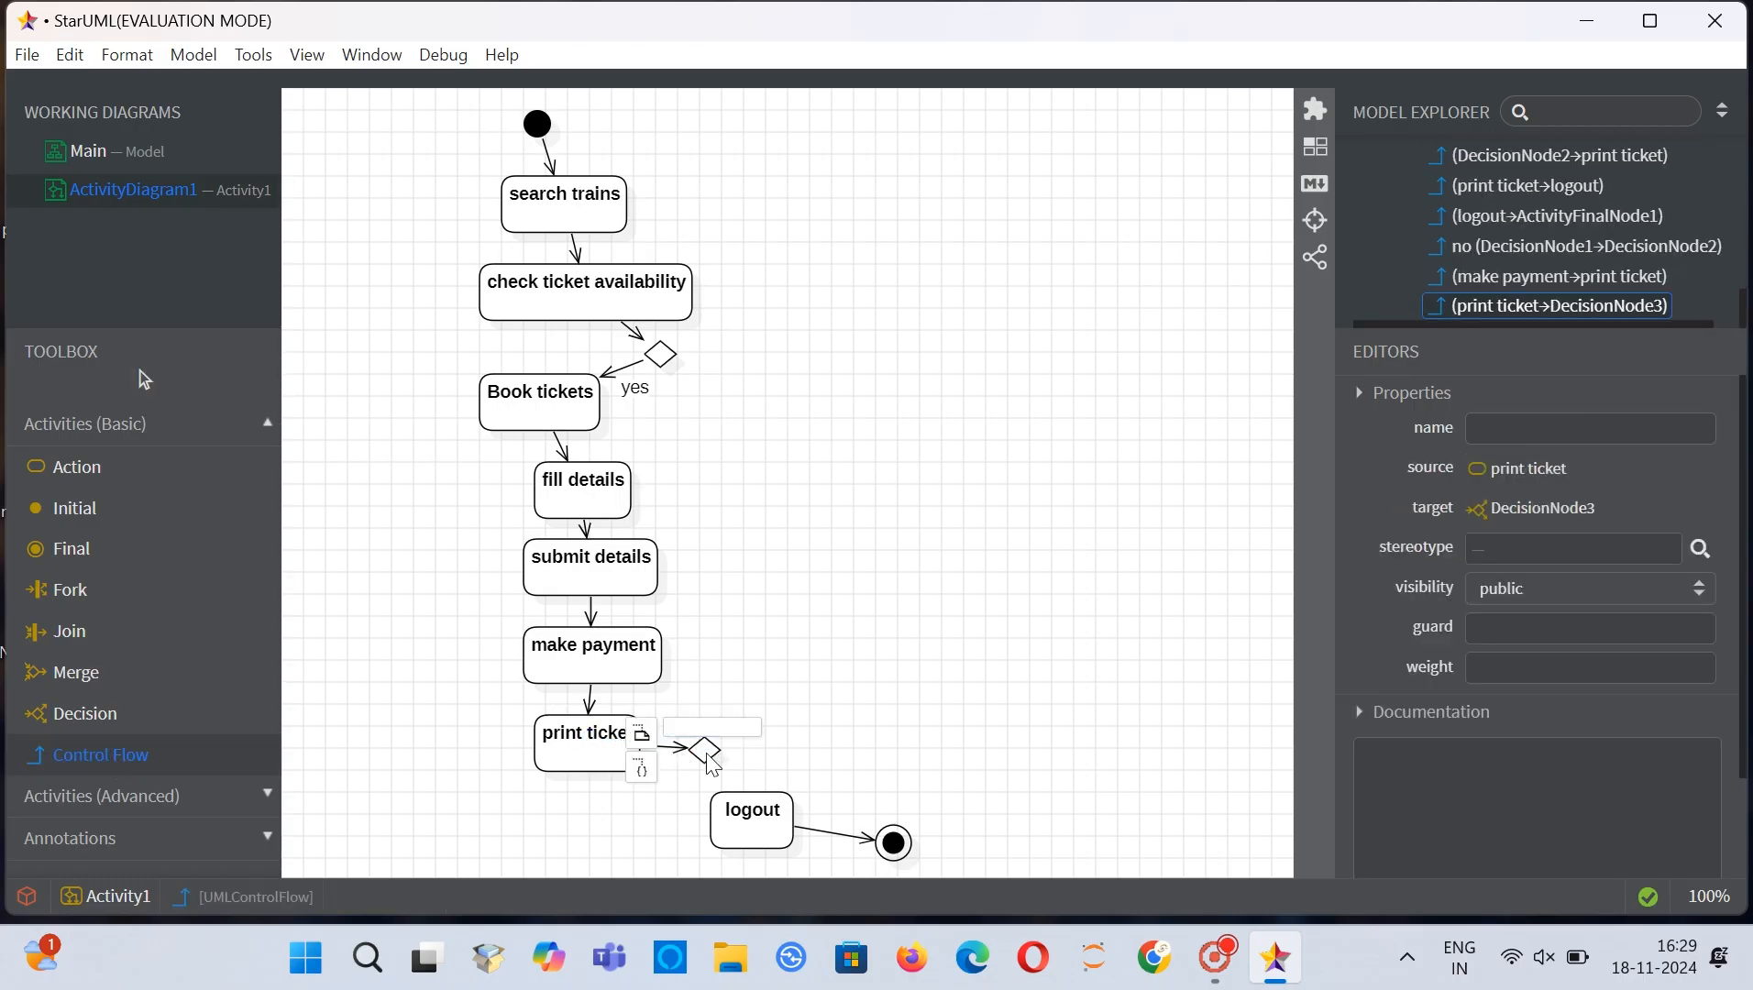
drag(711, 761, 754, 819)
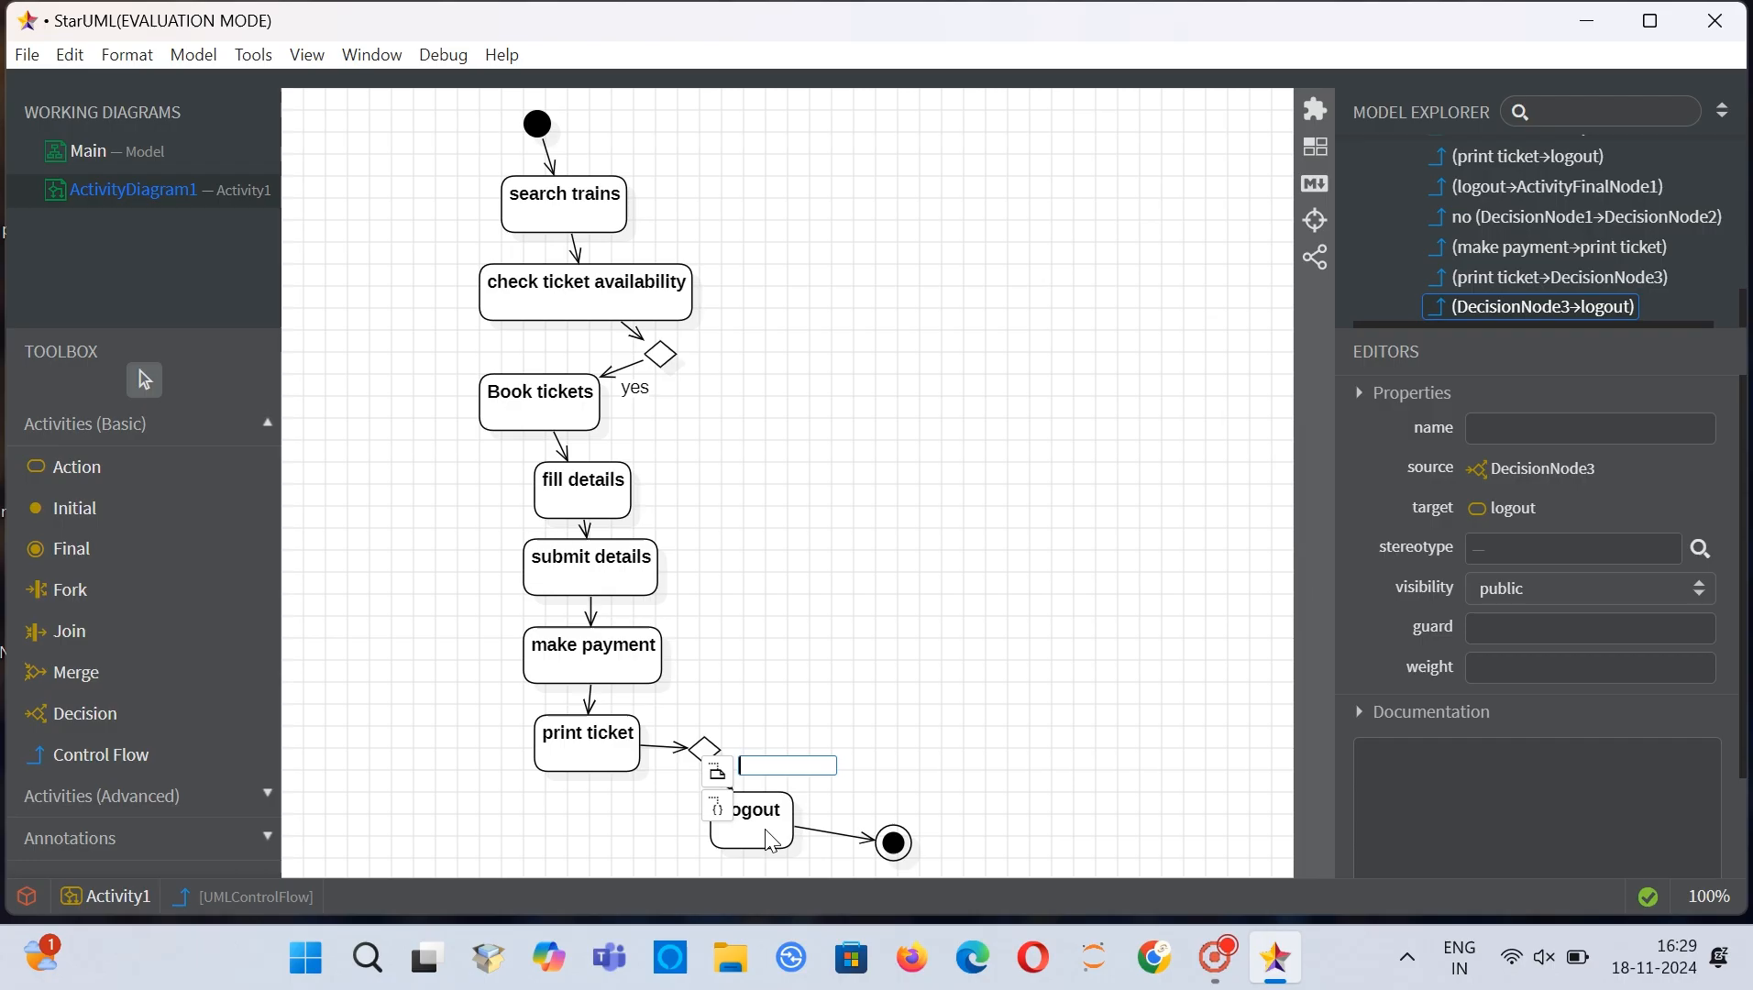
click(892, 654)
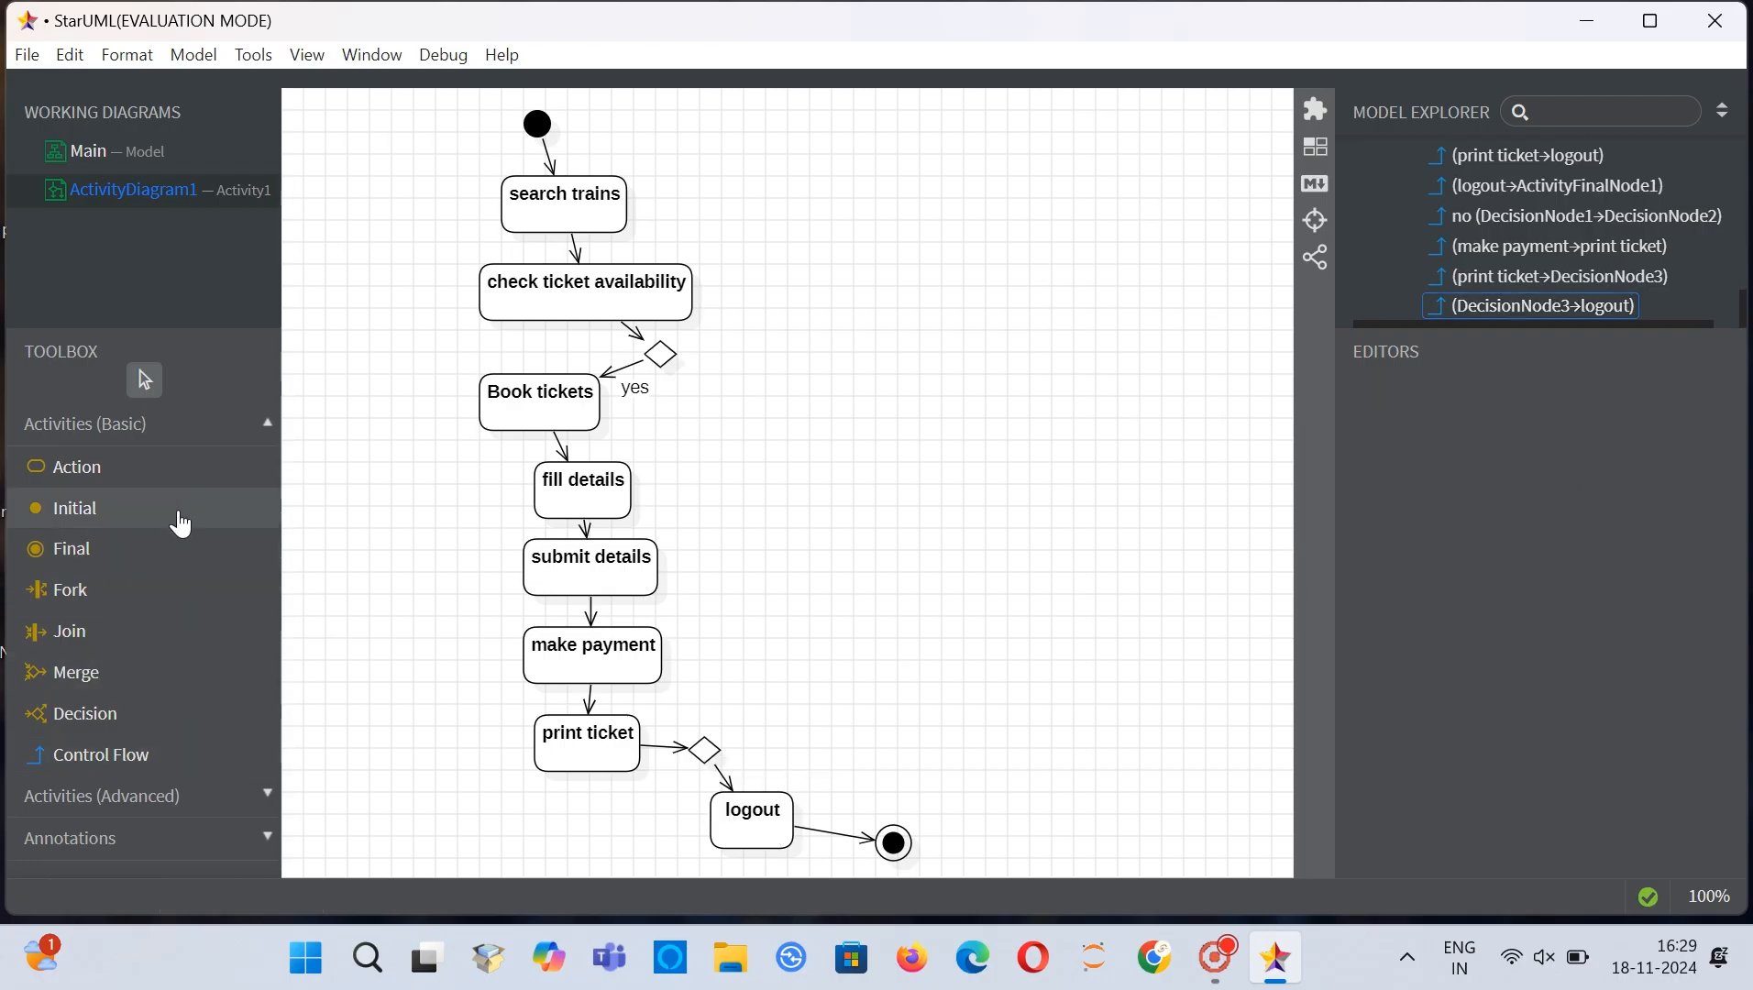
Step: Draw a control flow from the upper decision node to the lower one and bend it out to the right of the actions
click(143, 773)
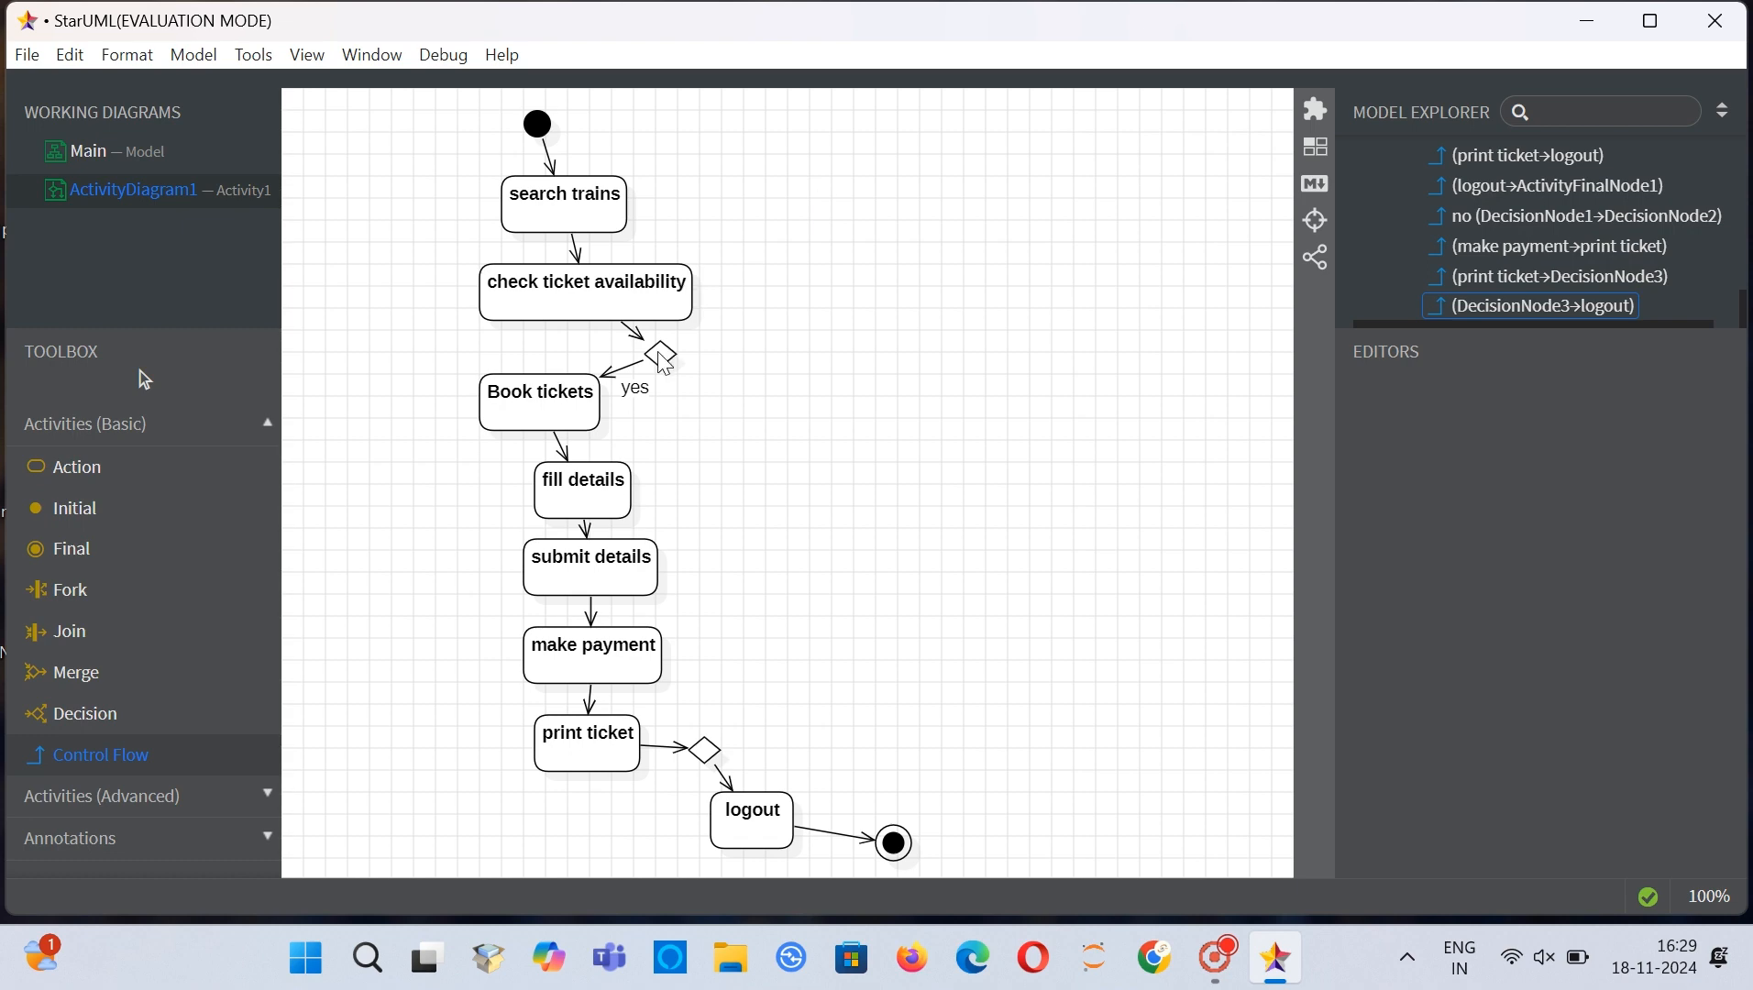
drag(665, 364, 713, 755)
click(819, 695)
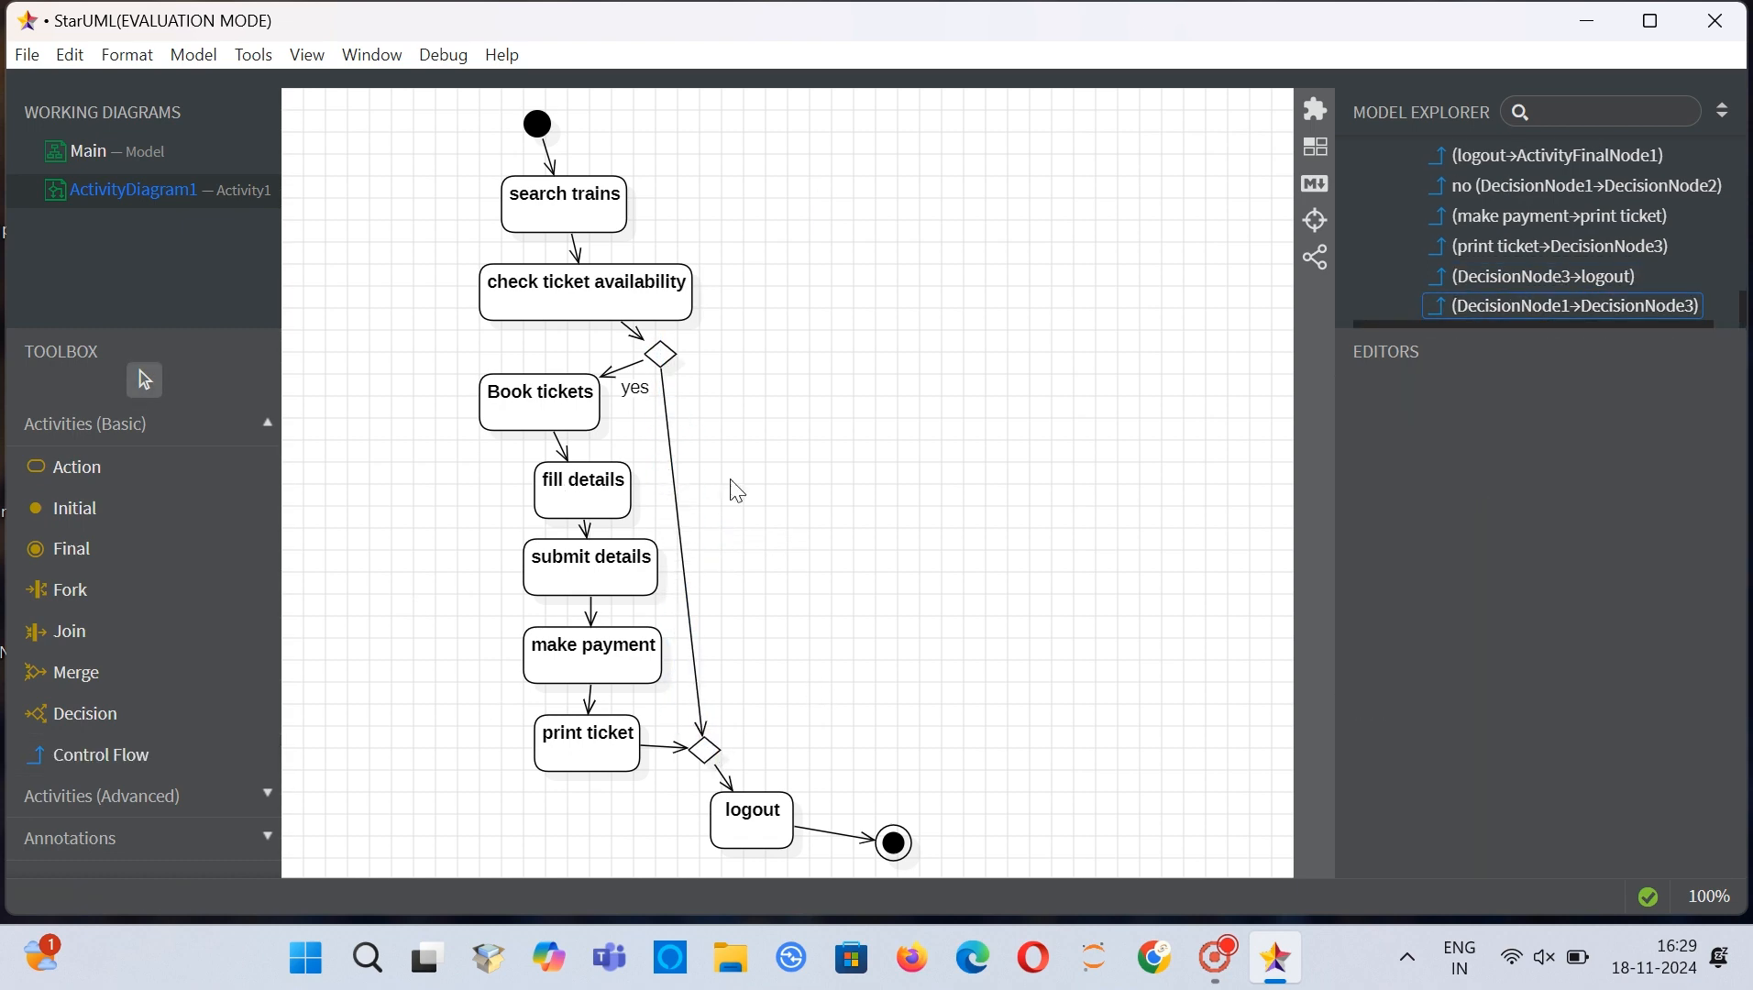
click(681, 529)
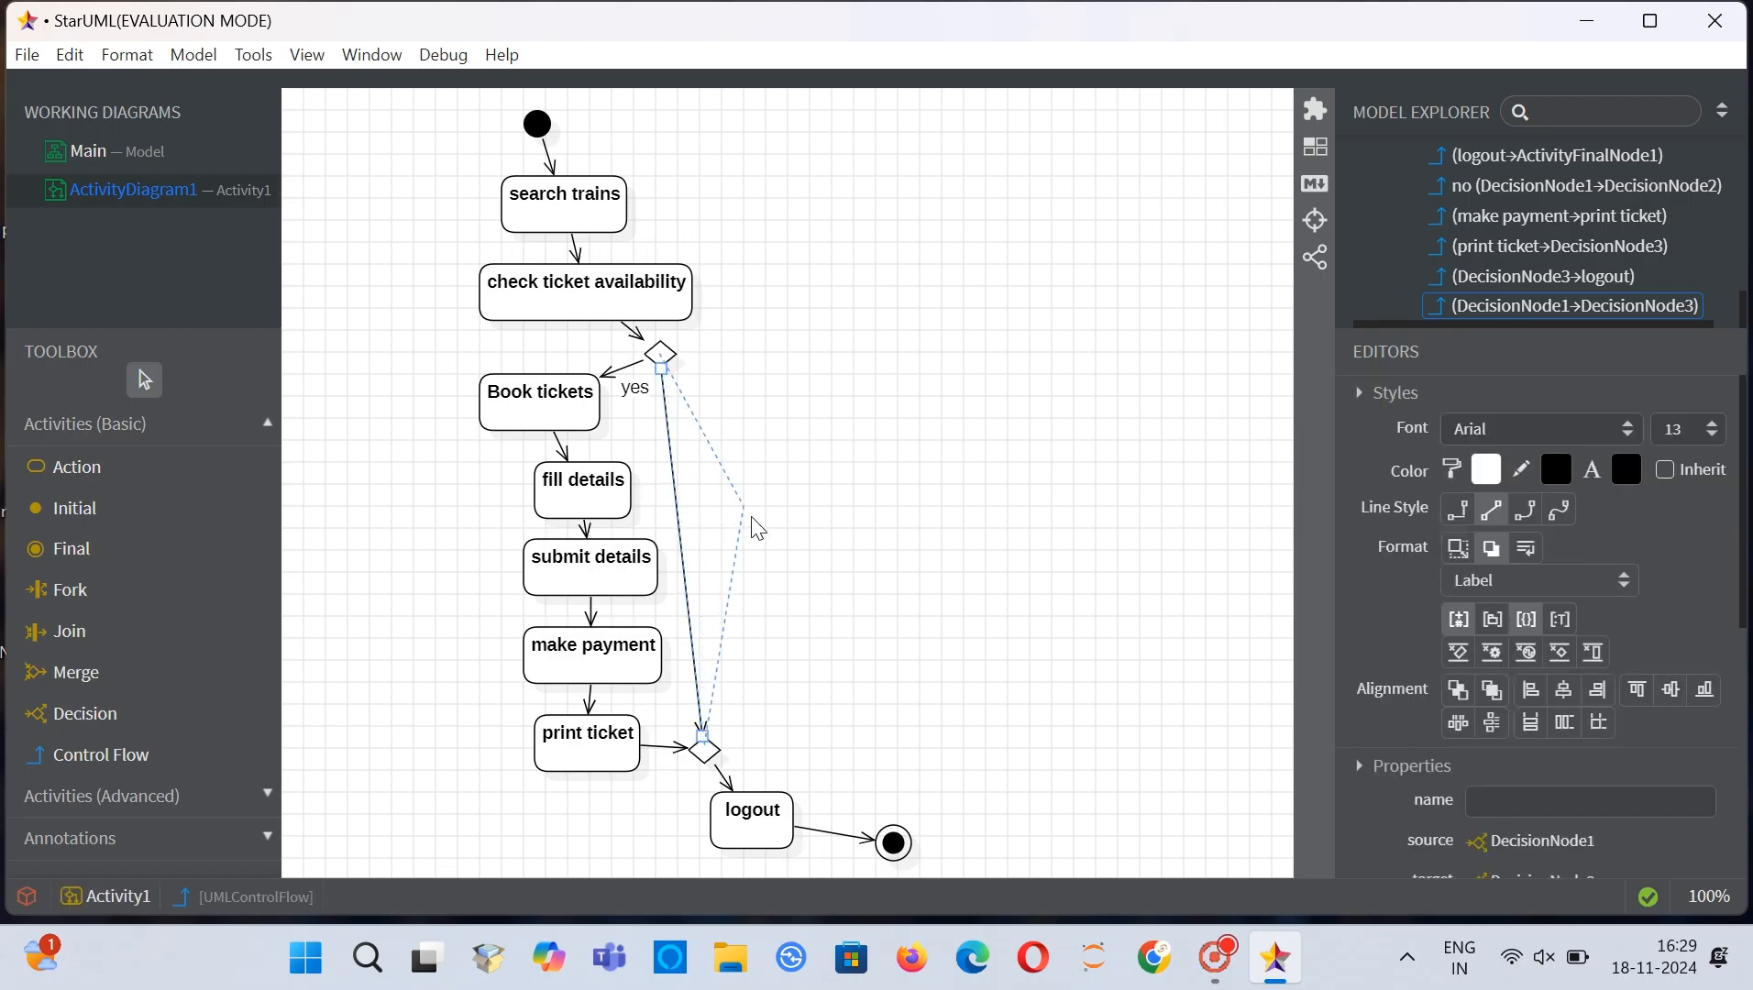
drag(758, 529, 821, 474)
click(1019, 620)
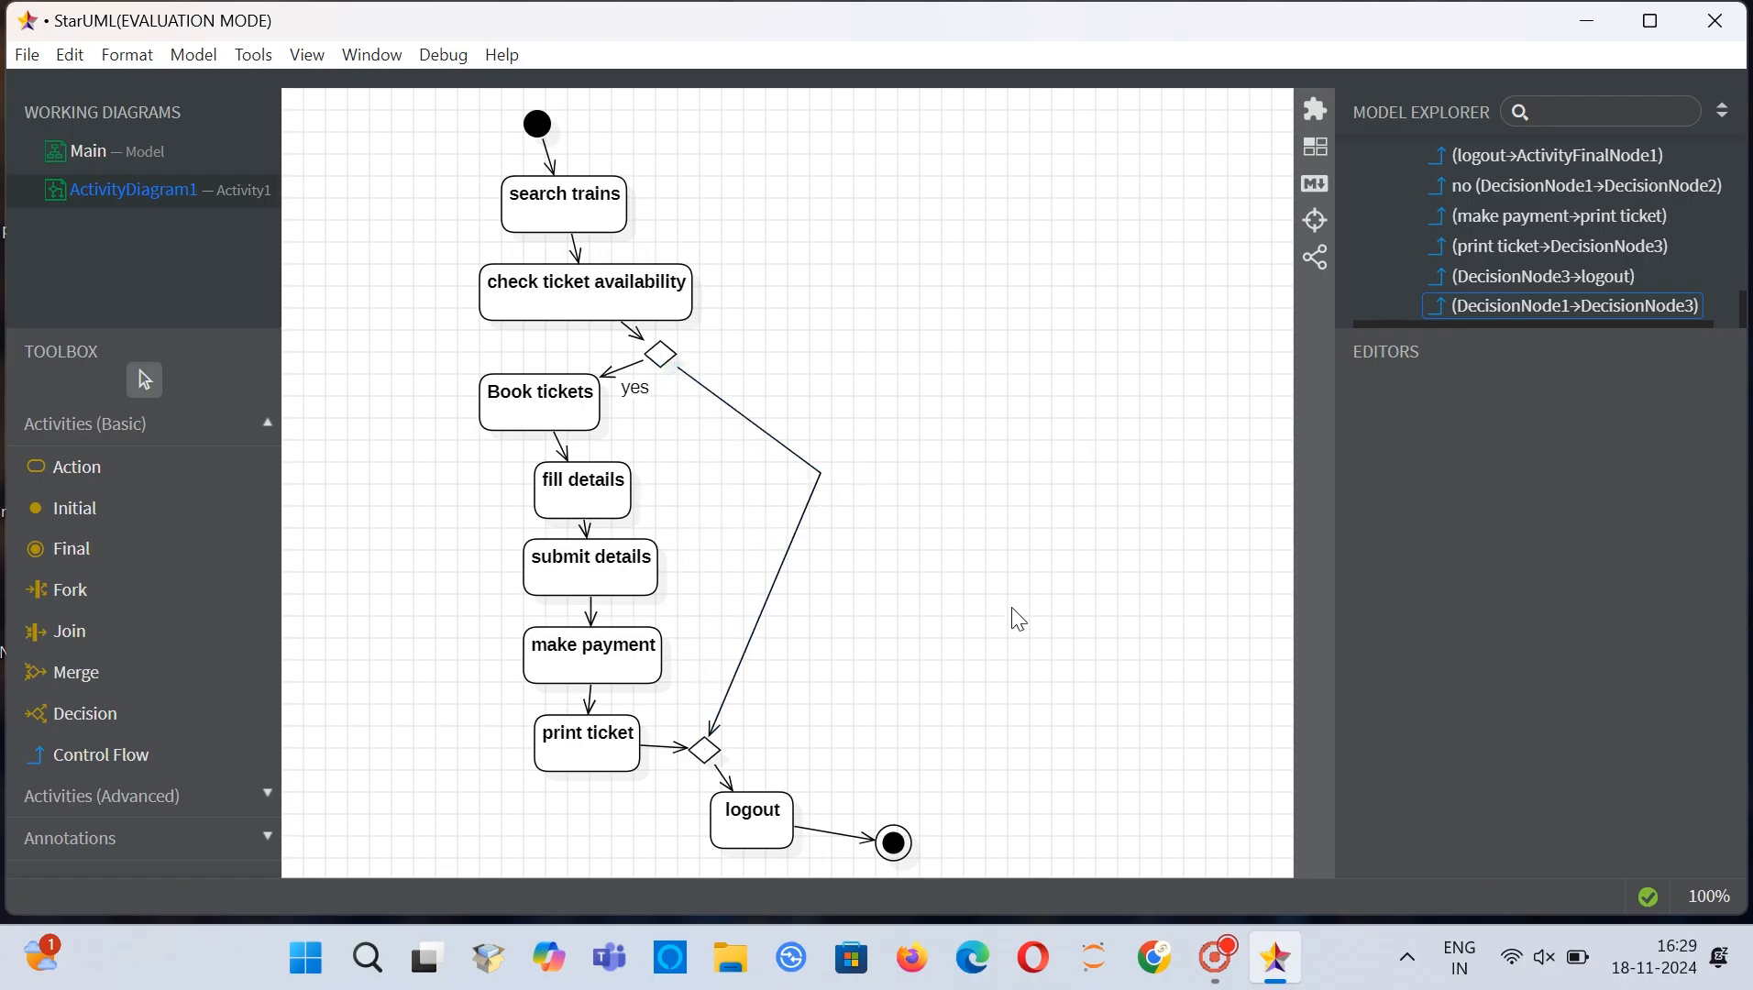
Step: Label the control flow between the two decision nodes "No" and move the label beside its upper segment
double_click(773, 442)
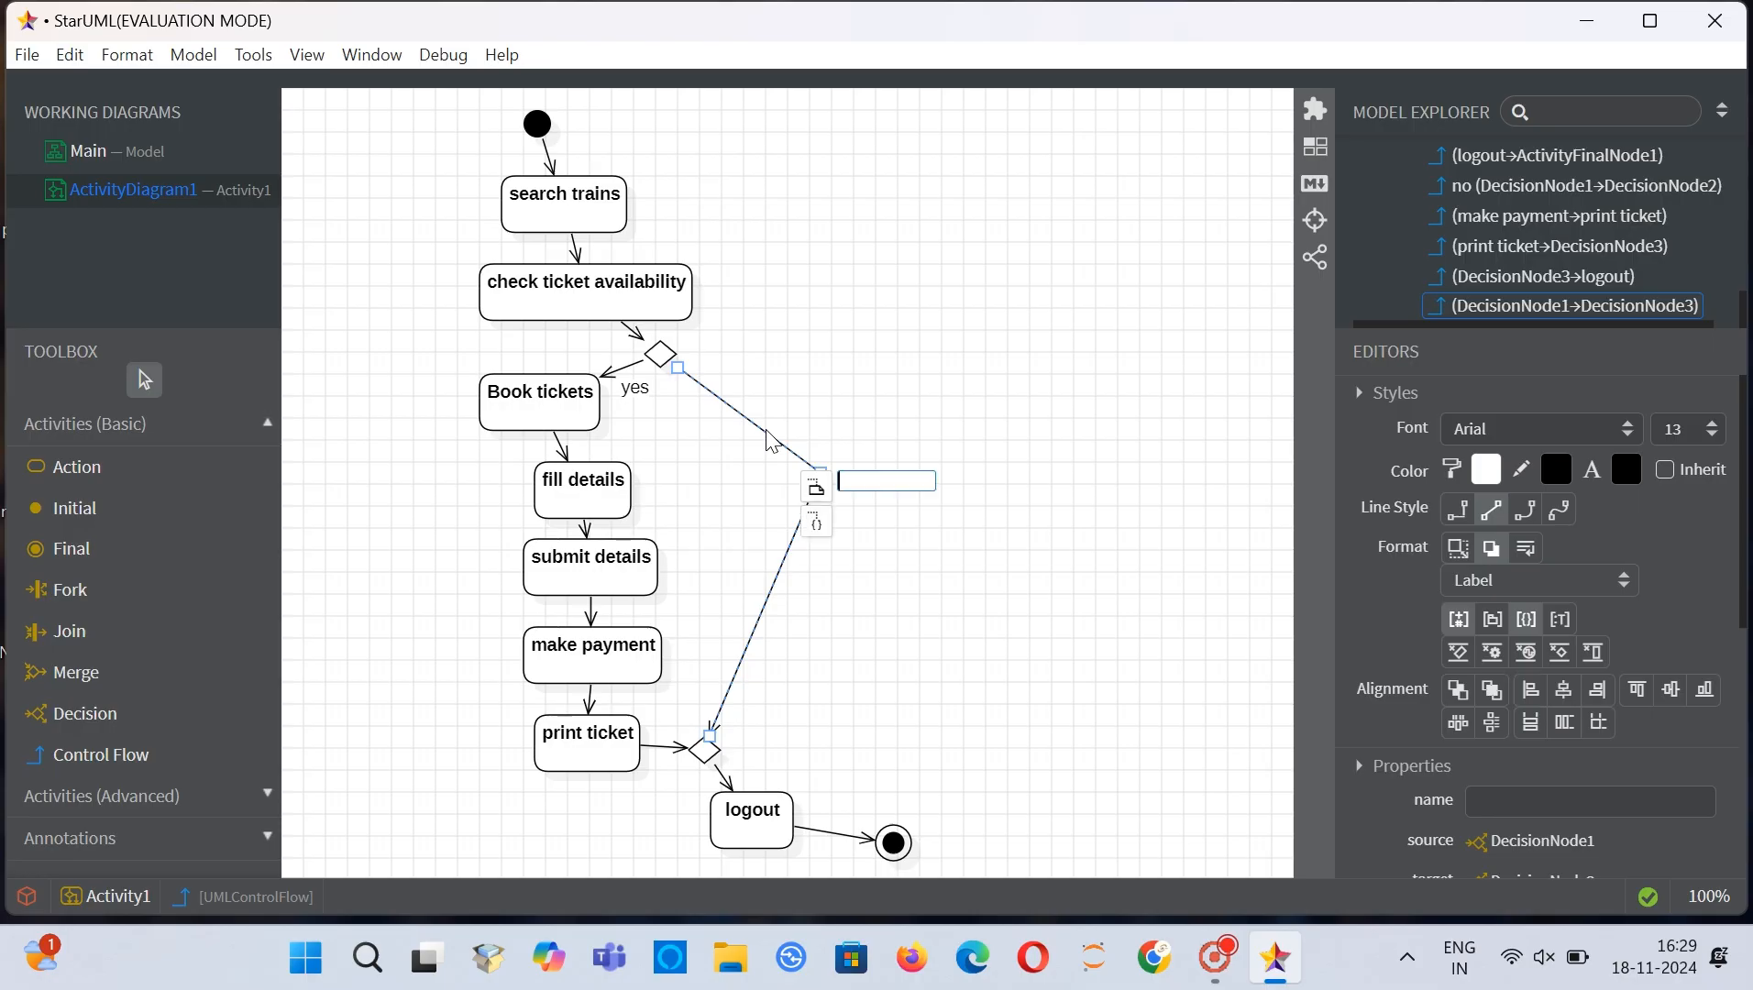
text(No)
click(1008, 716)
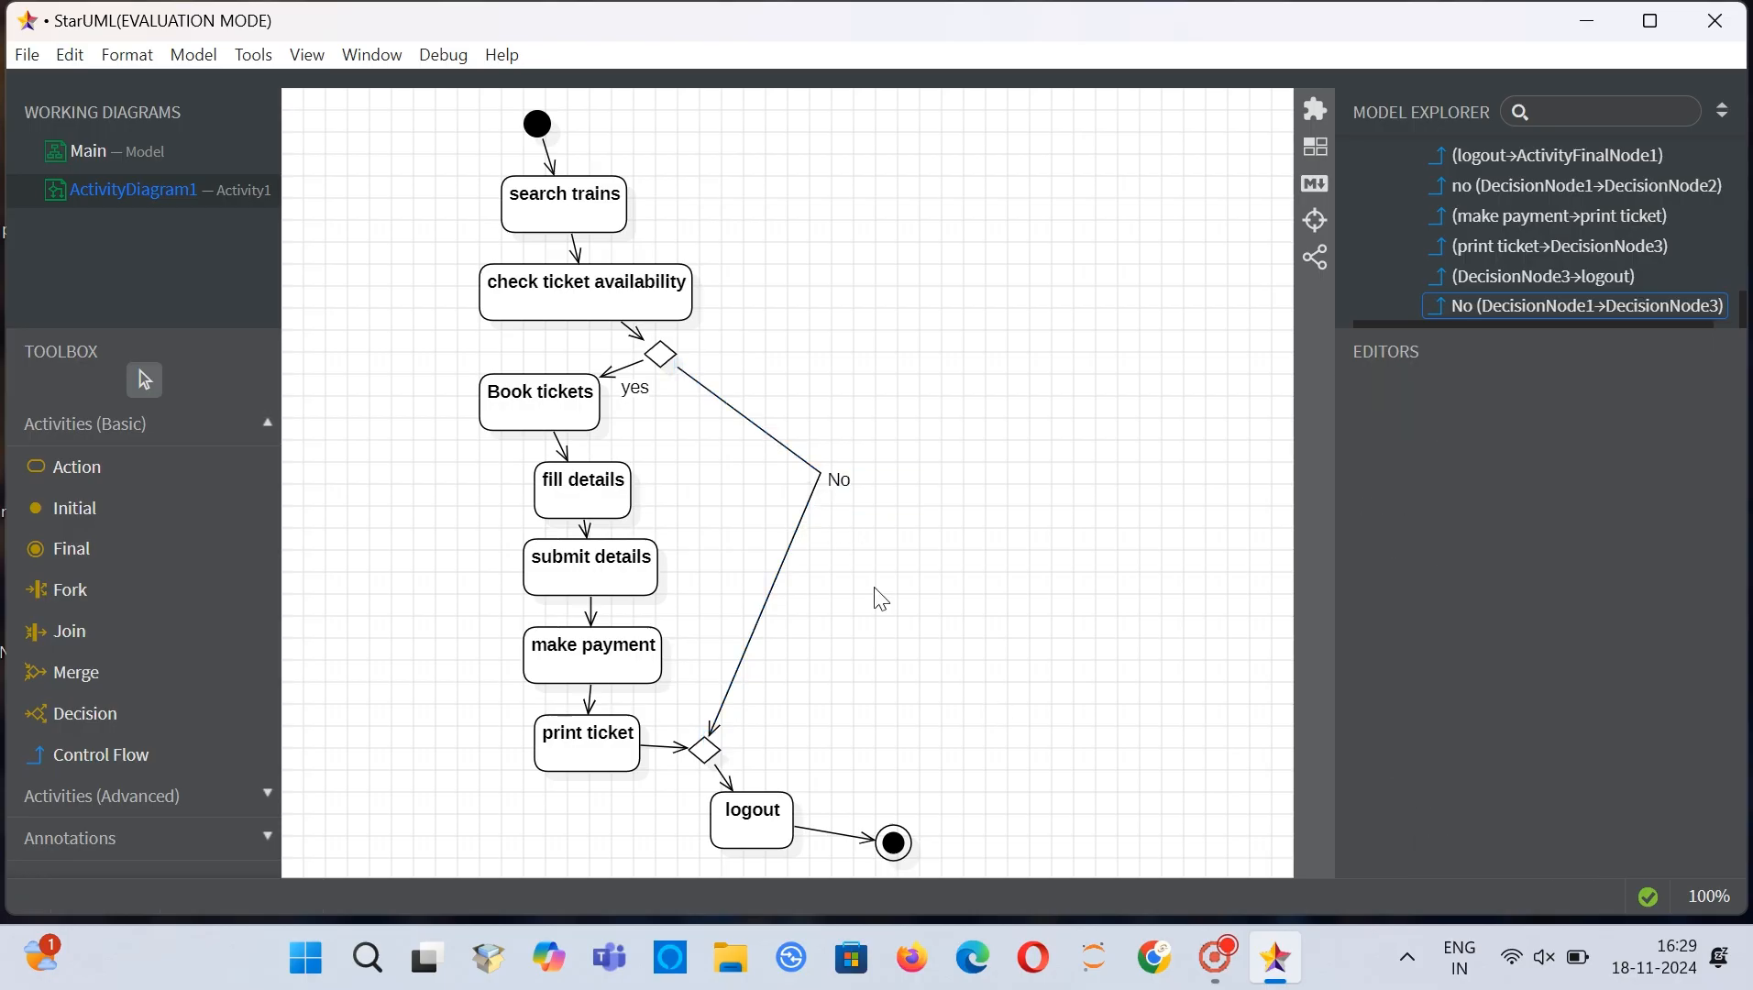
drag(839, 481, 771, 412)
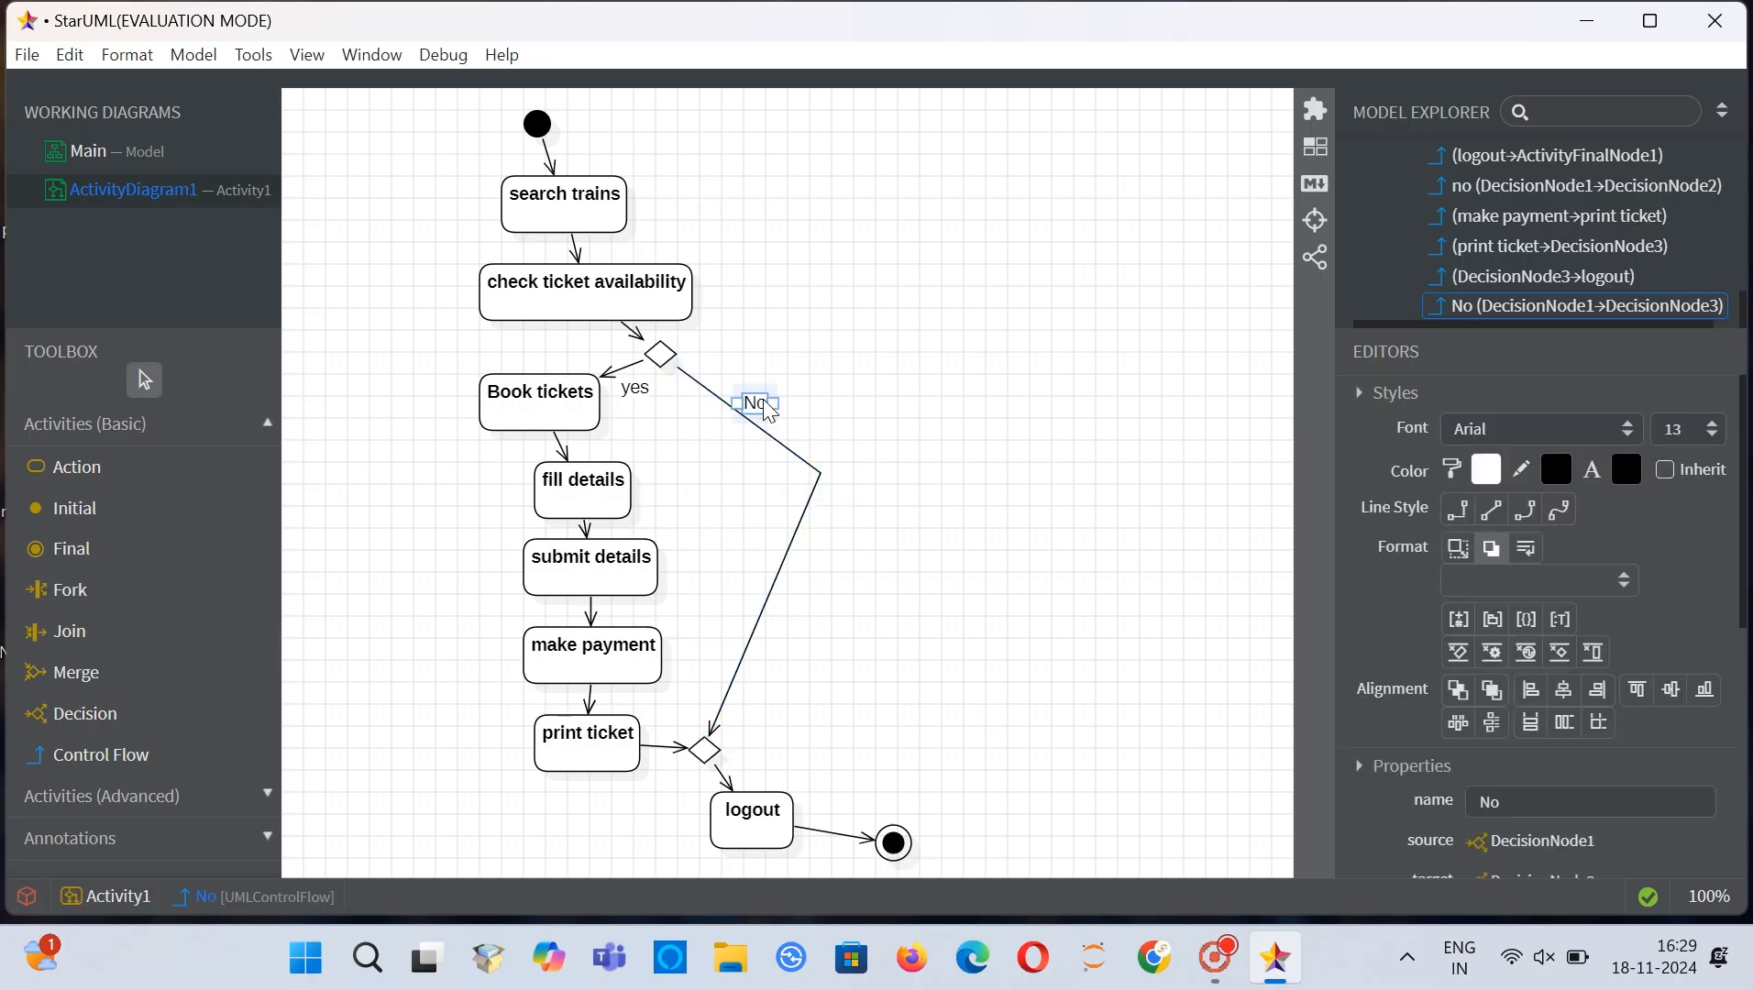
click(957, 416)
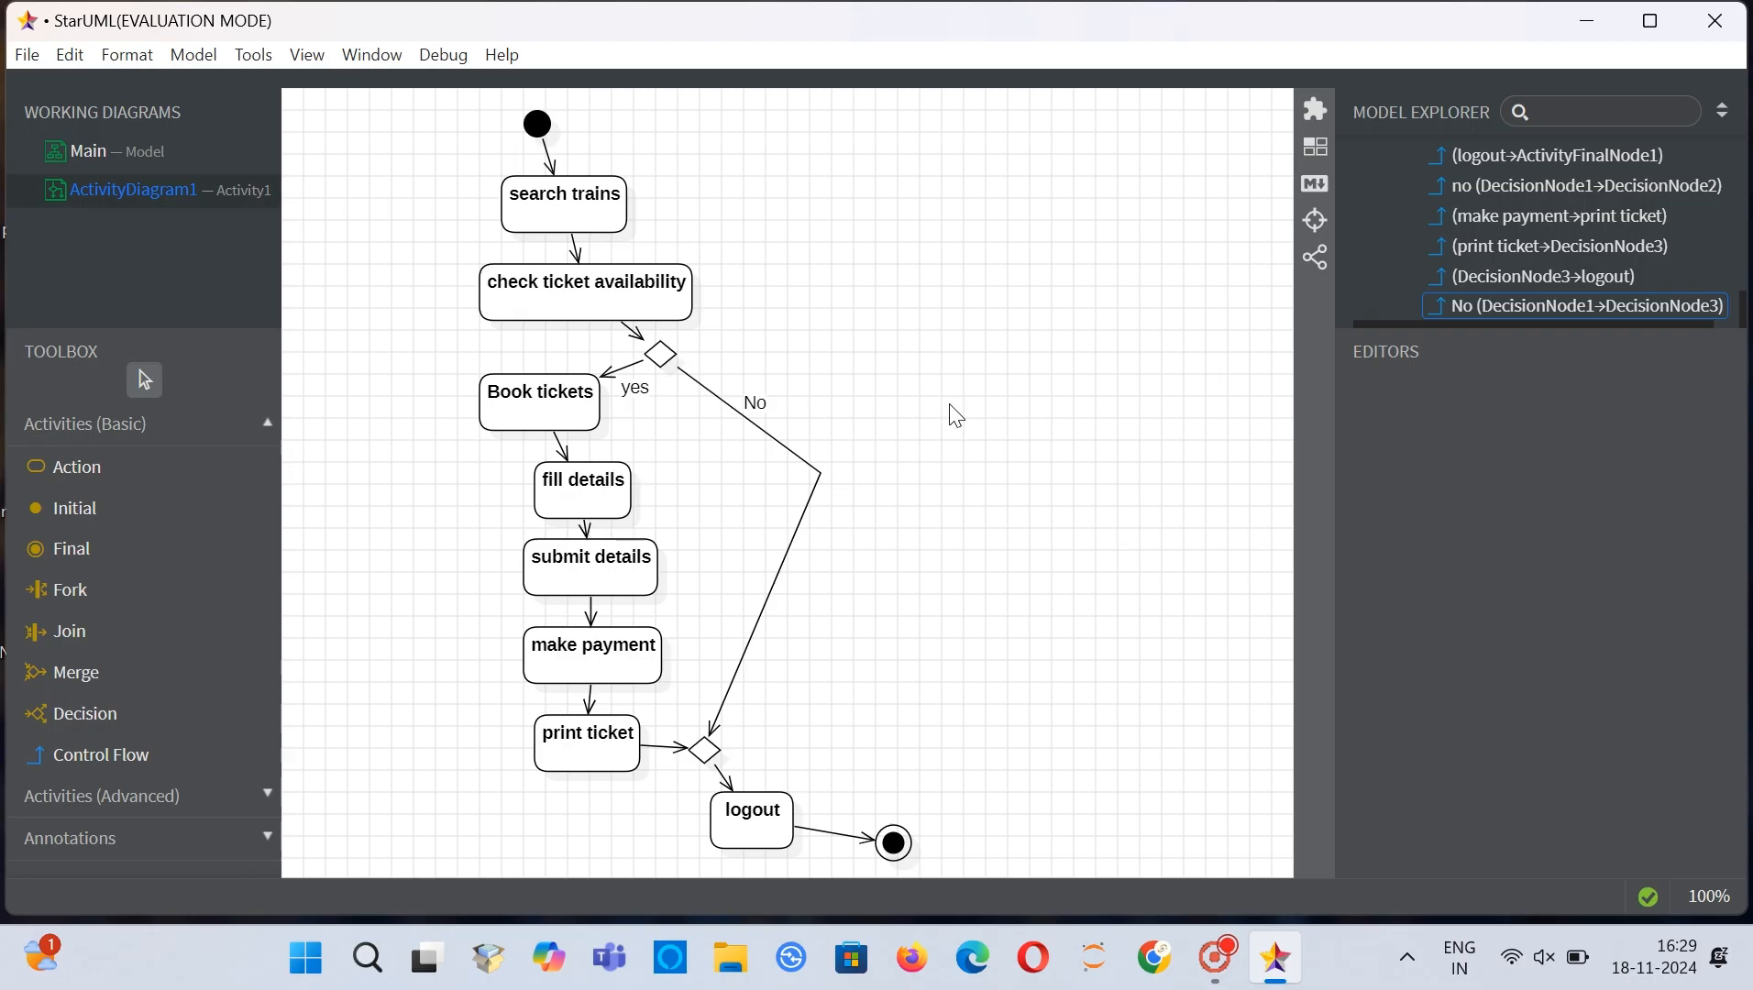
Step: Move "logout" directly below the lower decision node and bring the final node closer to it
click(760, 841)
drag(760, 842, 716, 842)
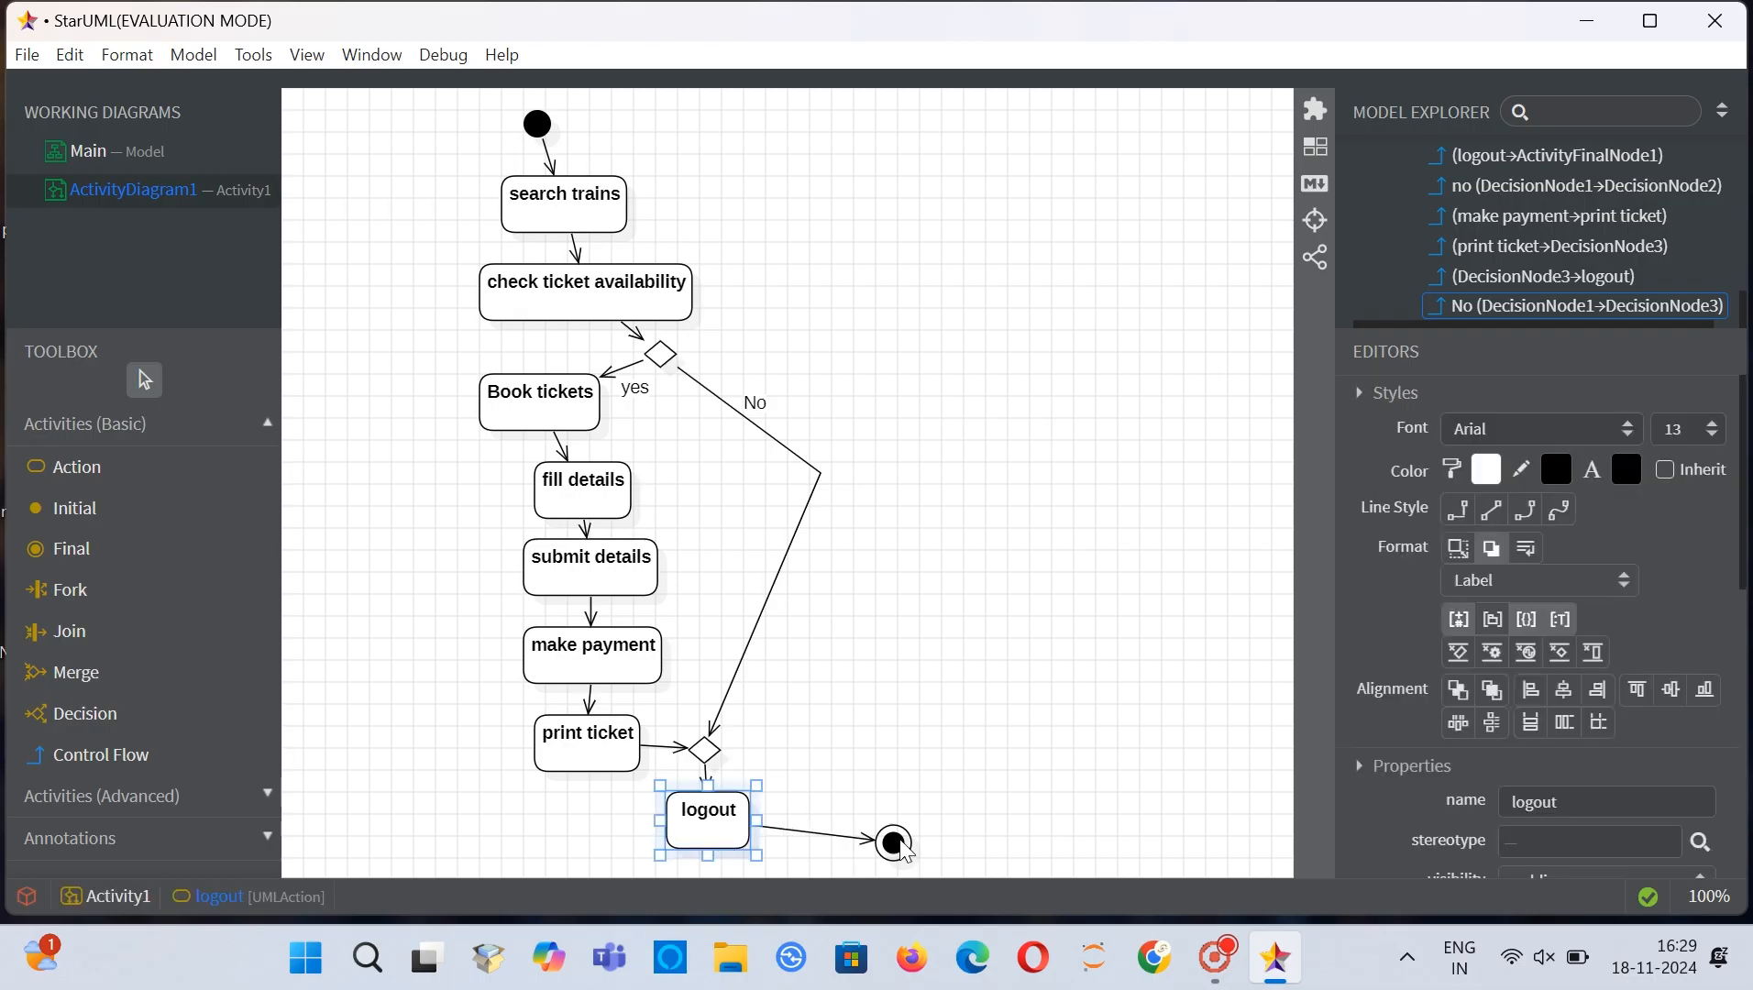
drag(896, 847, 813, 866)
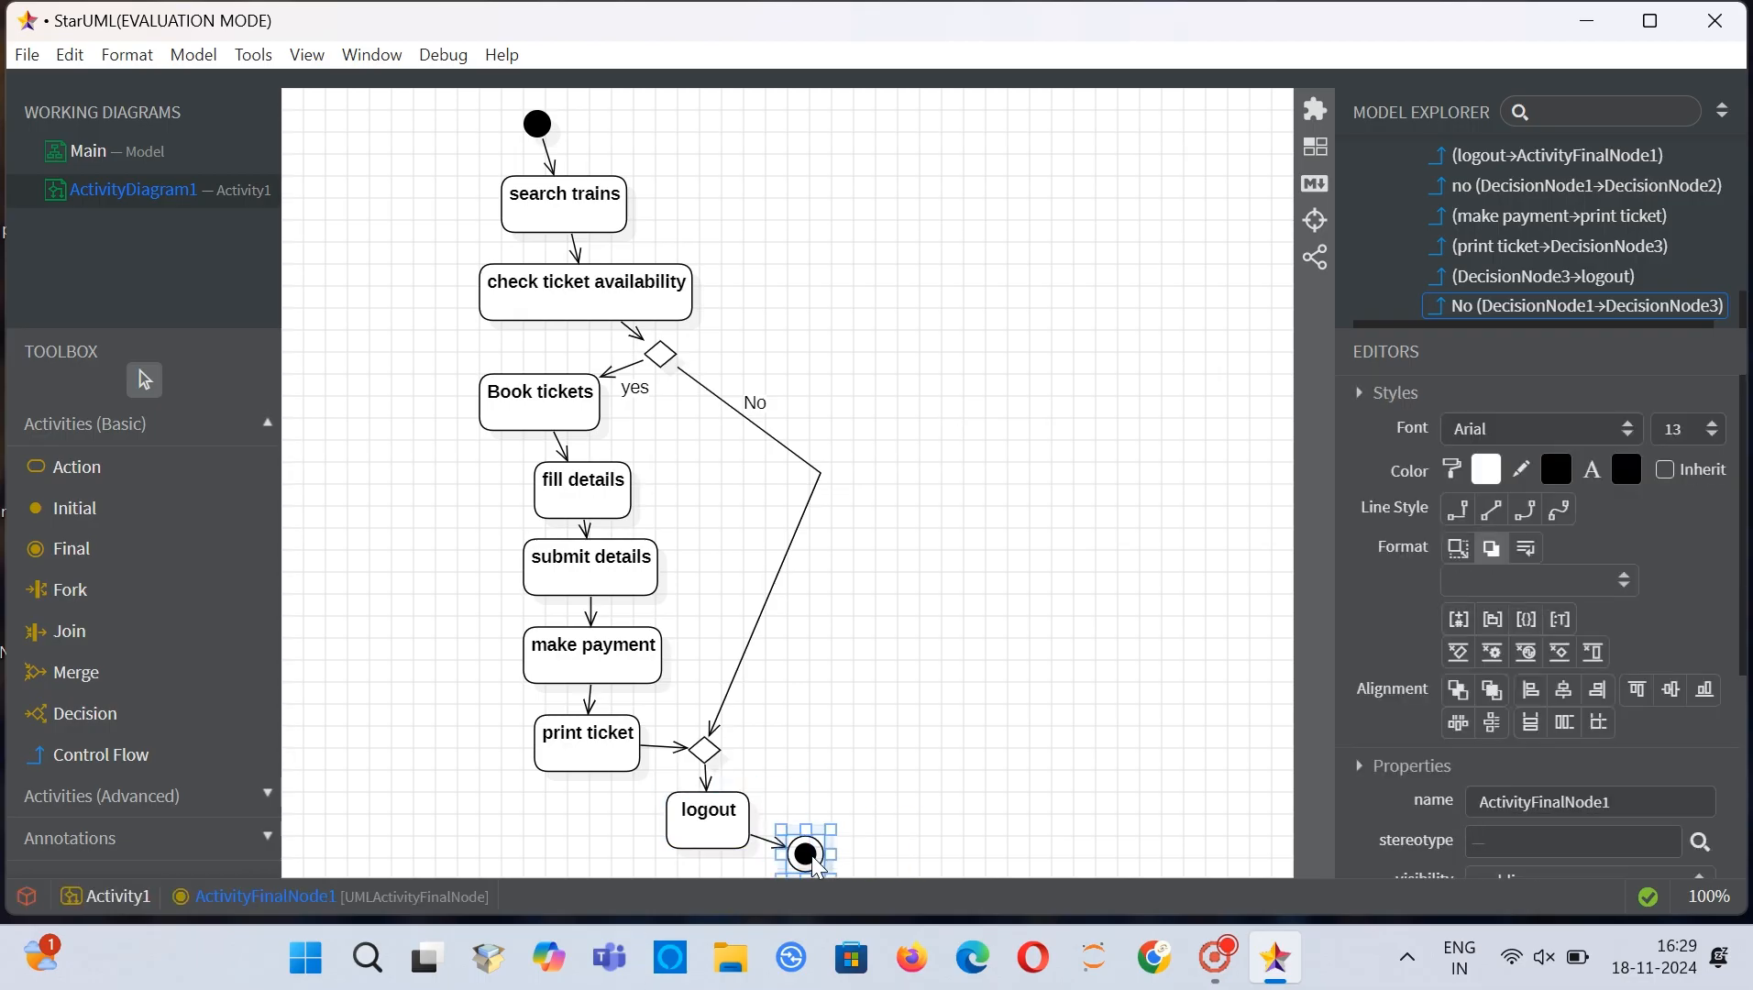
click(908, 825)
Step: Shift "Book tickets", "fill details", "submit details", "make payment" and "print ticket" upward into an evenly spaced, roughly left-aligned column
drag(546, 424, 561, 404)
click(574, 496)
drag(574, 496, 551, 475)
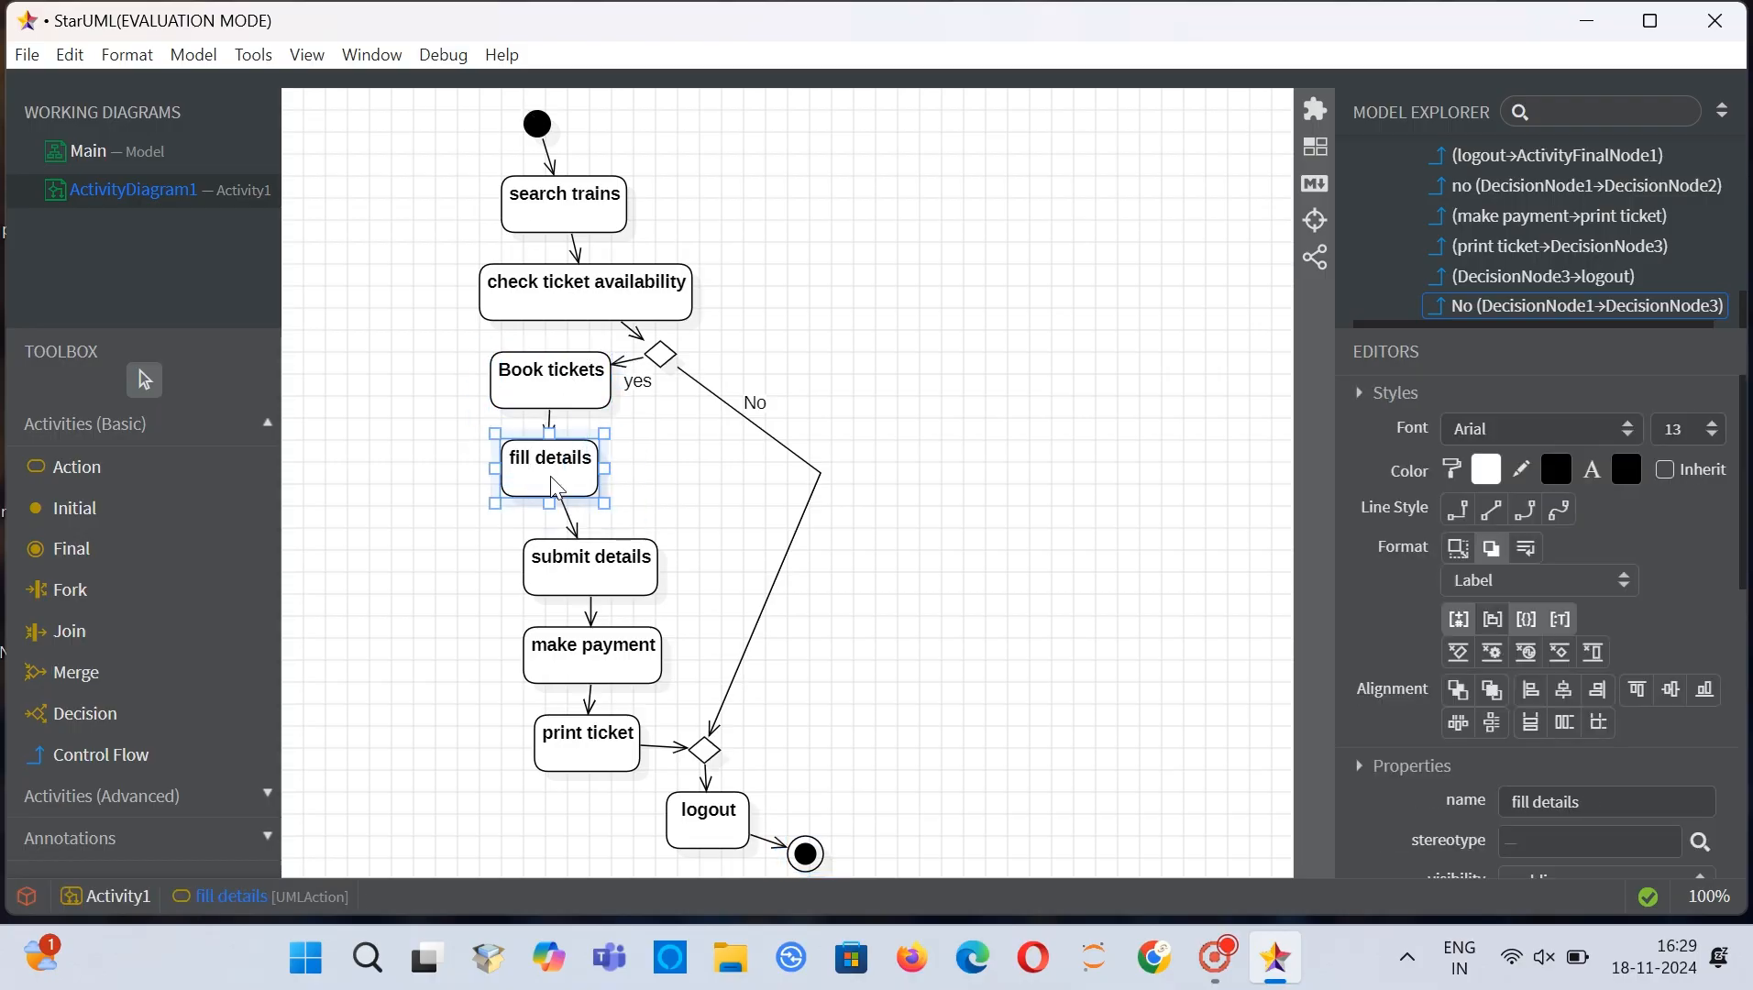
drag(591, 594, 571, 578)
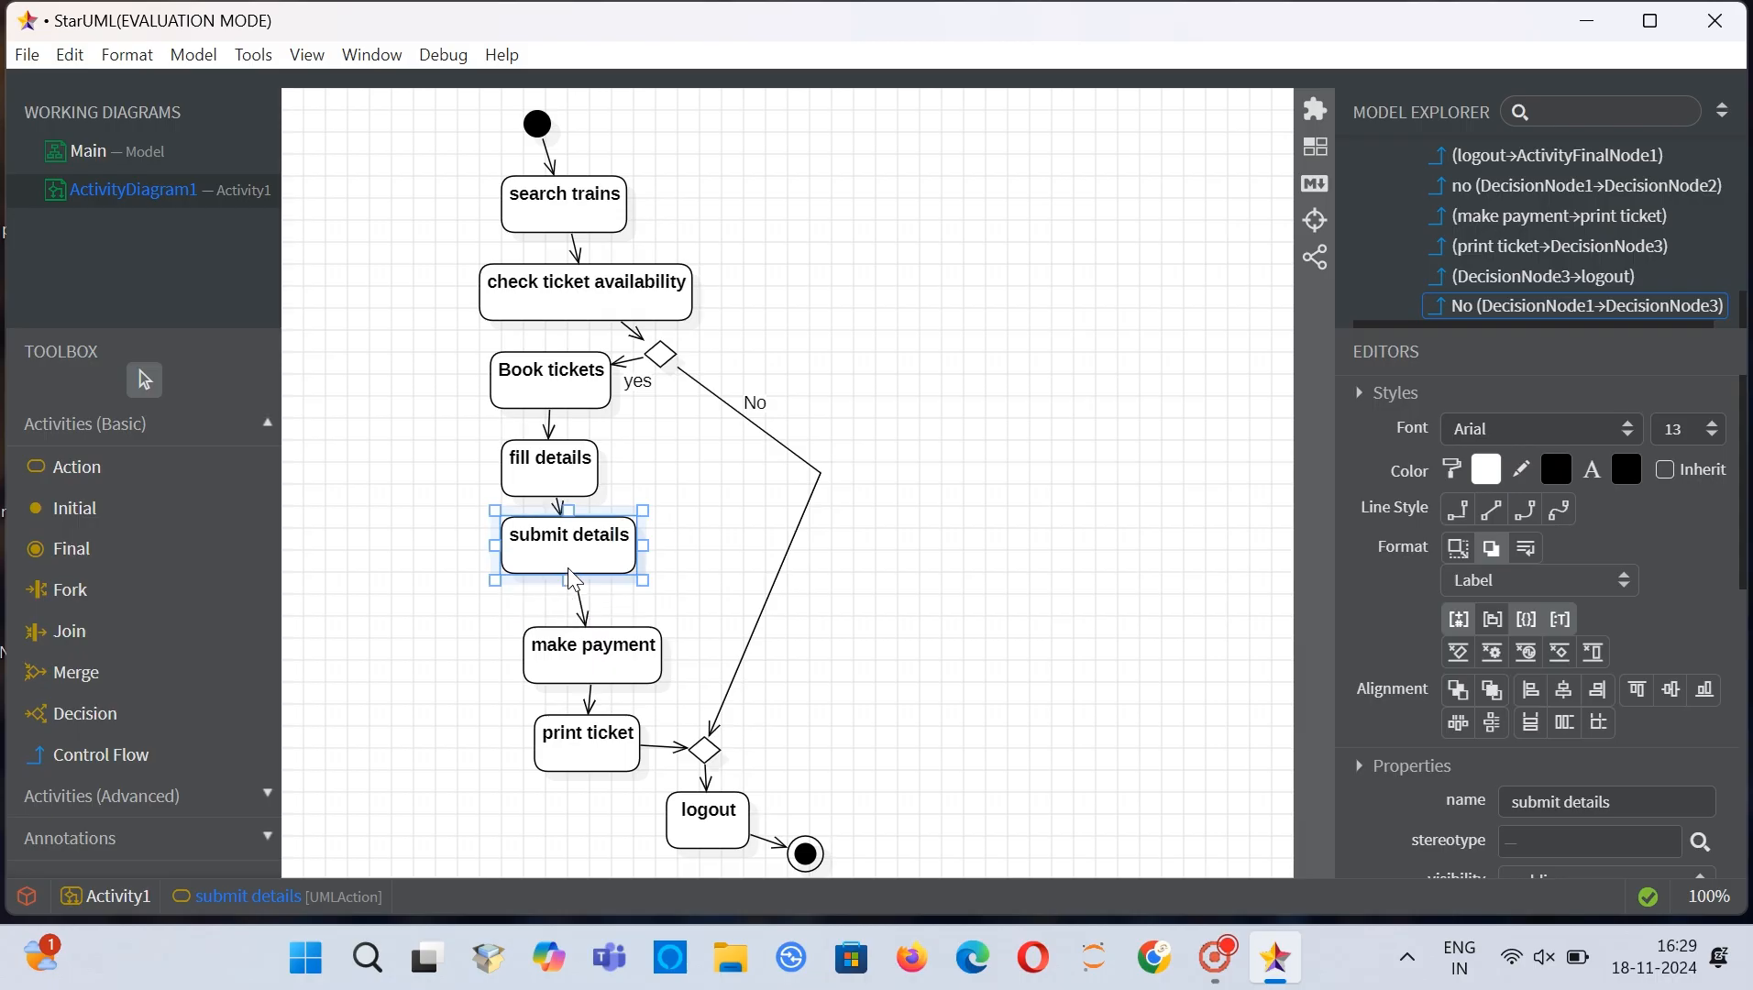
drag(579, 661, 561, 639)
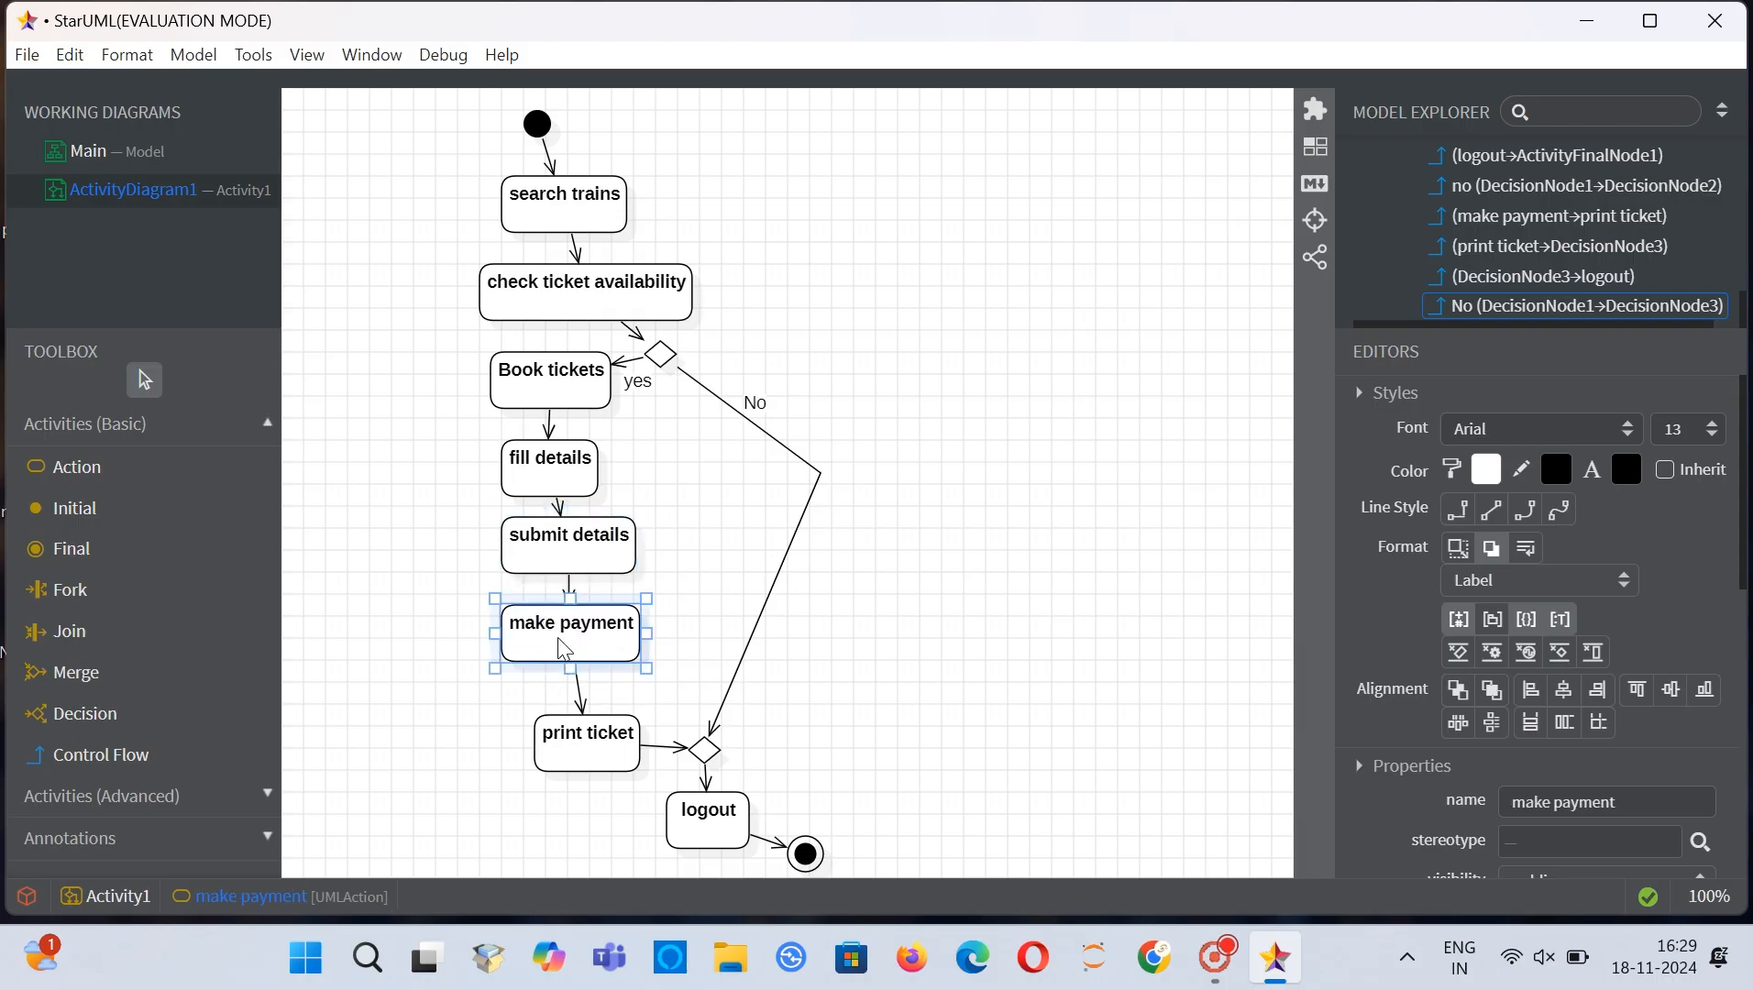
click(583, 725)
drag(583, 724, 551, 703)
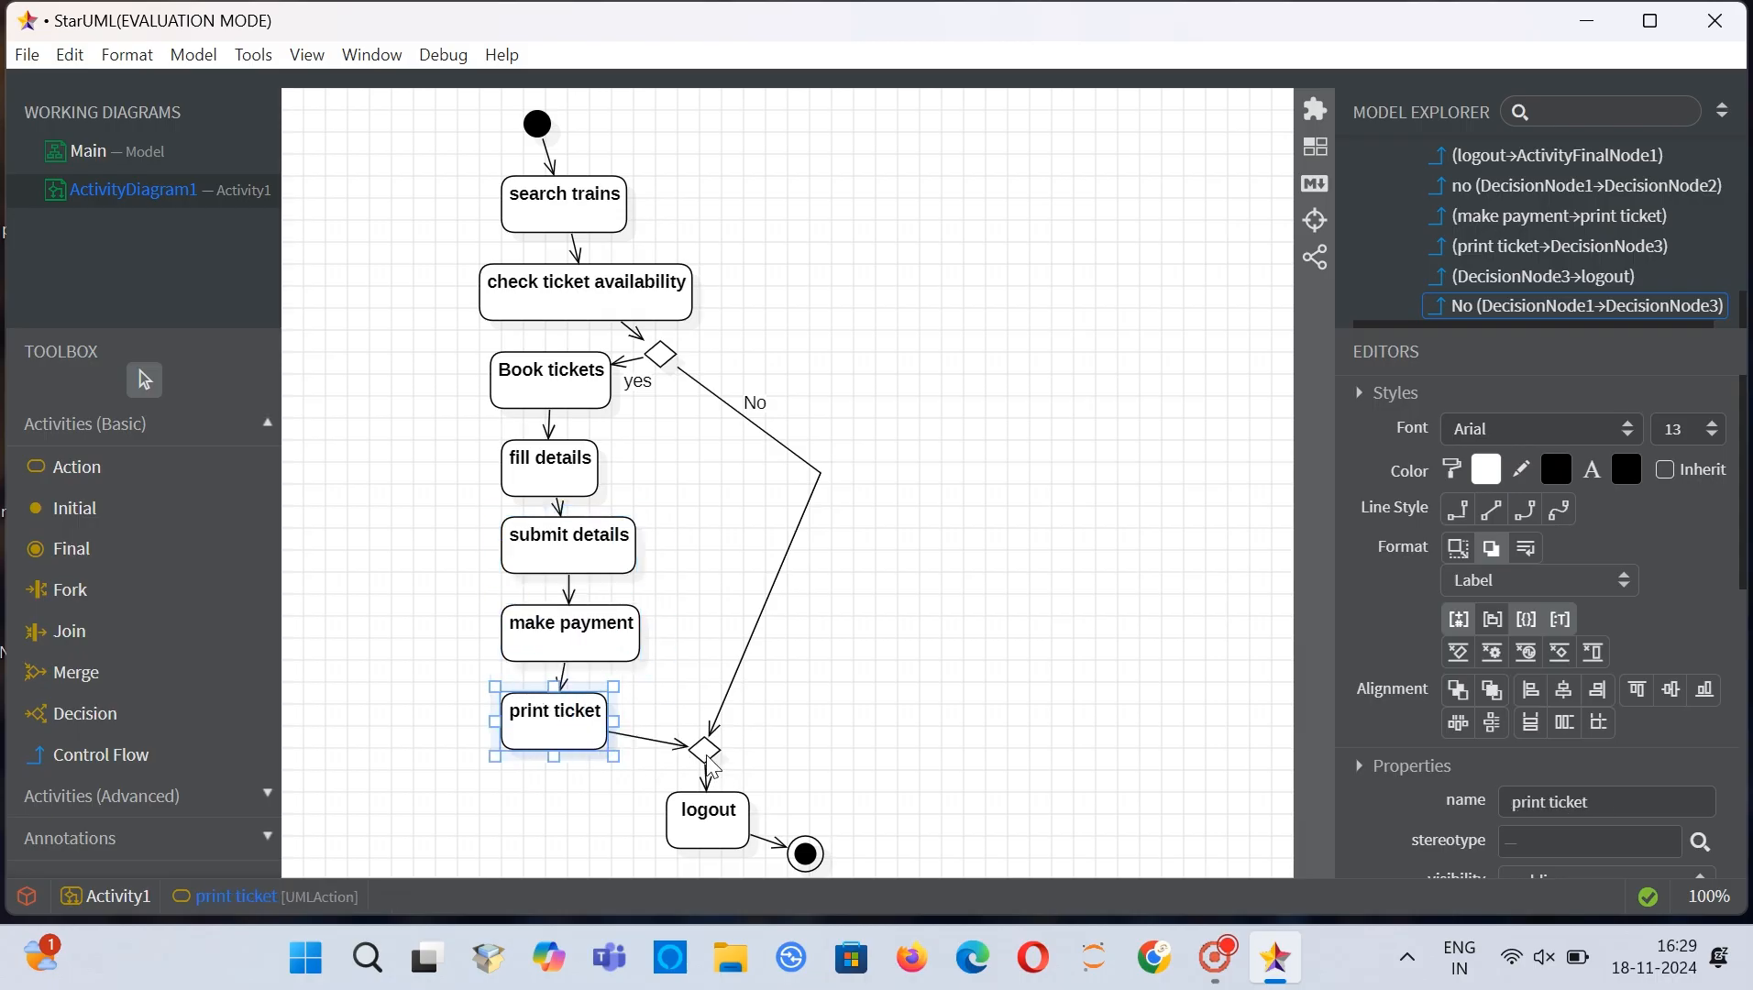
Step: Move "logout", the lower decision node and the final node left, closer to "print ticket"
drag(710, 823, 662, 823)
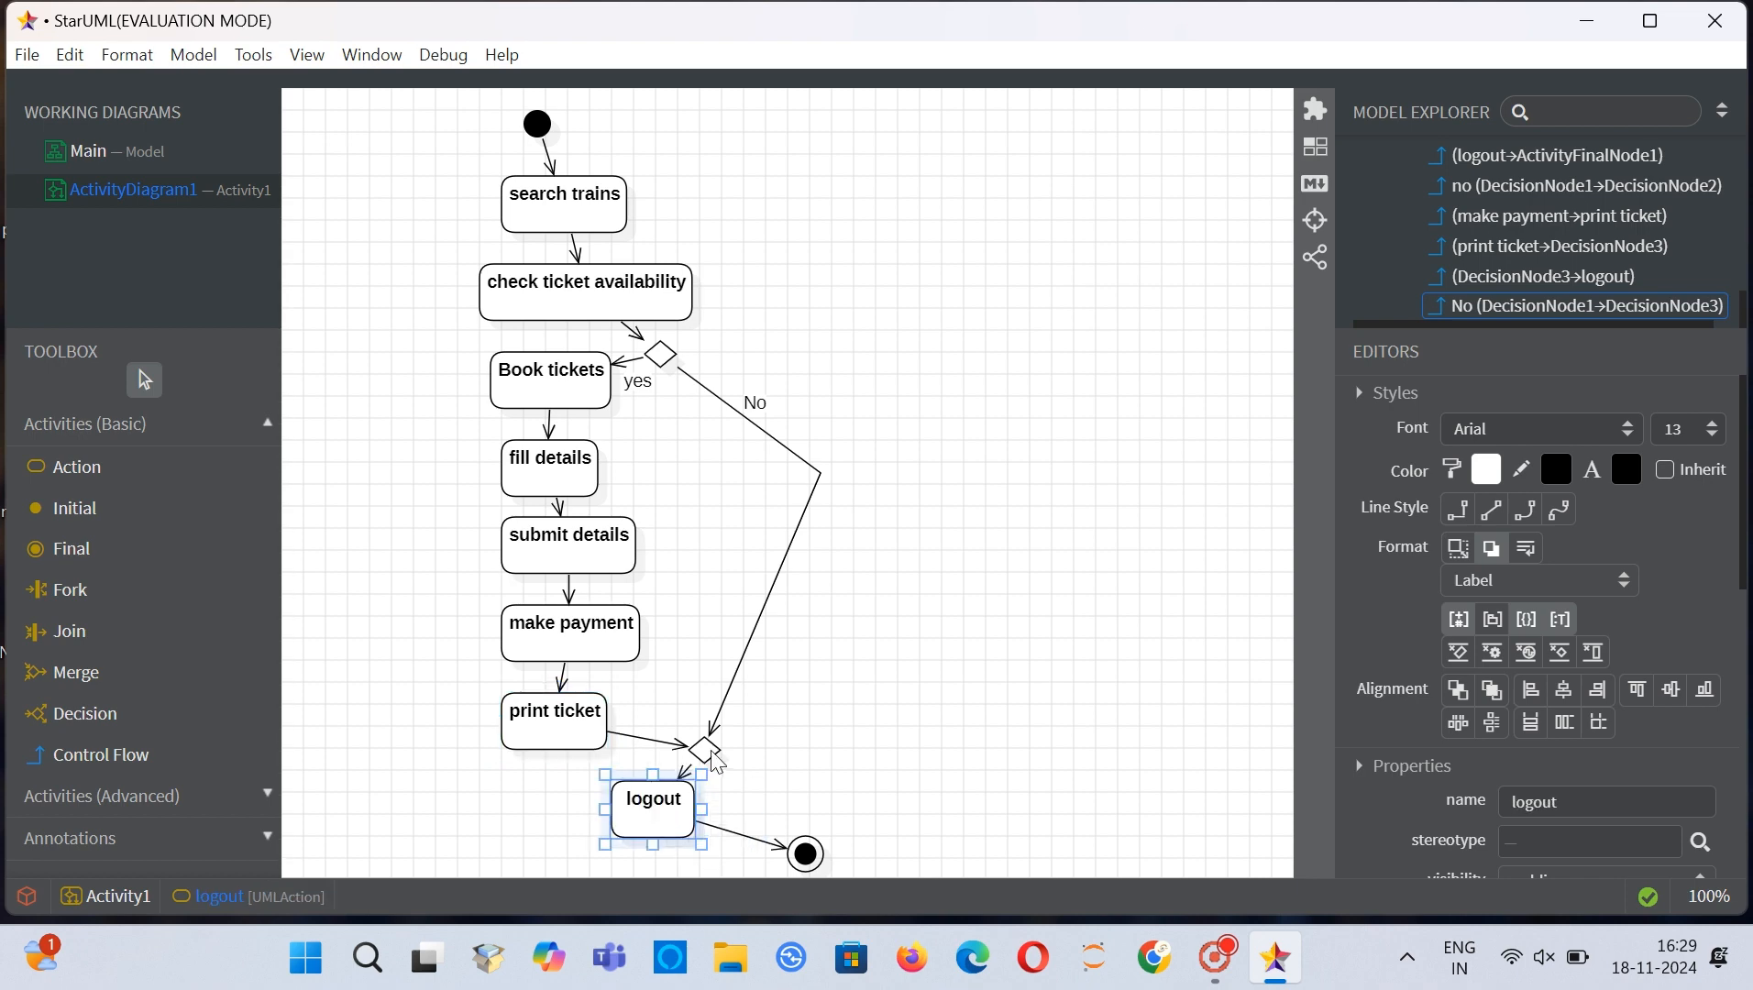
drag(717, 763, 697, 750)
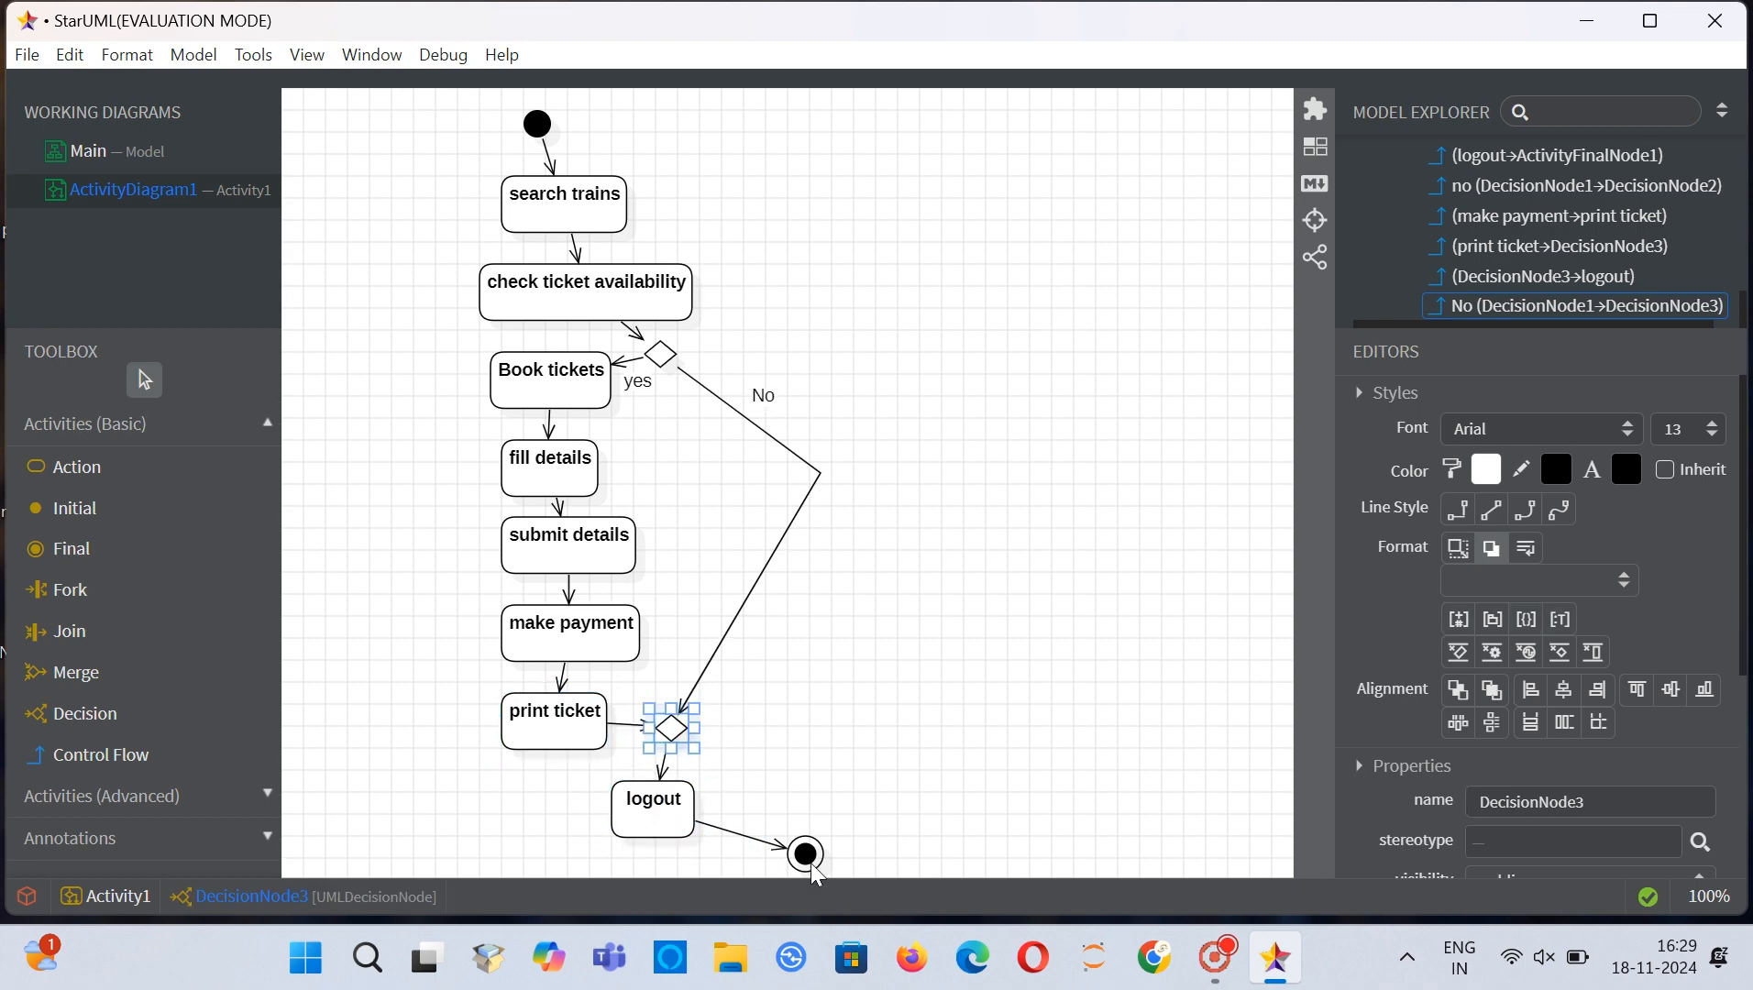
drag(811, 863, 756, 851)
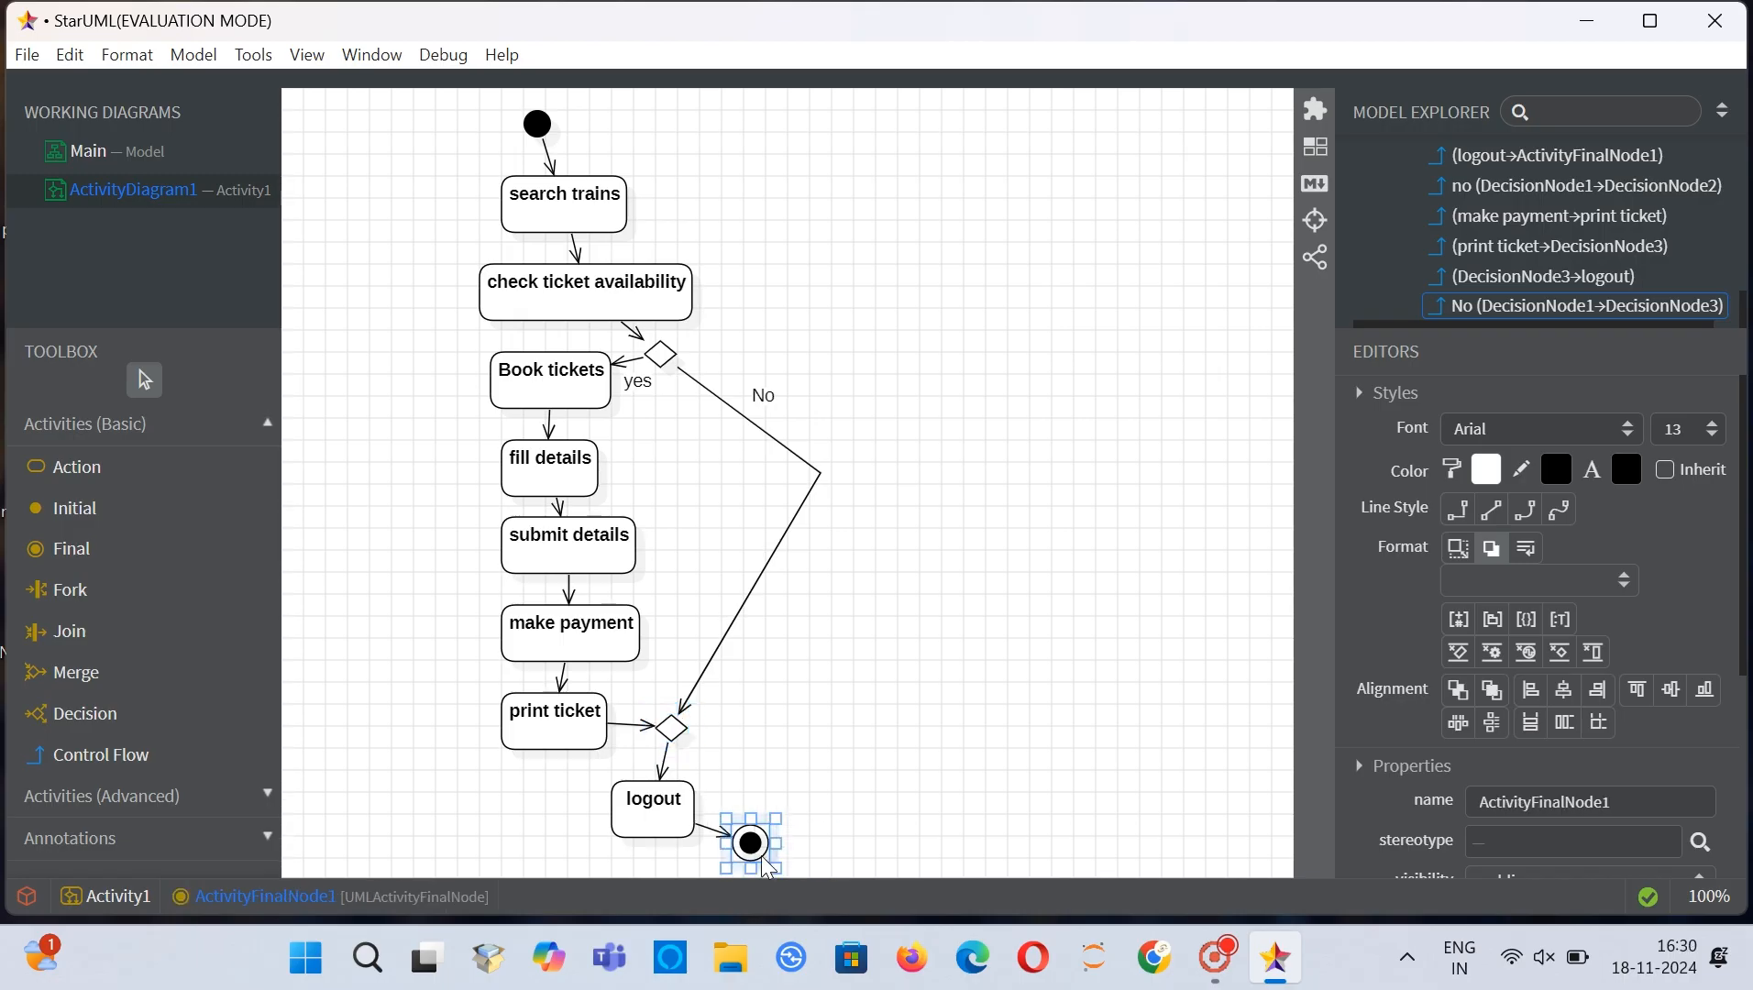
click(936, 716)
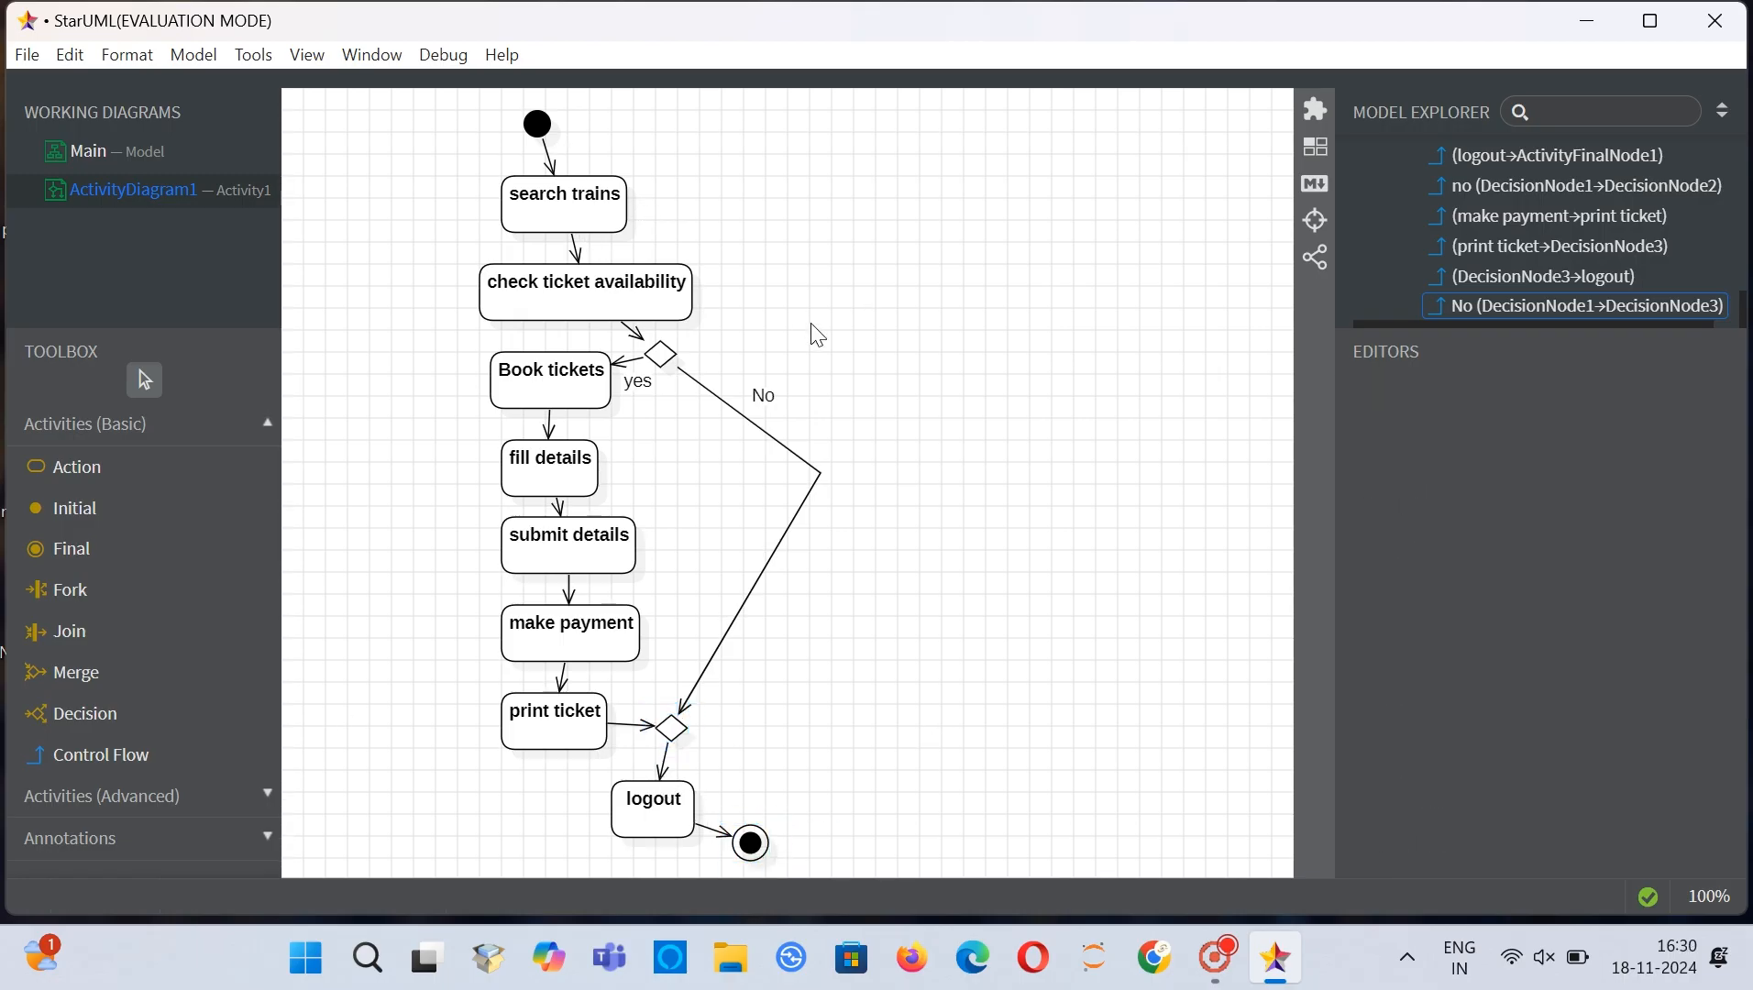